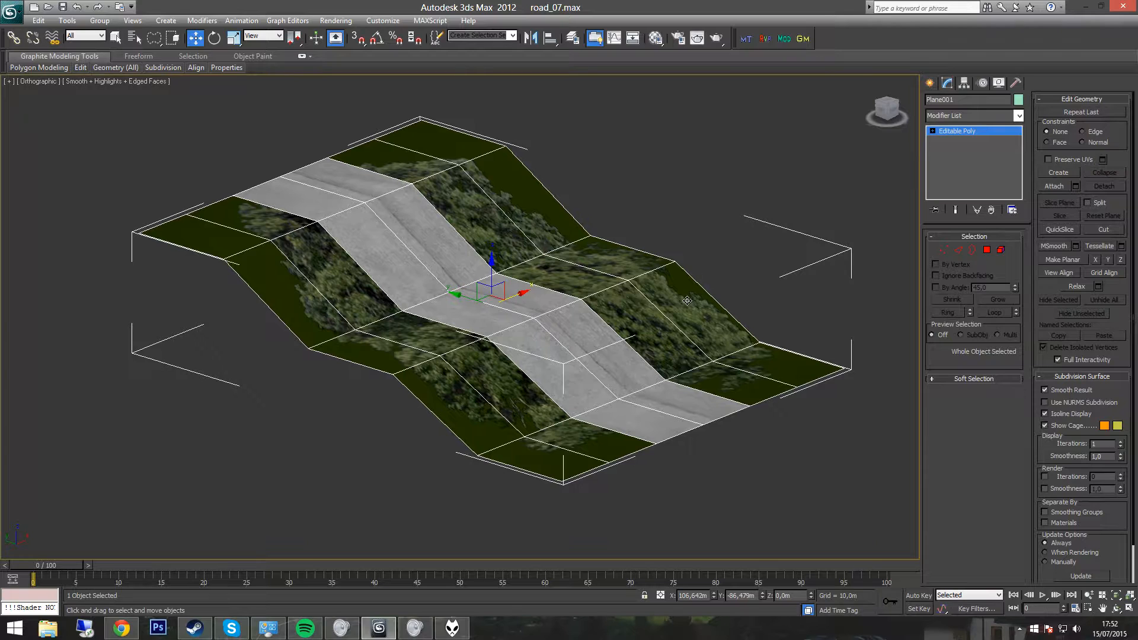
Select all road polygons of the terrain plane that share material ID 43 (ROAD_MAIN2).
middle_drag(663, 301, 676, 308)
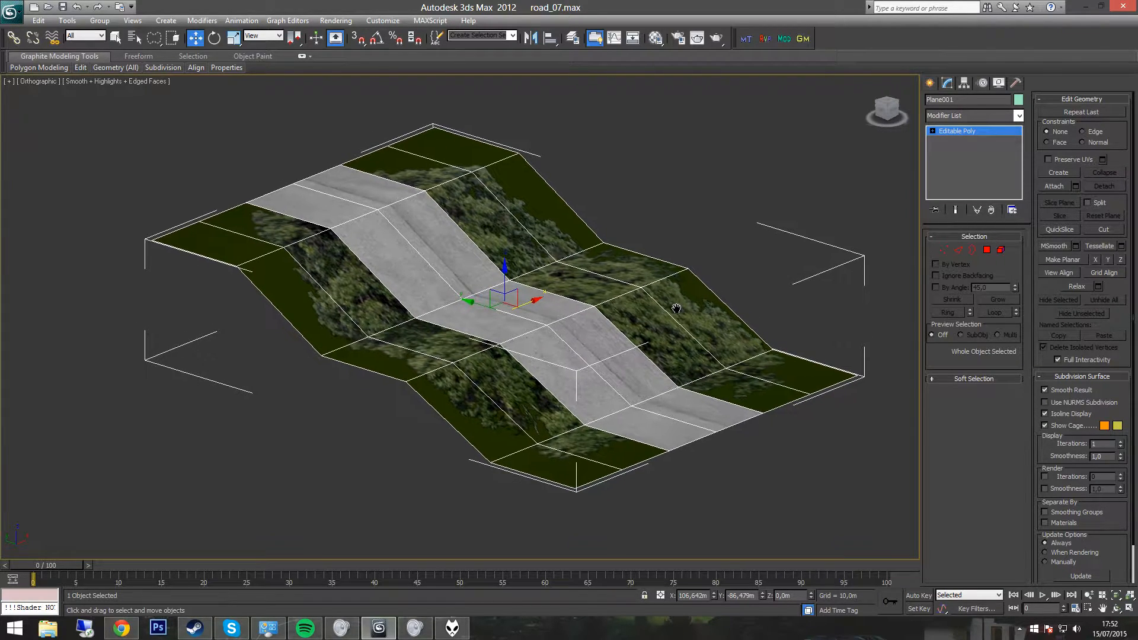
click(986, 249)
click(350, 213)
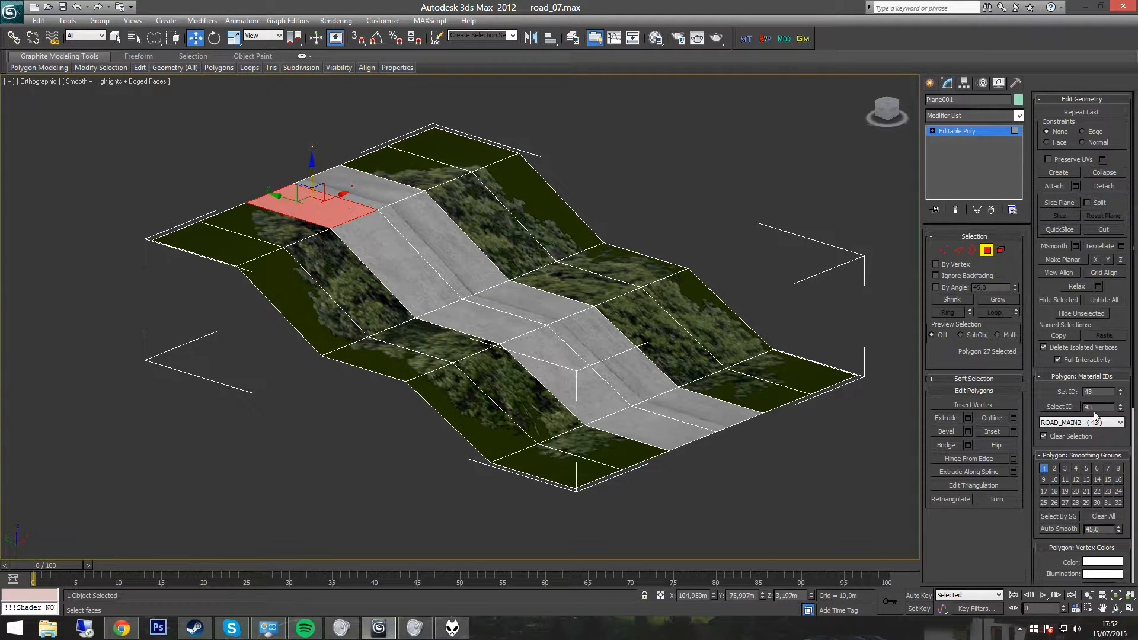
click(1059, 407)
middle_drag(687, 373, 601, 364)
scroll(602, 364, up, 2)
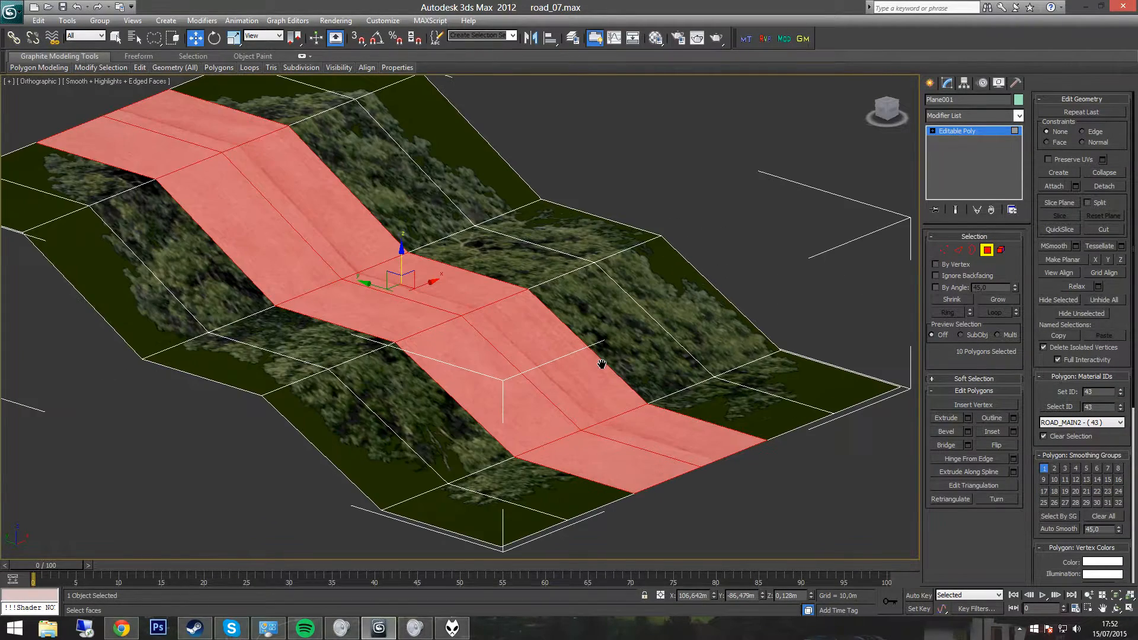
Apply a MeshSmooth modifier to the selected road polygons, with Apply To Whole Mesh turned off.
click(1019, 117)
scroll(1025, 178, down, 12)
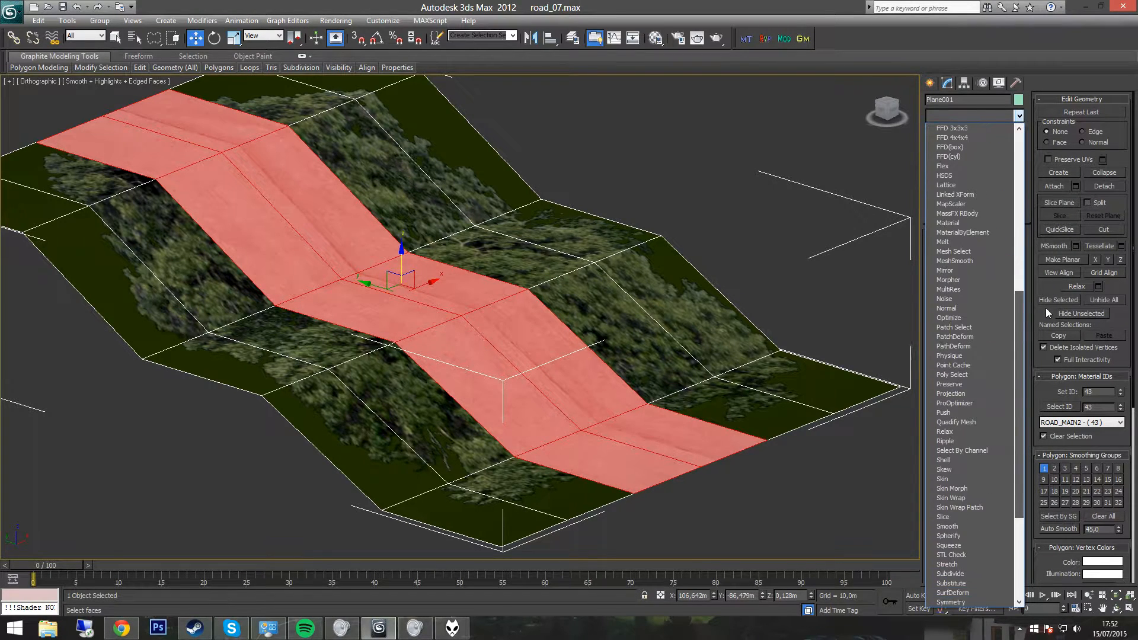
click(969, 258)
middle_drag(624, 284, 665, 290)
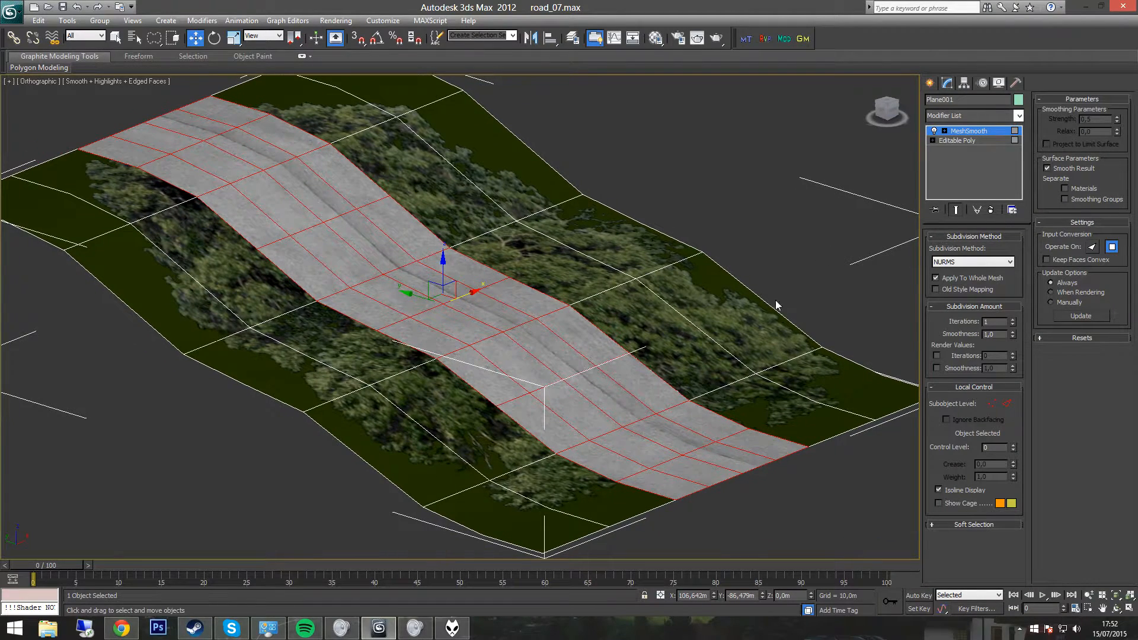
click(936, 278)
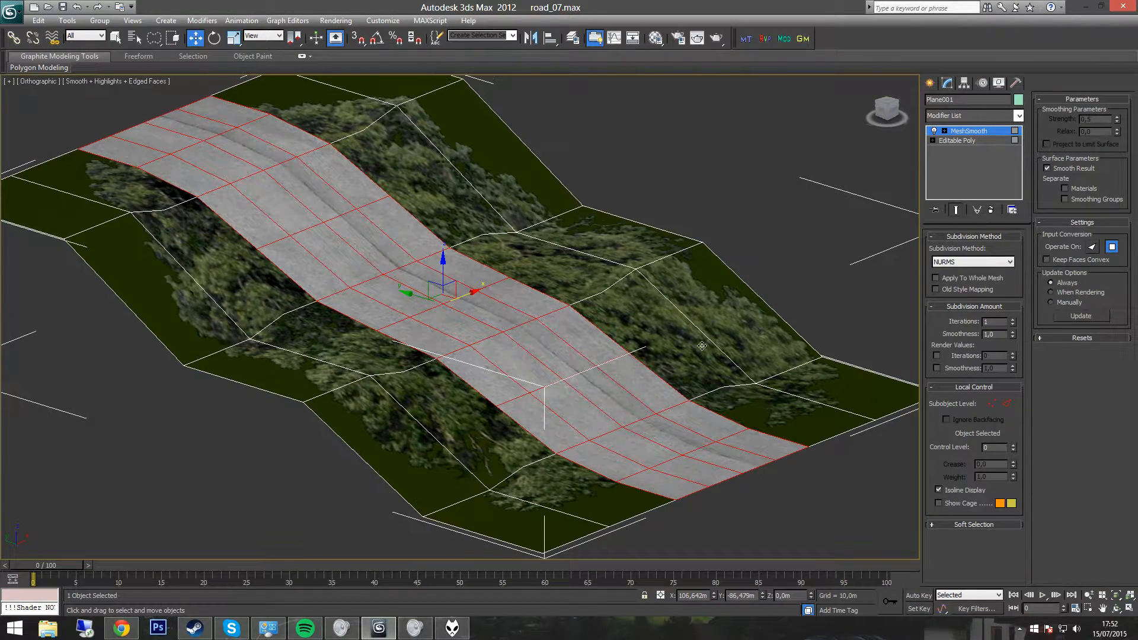
Set the MeshSmooth iterations to 2, switching the modifier off and on to compare the road with and without smoothing.
drag(896, 119, 878, 119)
mouse_move(653, 291)
middle_down()
mouse_move(656, 252)
mouse_move(650, 299)
middle_up()
click(934, 131)
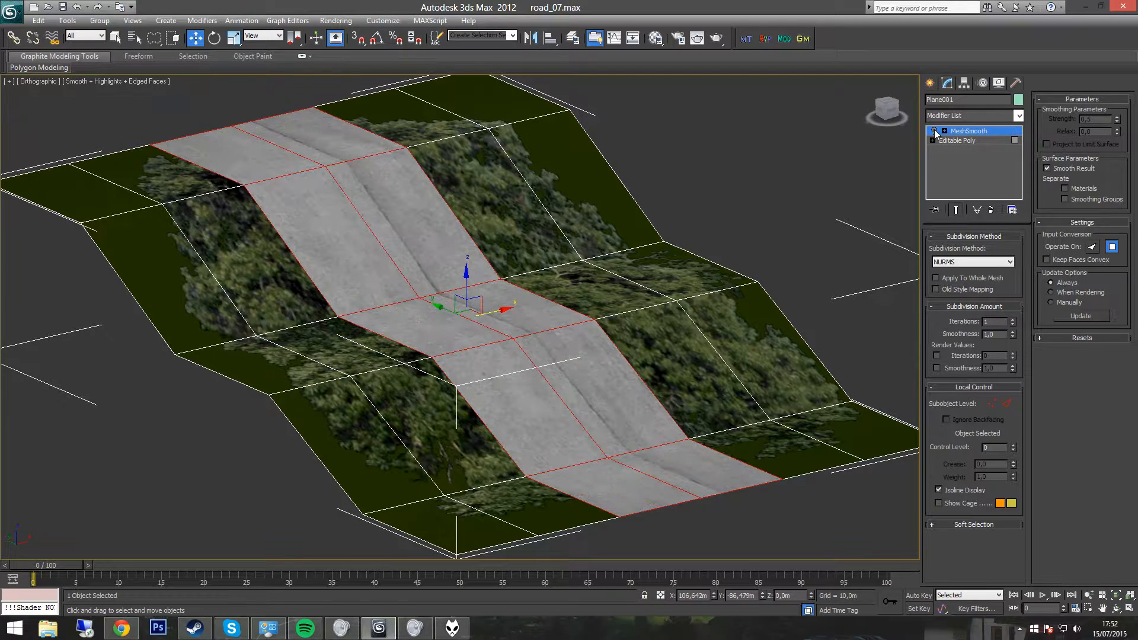
click(934, 131)
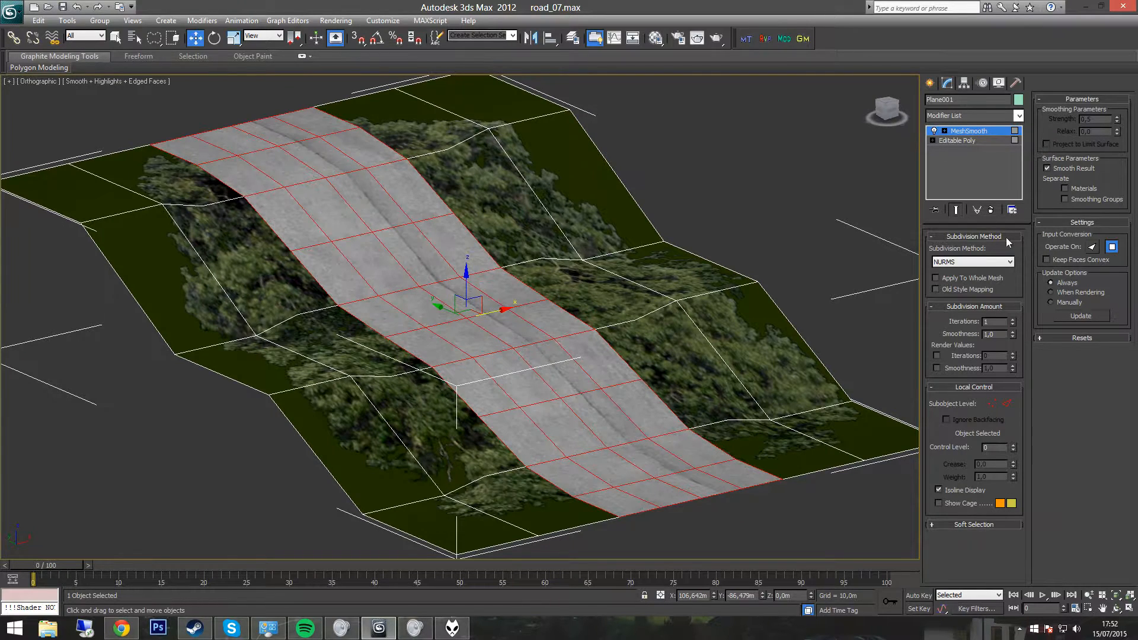
click(1012, 319)
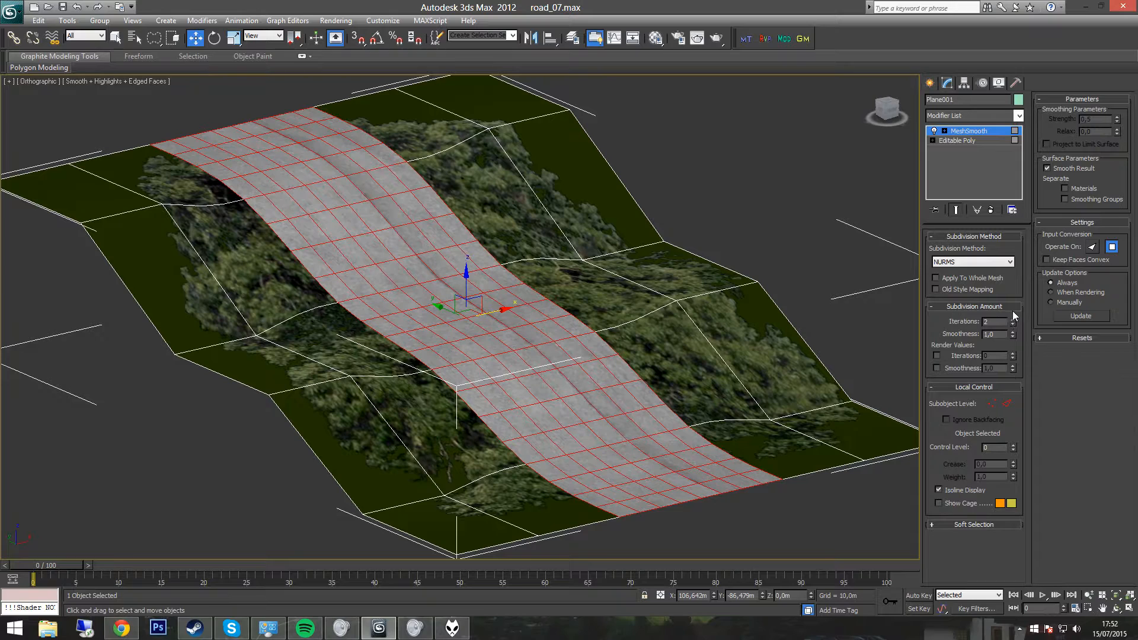
click(934, 131)
click(935, 131)
click(934, 131)
click(934, 131)
Collapse the MeshSmooth modifier into the Editable Poly base of the plane.
click(966, 141)
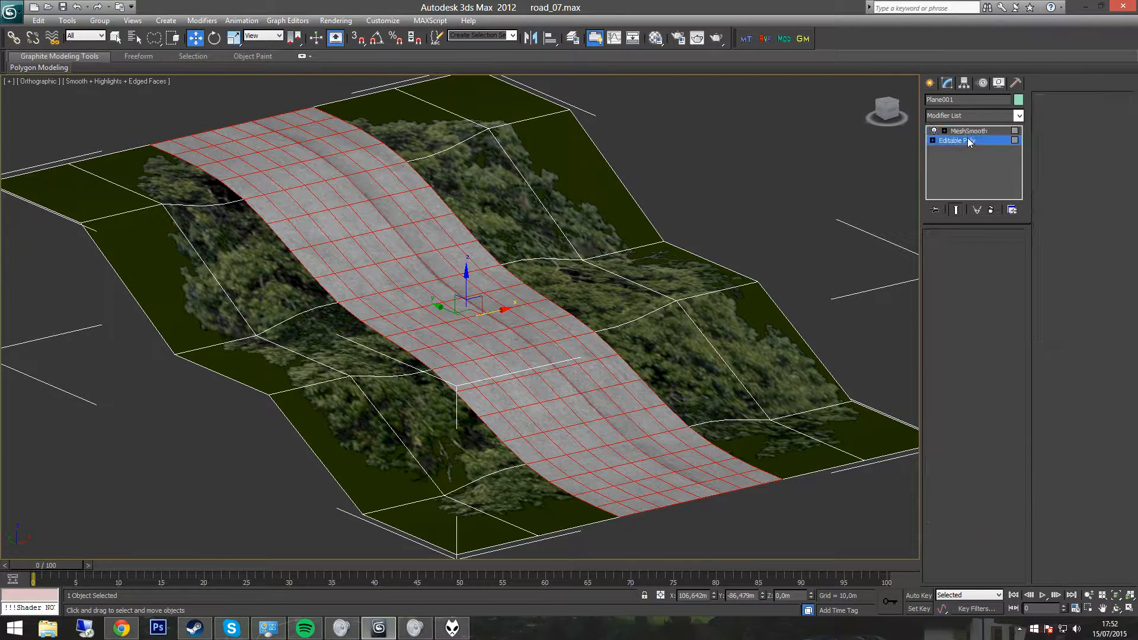
right_click(969, 131)
click(995, 248)
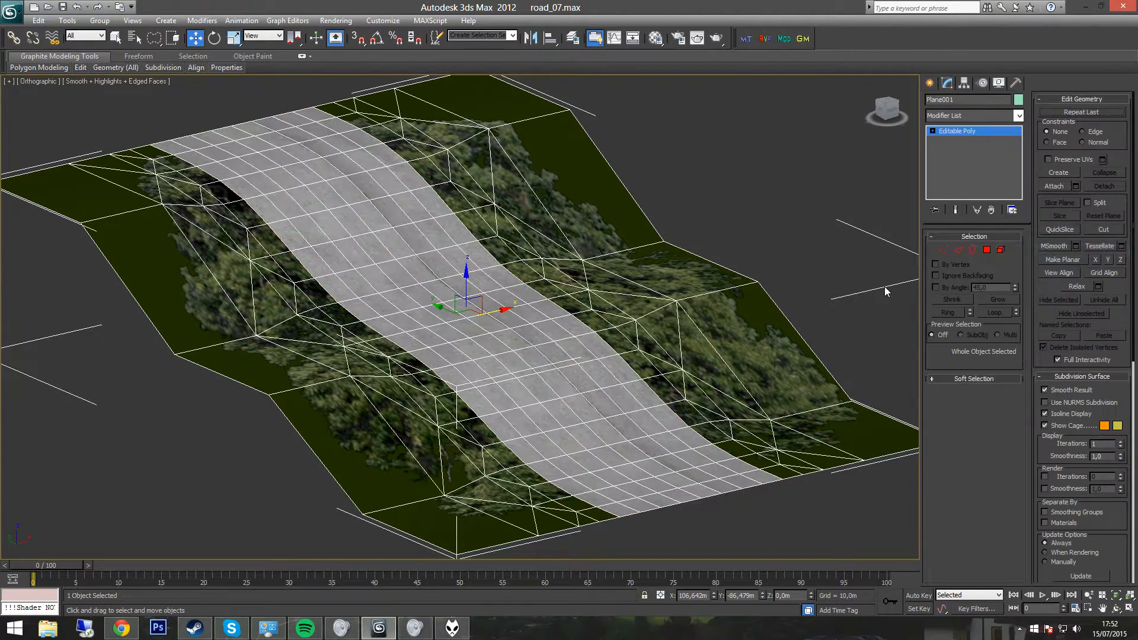
Select all polygons with material ID 43 and detach them as a new object named racesurface_01.
click(987, 251)
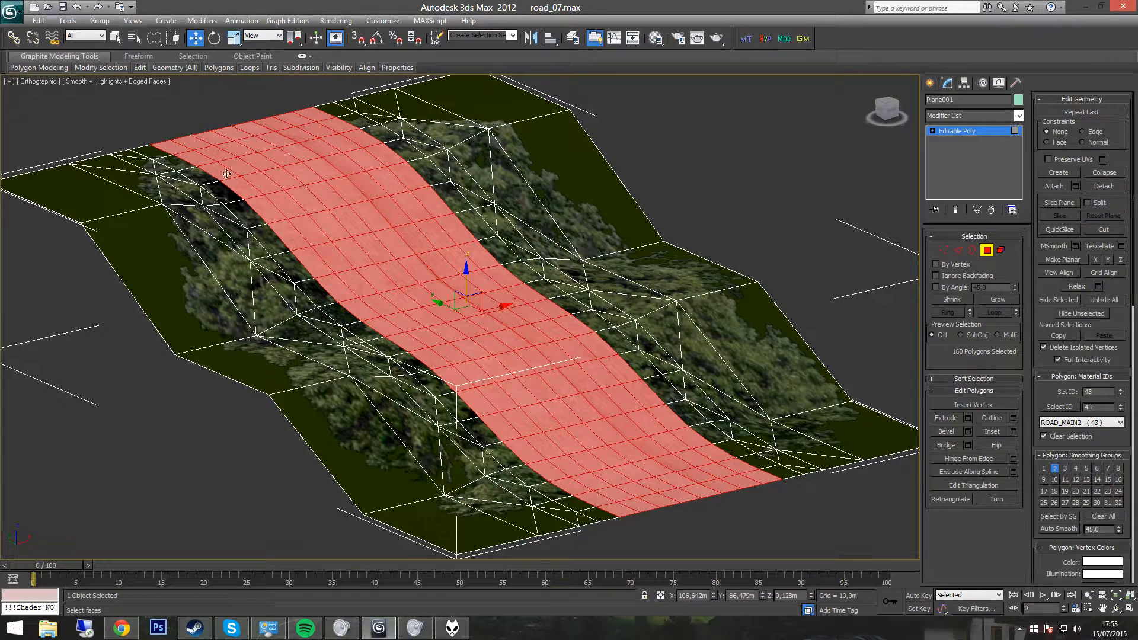
click(184, 148)
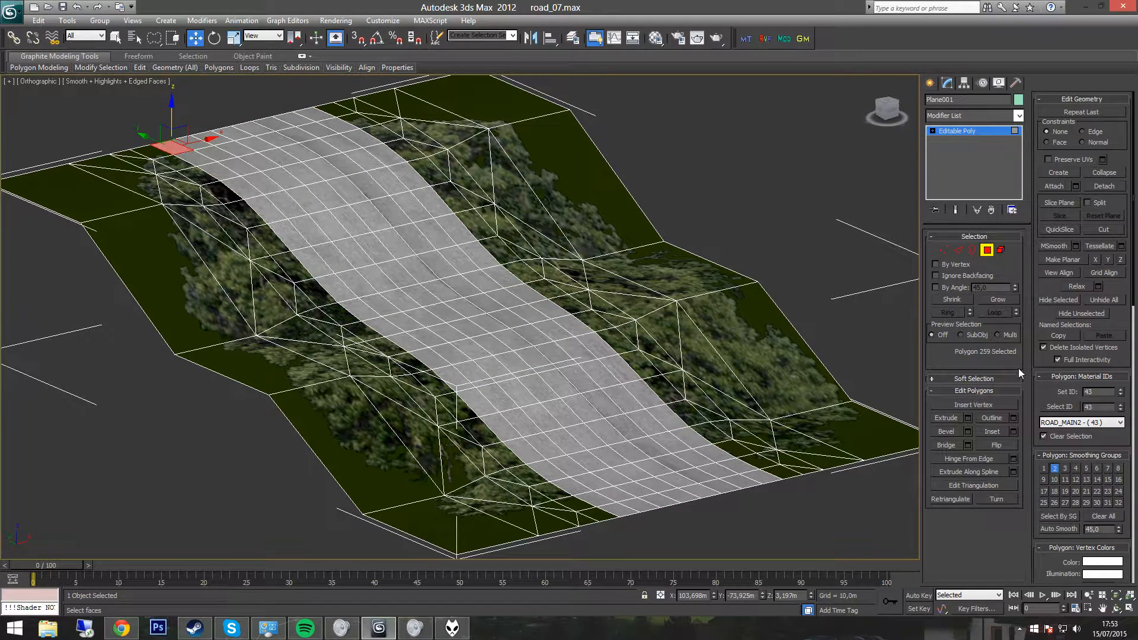
click(1059, 407)
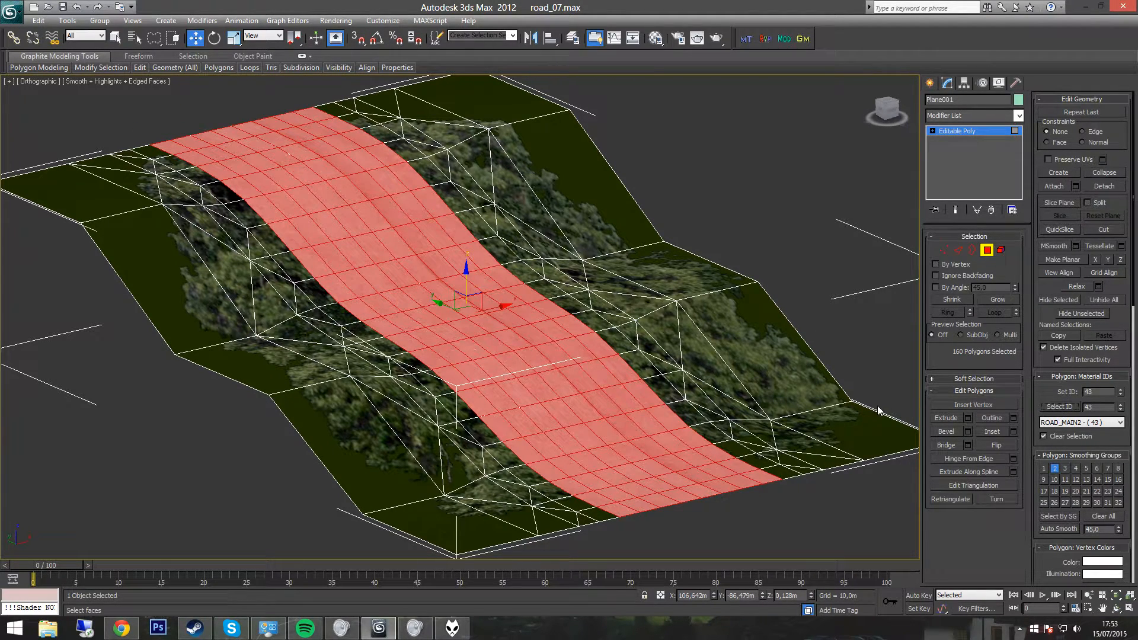
click(1103, 185)
text(race)
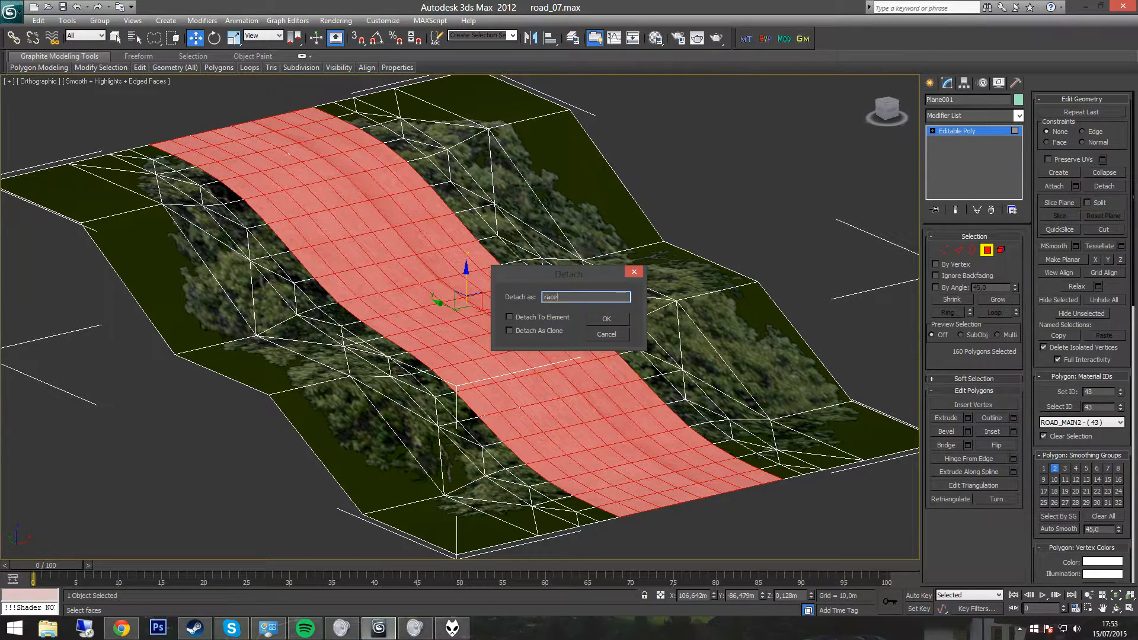
text(surface_01)
click(620, 321)
key(4)
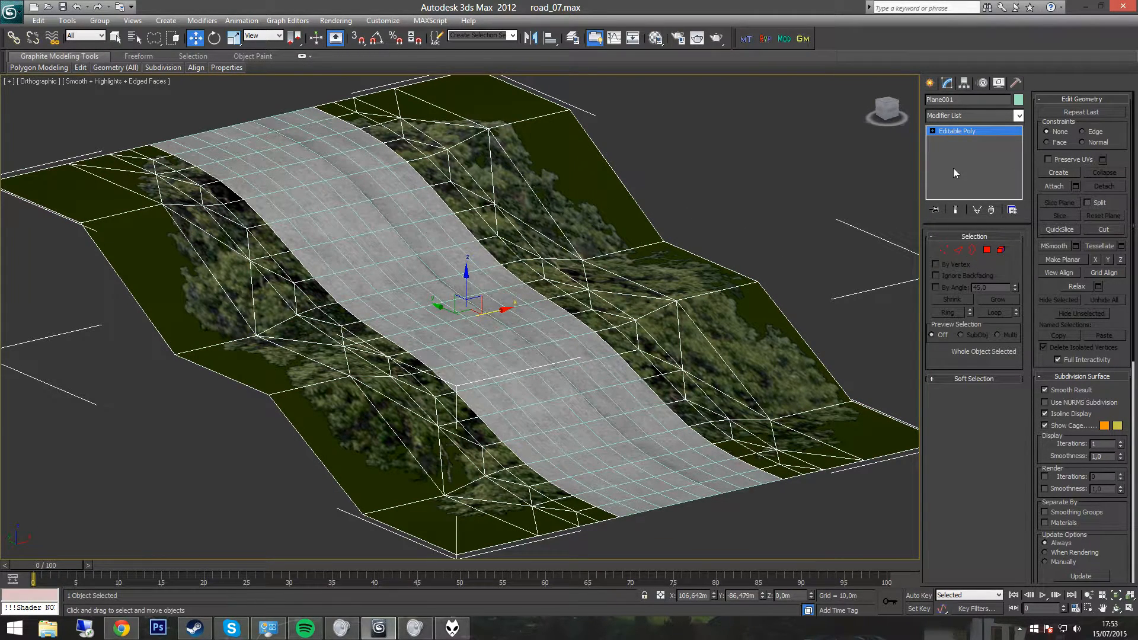
Switch the viewport to the Top view with the plane and the existing curved road pieces in frame.
middle_drag(329, 439, 632, 272)
scroll(632, 272, down, 5)
click(886, 110)
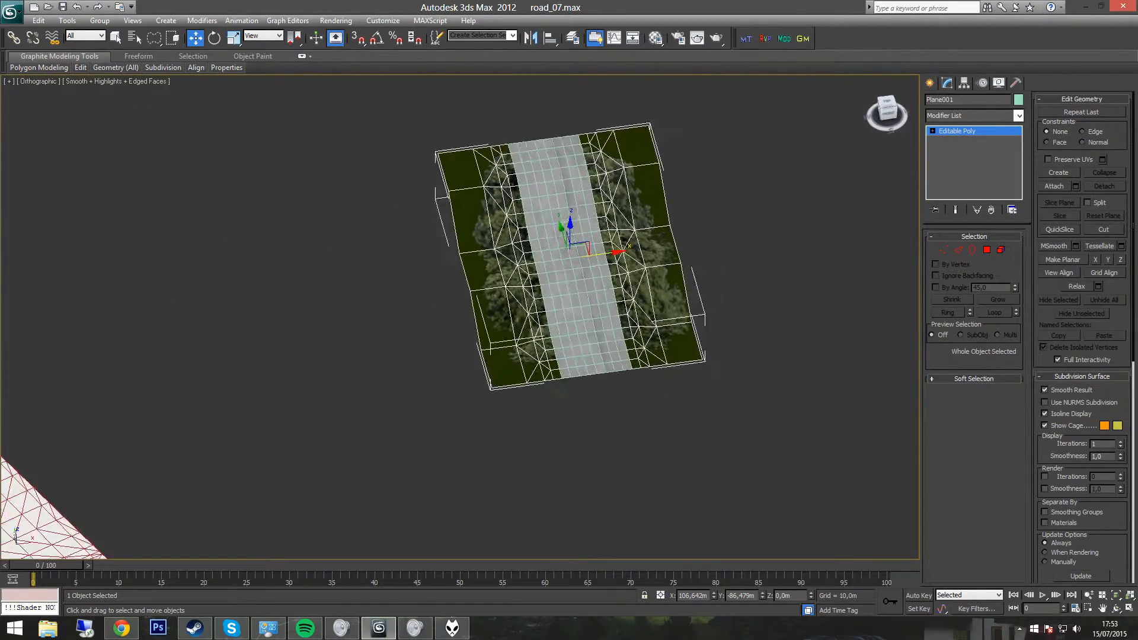
scroll(364, 323, up, 6)
middle_drag(567, 342, 515, 247)
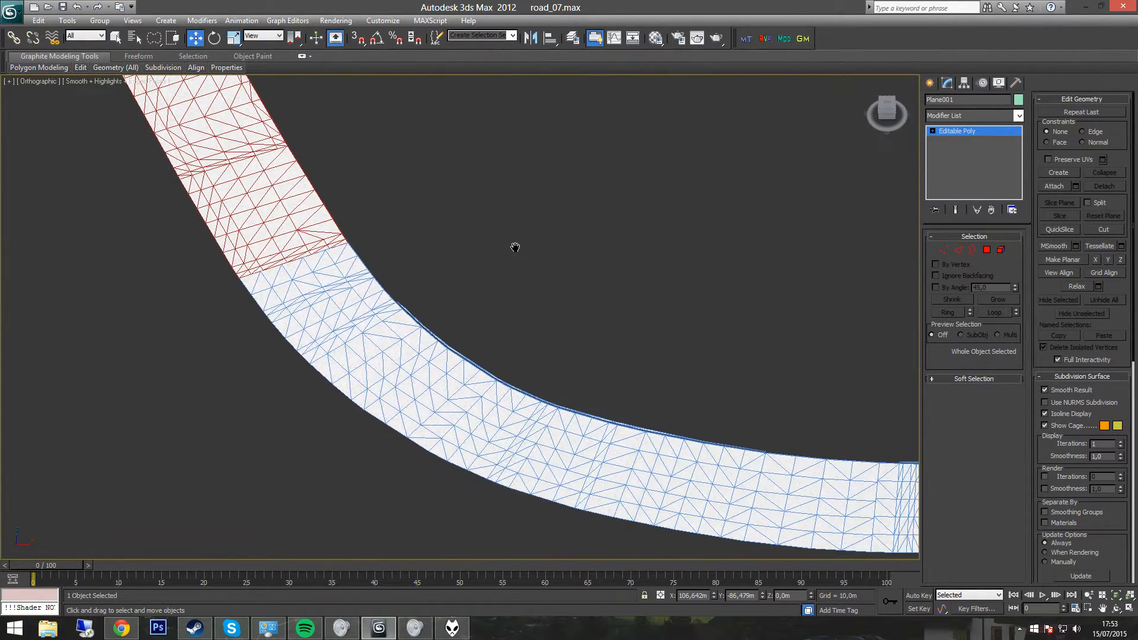
click(886, 106)
middle_drag(641, 322, 563, 330)
scroll(546, 343, down, 8)
drag(634, 153, 924, 153)
middle_drag(653, 183, 556, 292)
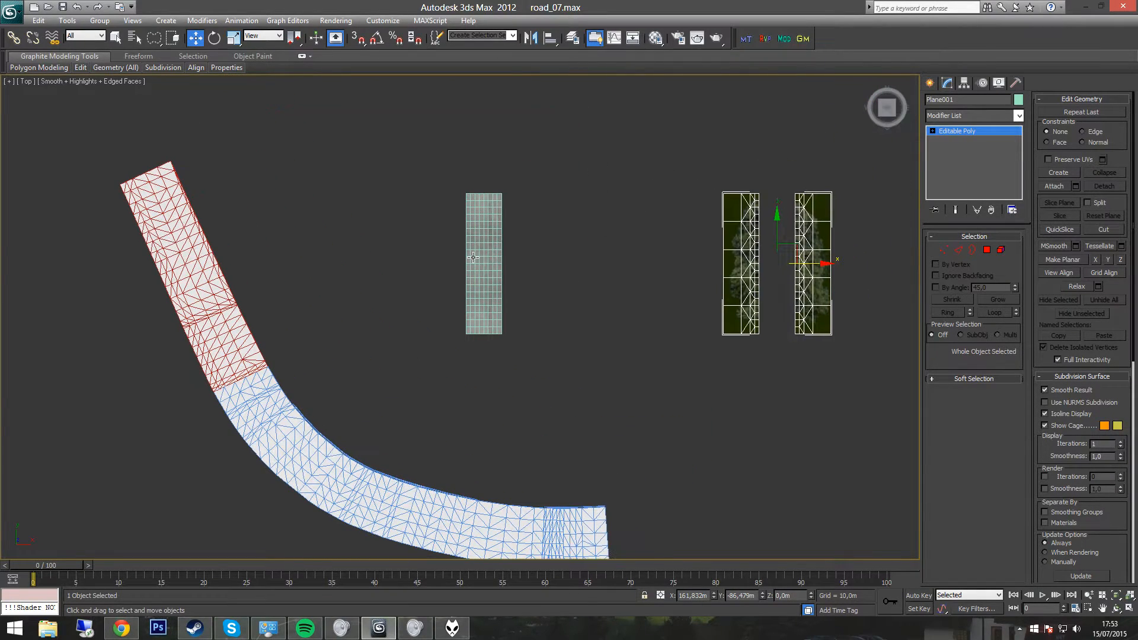
key(ctrl+z)
Select the plane together with its detached road strip and move both along X, clear of the curved road.
drag(647, 350, 386, 173)
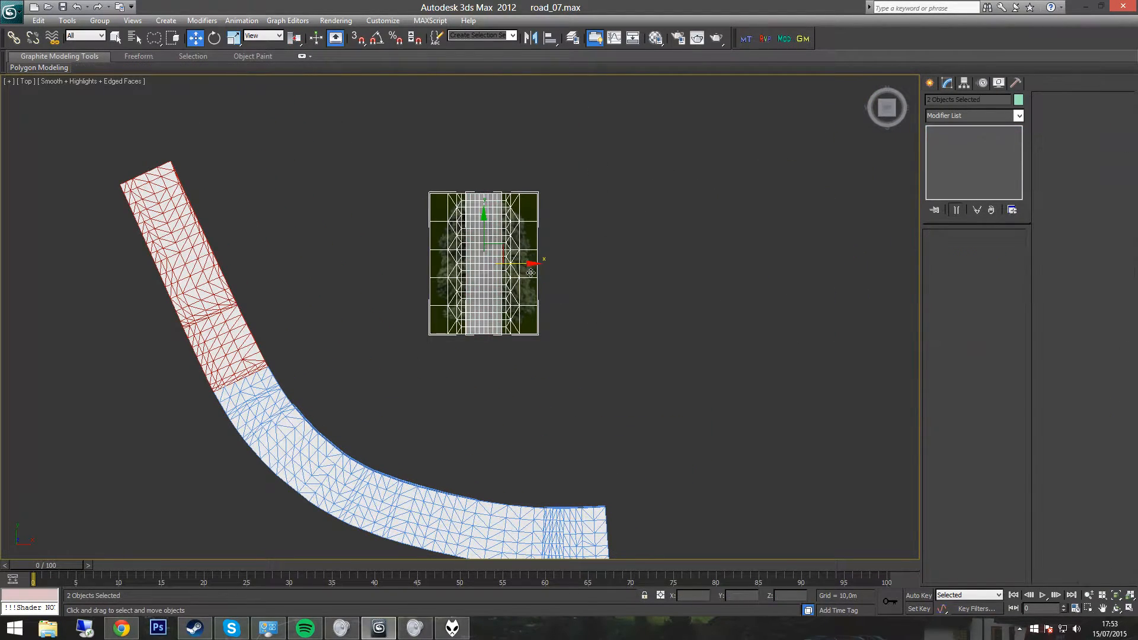
drag(534, 264, 1015, 264)
middle_drag(540, 360, 667, 250)
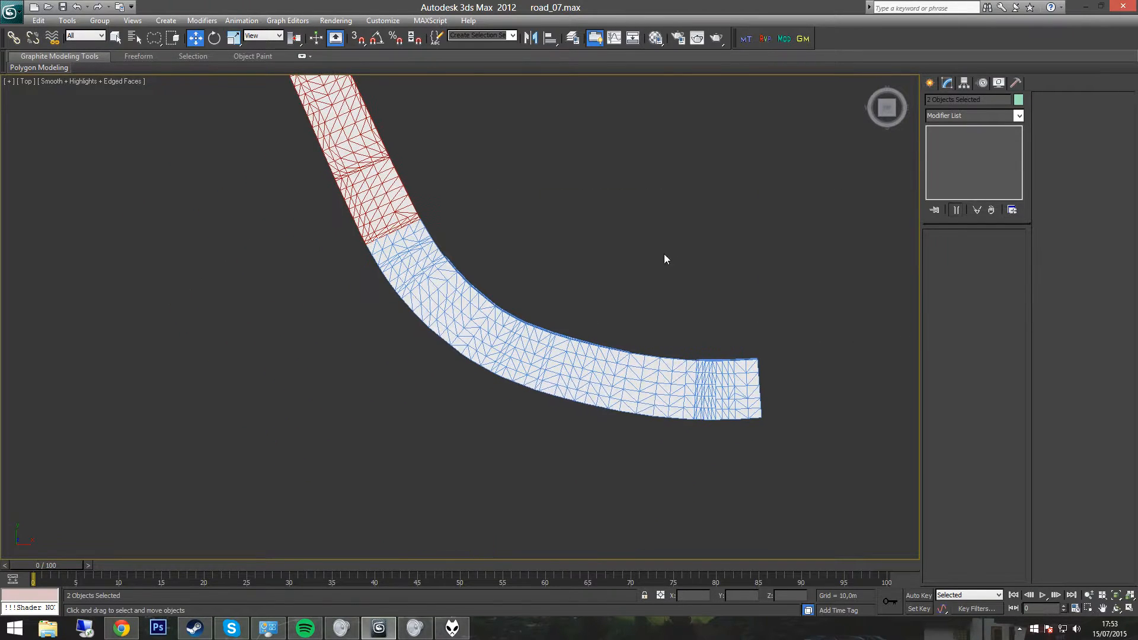
Change the viewport shading to Wireframe for the curved road meshes.
click(84, 81)
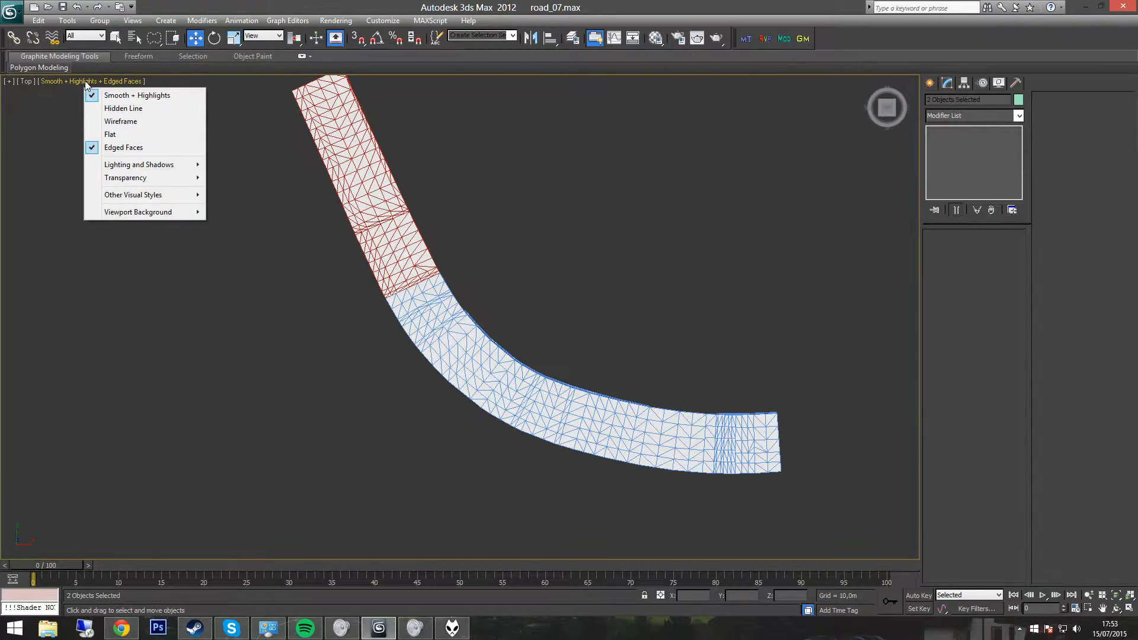
click(113, 121)
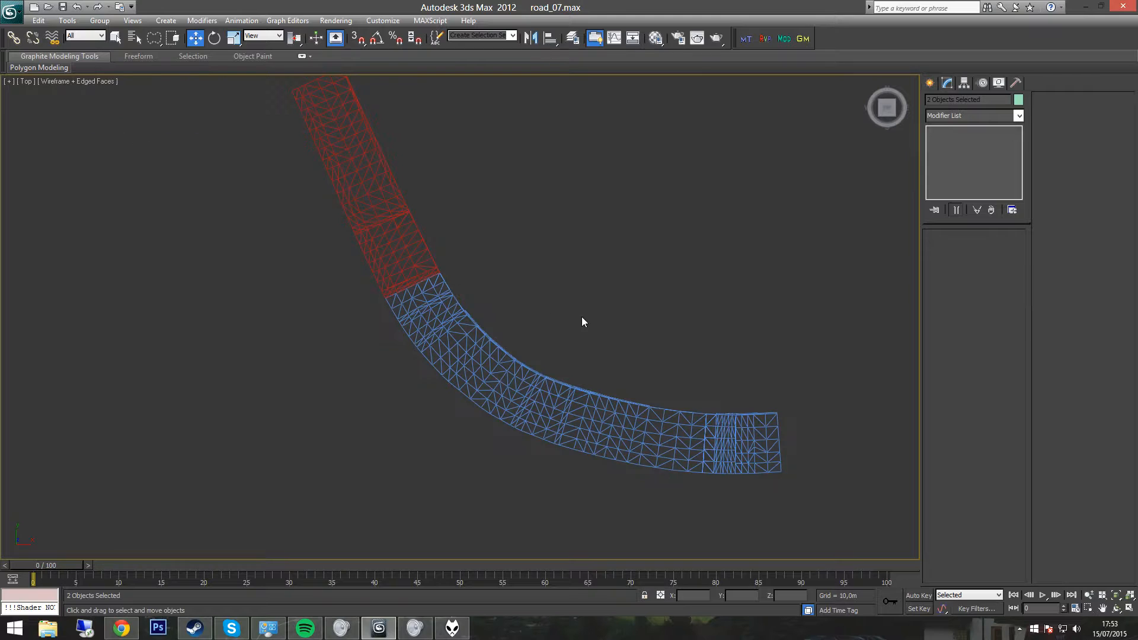
middle_drag(584, 320, 506, 276)
scroll(533, 325, up, 3)
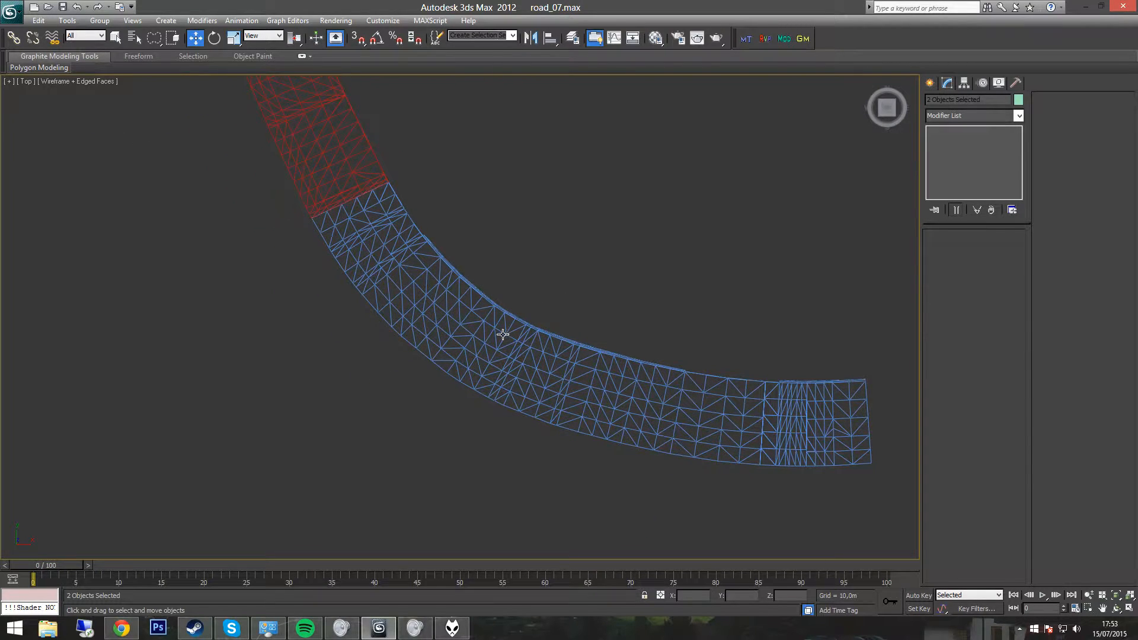
Quadrify the whole blue curved road mesh racesurface_03 to turn its triangles into quads.
click(502, 334)
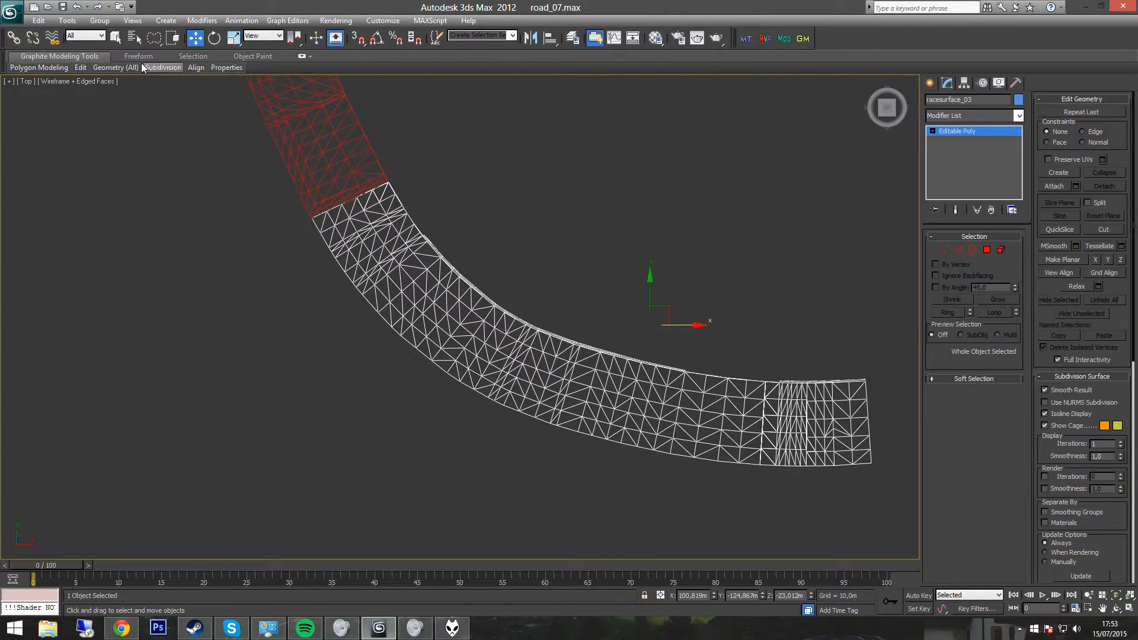
mouse_move(122, 66)
click(124, 176)
scroll(323, 285, up, 2)
Quadrify the whole red road mesh racesurface_04 to turn its triangles into quads.
click(389, 241)
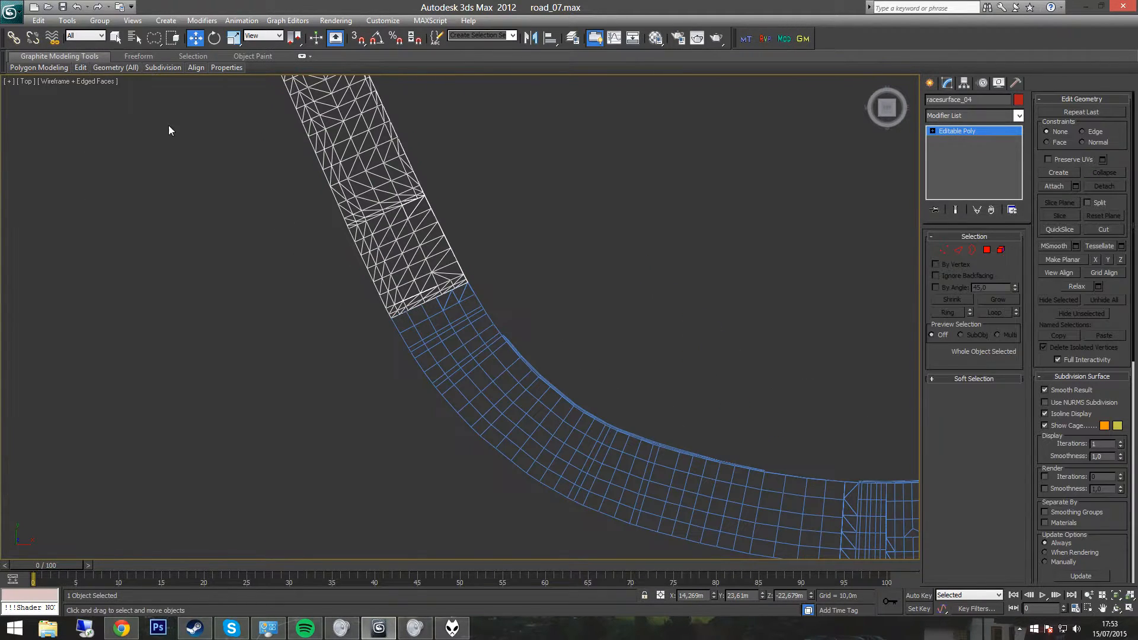
mouse_move(117, 69)
click(123, 178)
Examine the quad topology along both road meshes for leftover triangles and uneven edges, up to the far end of racesurface_03.
scroll(493, 282, up, 6)
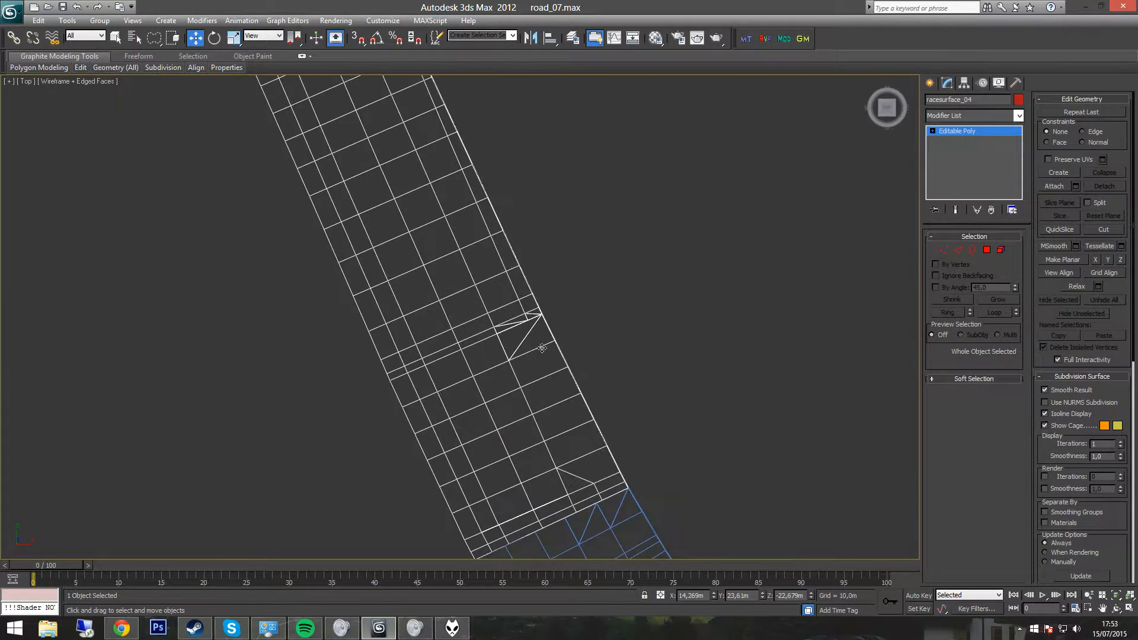
middle_drag(537, 347, 508, 228)
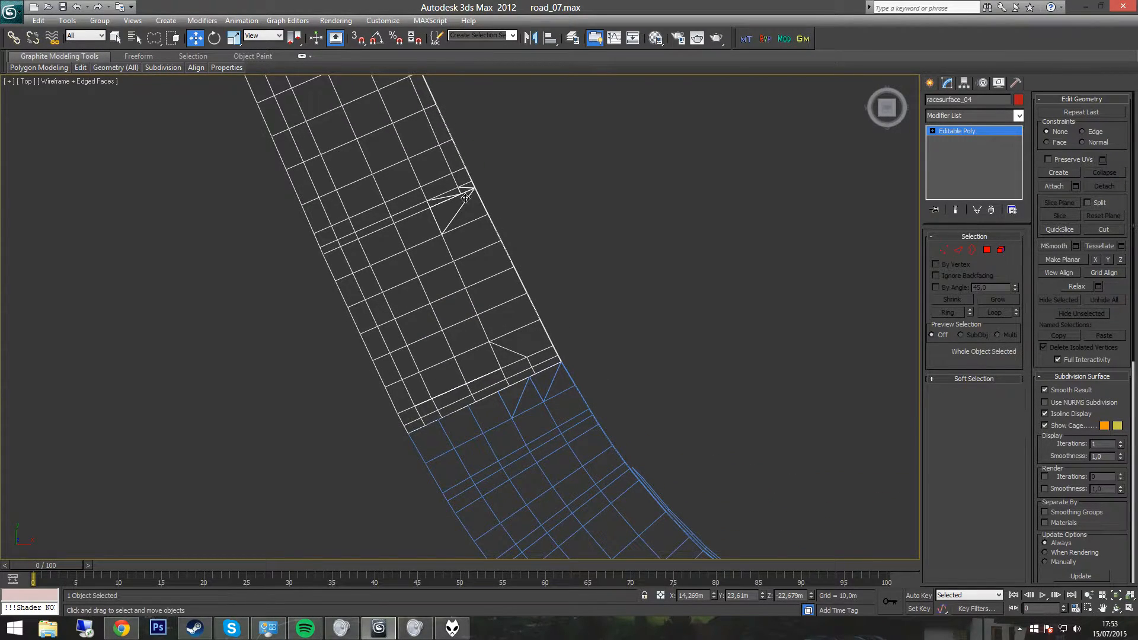
middle_drag(649, 349, 421, 142)
middle_drag(633, 366, 294, 257)
middle_drag(756, 393, 563, 296)
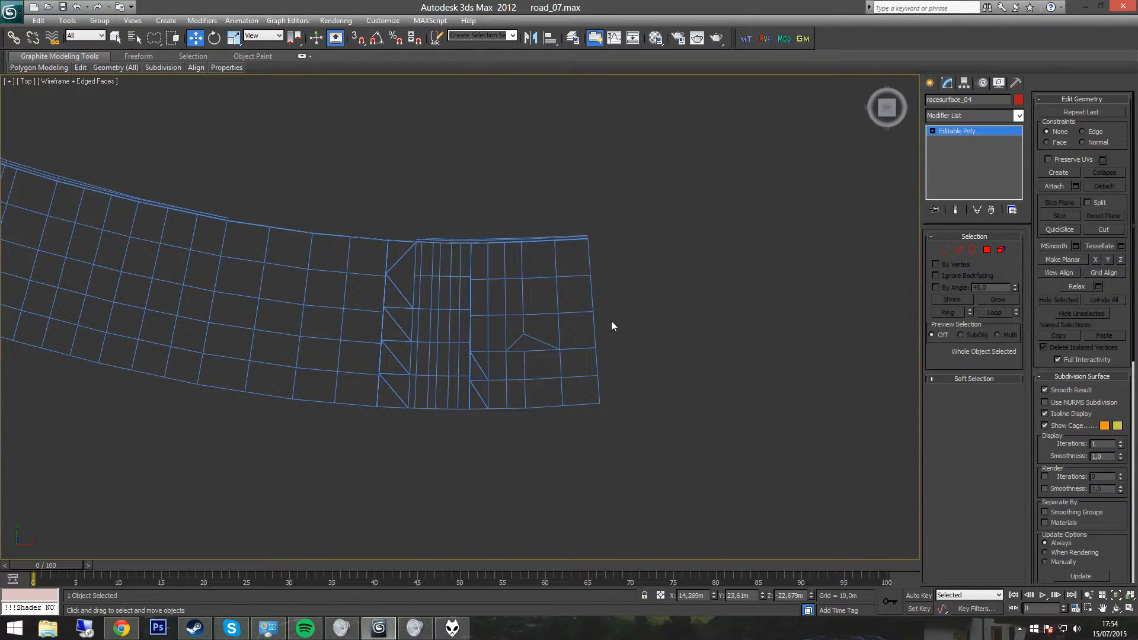
middle_drag(611, 325, 617, 331)
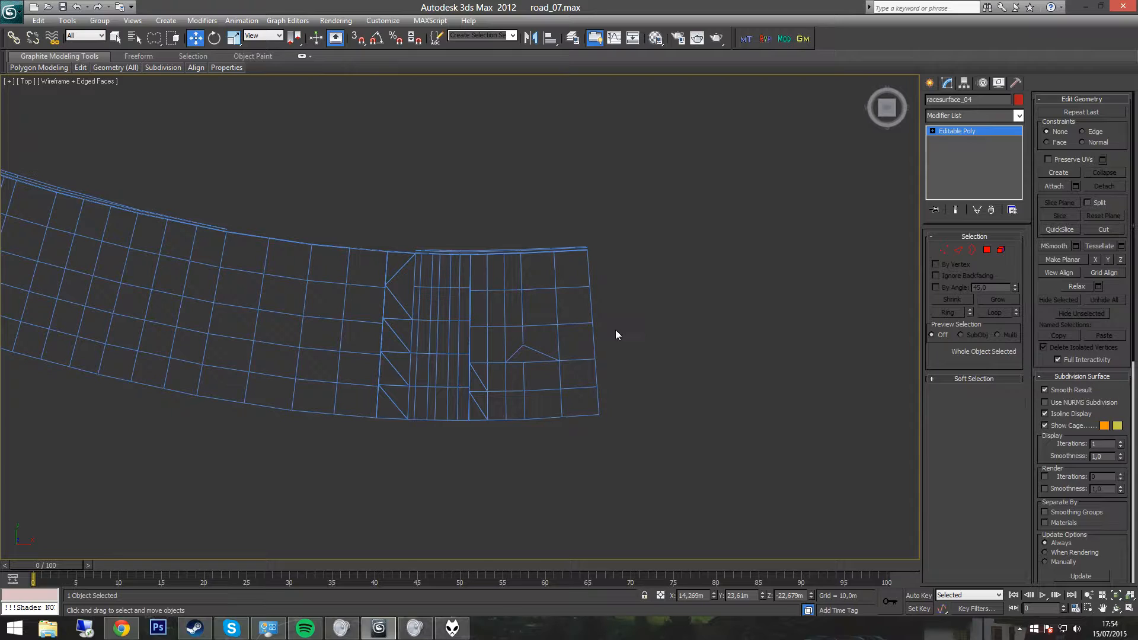
scroll(610, 342, up, 5)
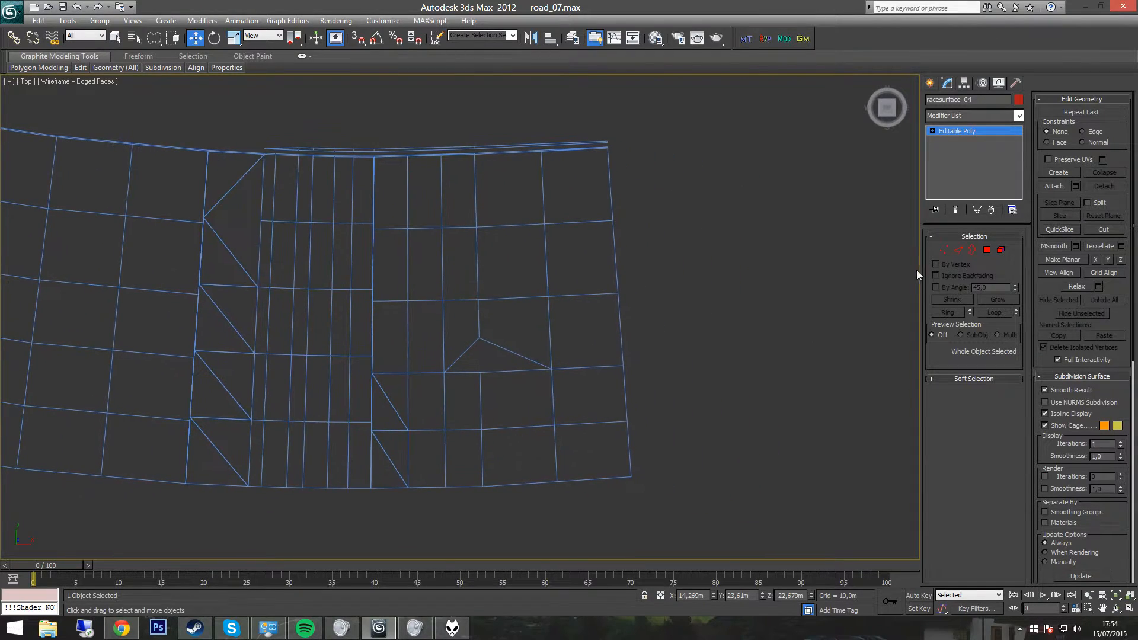
Select the open border of racesurface_03 around the road's outline.
click(971, 250)
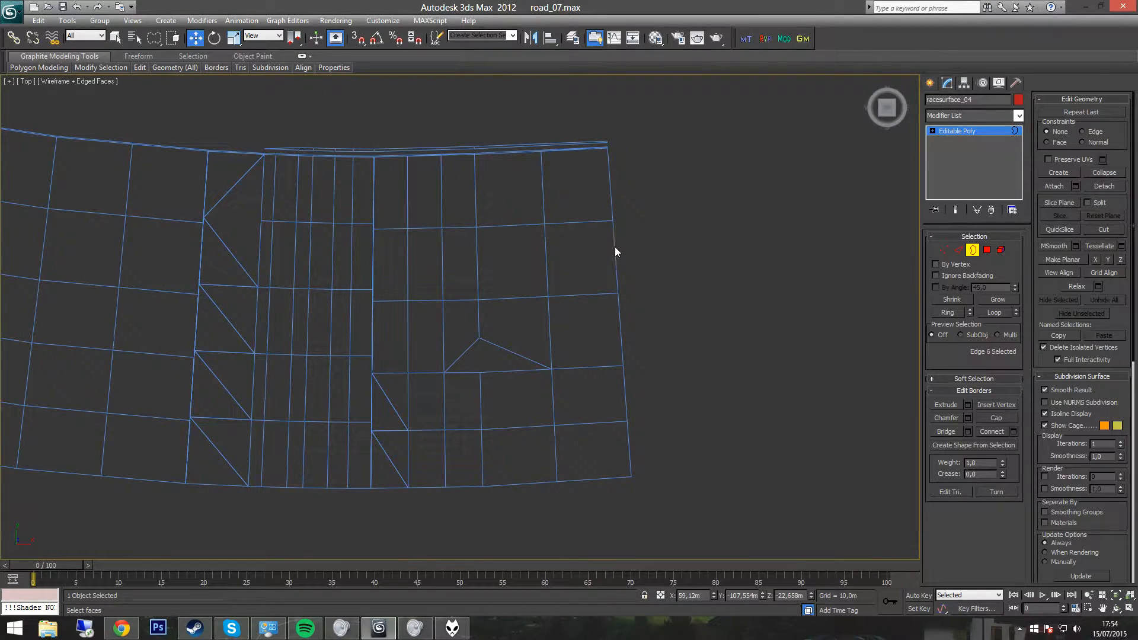
click(970, 251)
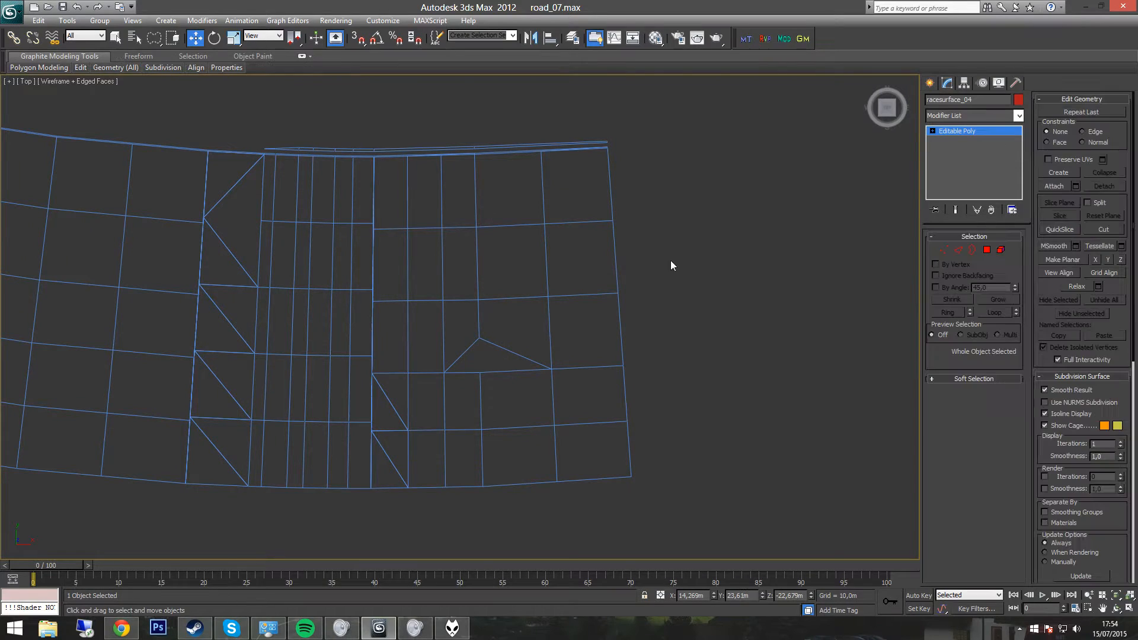
click(616, 268)
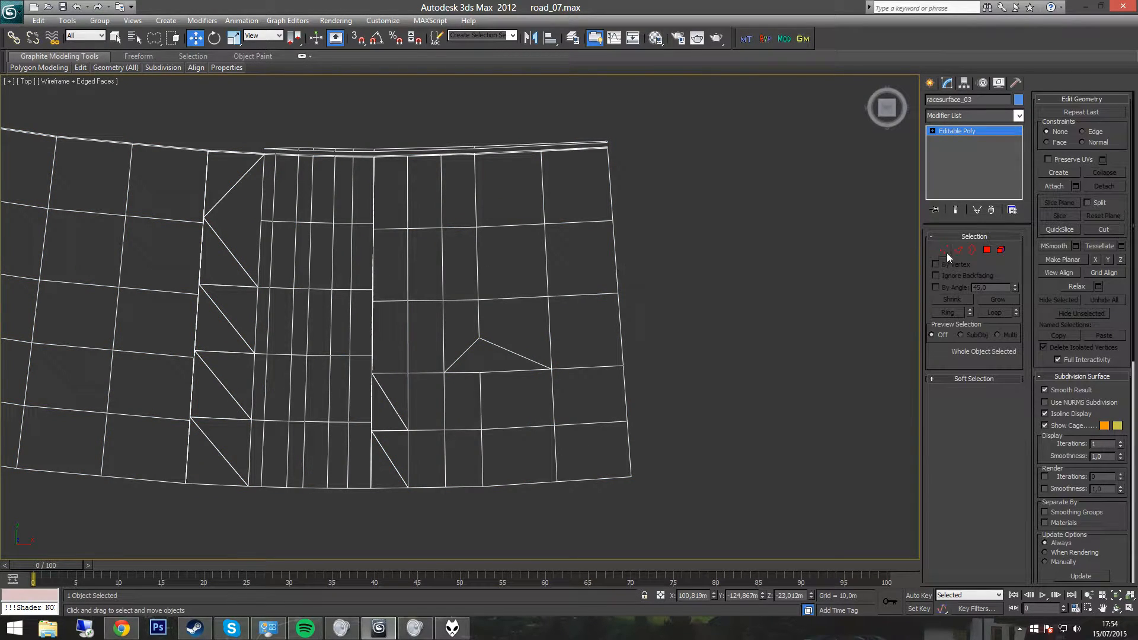
click(972, 250)
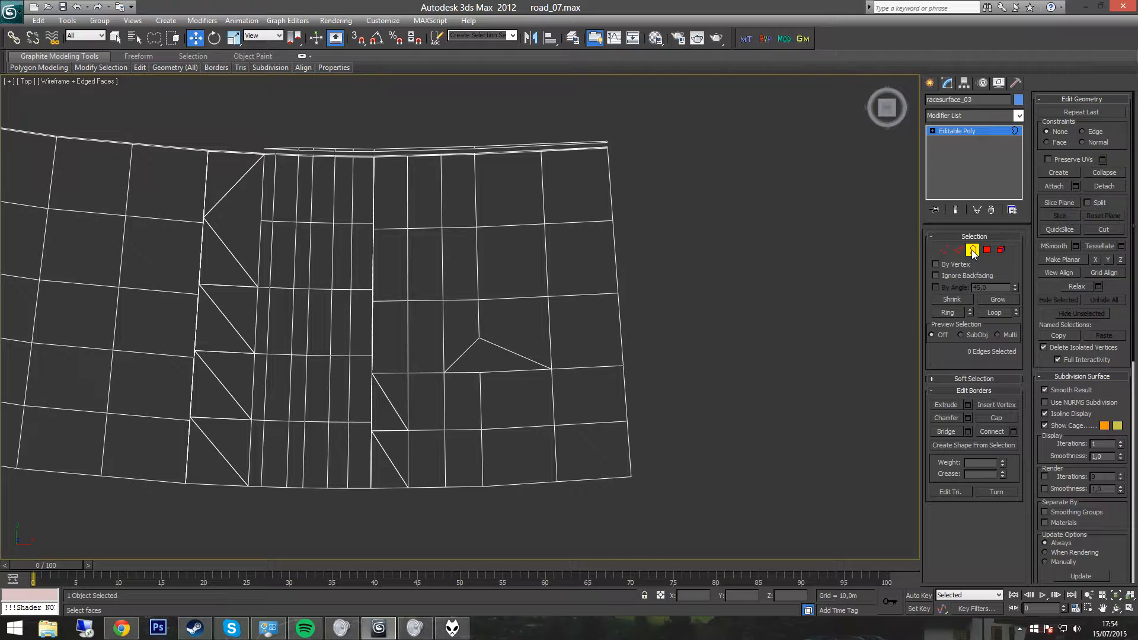
middle_drag(718, 273, 749, 283)
click(602, 293)
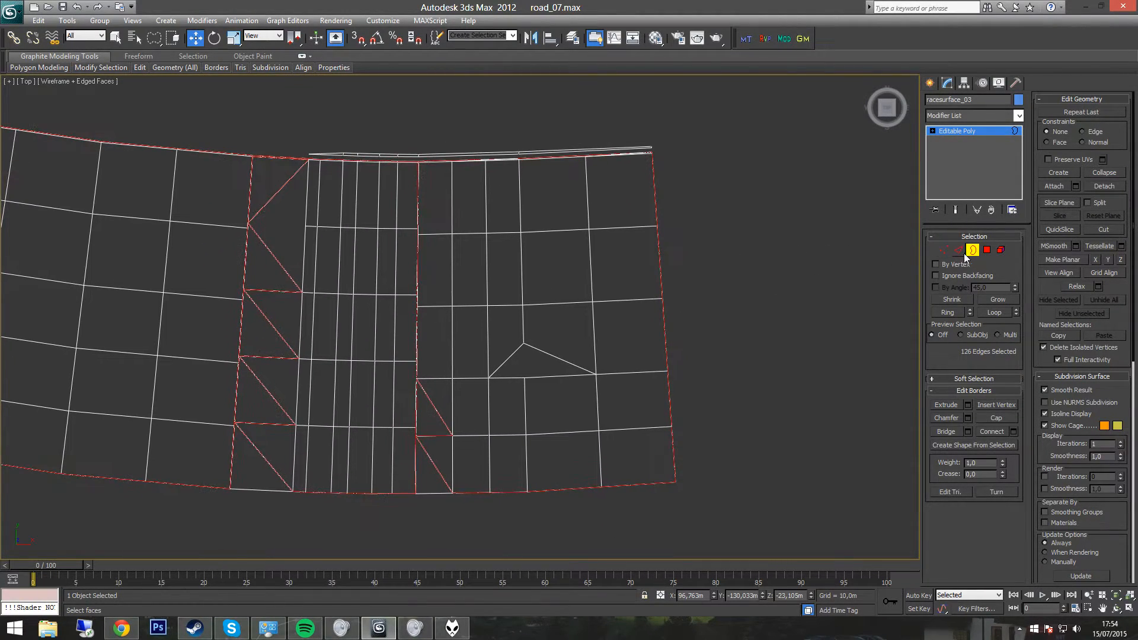
Convert the border to an edge selection, deselect the cross seams inside the road and add the missing outline edges along its lower side.
click(960, 251)
middle_drag(482, 305, 597, 300)
scroll(518, 315, up, 2)
scroll(521, 314, down, 2)
middle_drag(522, 314, 564, 294)
mouse_move(425, 427)
alt+mouse_down()
mouse_move(673, 373)
mouse_move(569, 213)
mouse_move(379, 160)
alt+mouse_up()
alt+drag(634, 180, 565, 173)
middle_drag(514, 341, 576, 219)
scroll(577, 222, up, 2)
middle_drag(607, 293, 447, 290)
ctrl+click(581, 356)
ctrl+click(348, 353)
Complete the edge selection near the upper corner of racesurface_03 and deselect the edges across that road end.
middle_drag(624, 206, 559, 381)
scroll(570, 344, up, 5)
middle_drag(721, 276, 444, 437)
scroll(444, 437, up, 2)
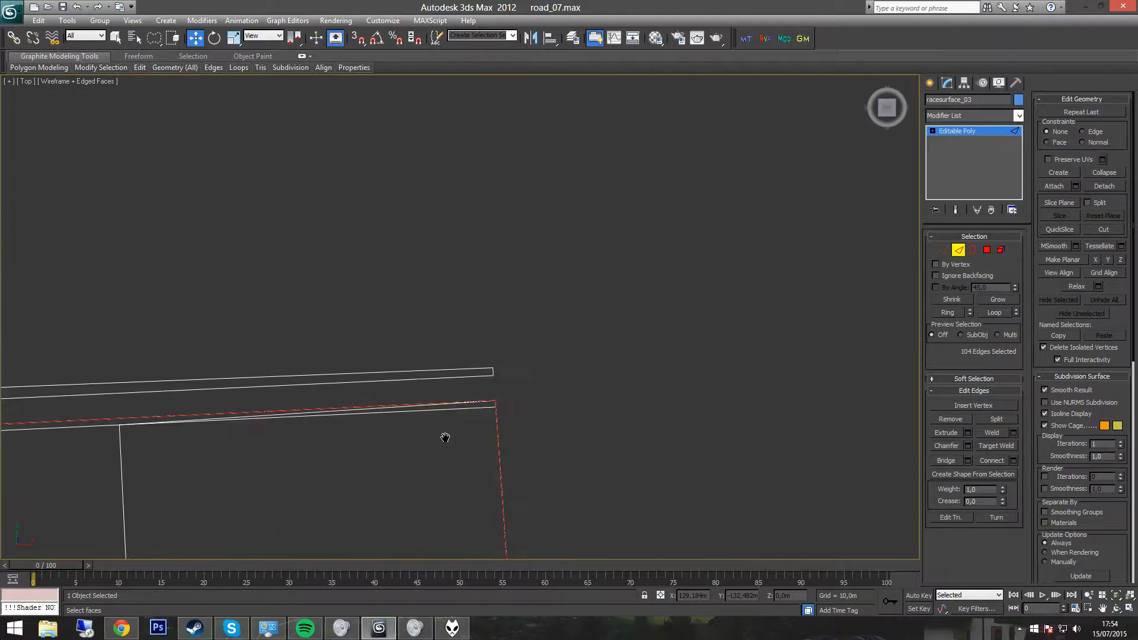
scroll(539, 482, down, 4)
middle_drag(555, 397, 578, 197)
scroll(596, 393, down, 2)
middle_drag(596, 394, 592, 265)
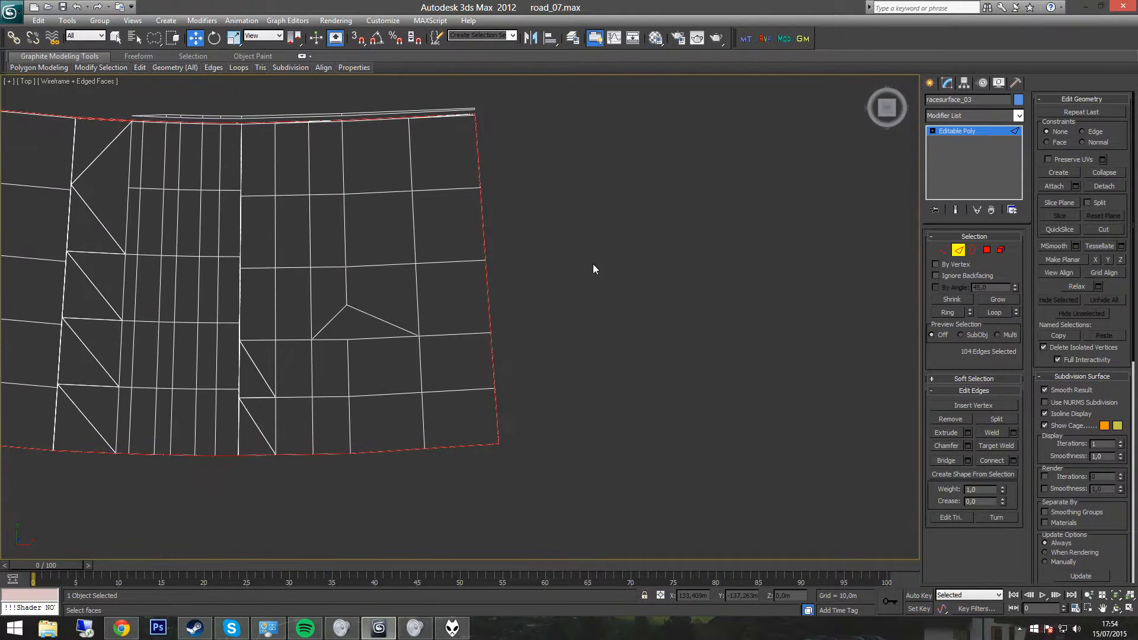
ctrl+drag(455, 141, 463, 151)
mouse_move(471, 420)
alt+mouse_down()
mouse_move(525, 126)
mouse_move(440, 155)
mouse_move(434, 170)
alt+mouse_up()
Correct the selected edges beside the triangle on the inner curve by swapping the overlapping edge for the true outline edge.
middle_drag(193, 231, 634, 345)
scroll(545, 291, up, 3)
middle_drag(637, 215, 453, 351)
scroll(453, 350, up, 4)
middle_drag(434, 311, 444, 400)
mouse_move(540, 343)
alt+mouse_down()
mouse_move(546, 321)
mouse_move(532, 332)
alt+mouse_up()
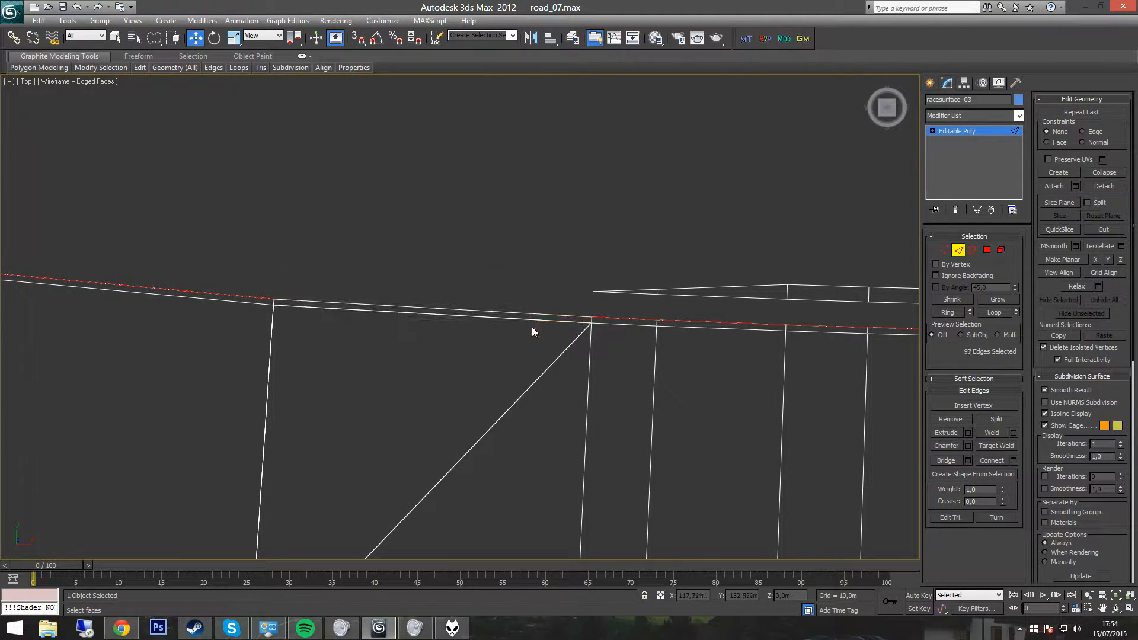
ctrl+click(531, 311)
Deselect the edges across the opposite end of racesurface_03, where it meets the red road mesh.
scroll(531, 311, down, 5)
middle_drag(180, 283, 573, 396)
scroll(310, 369, up, 2)
middle_drag(207, 356, 656, 369)
middle_drag(232, 288, 640, 354)
middle_drag(229, 238, 574, 394)
middle_drag(314, 277, 644, 511)
scroll(330, 285, up, 2)
scroll(331, 261, down, 1)
middle_drag(400, 283, 612, 480)
mouse_move(552, 380)
middle_down()
mouse_move(706, 464)
mouse_move(609, 247)
mouse_move(595, 323)
mouse_move(647, 383)
mouse_move(680, 398)
middle_up()
mouse_move(670, 351)
mouse_down()
mouse_move(429, 300)
mouse_move(264, 480)
mouse_up()
middle_drag(384, 520, 581, 194)
Examine the remaining edge selection along the inner curve of racesurface_03 for gaps and stray edges.
scroll(675, 439, down, 5)
middle_drag(730, 419, 432, 237)
middle_drag(788, 427, 480, 262)
middle_drag(735, 339, 554, 336)
middle_drag(752, 317, 279, 293)
middle_drag(454, 289, 830, 410)
middle_drag(195, 247, 656, 362)
scroll(496, 325, up, 7)
mouse_move(368, 238)
middle_down()
mouse_move(684, 389)
mouse_move(487, 282)
middle_up()
scroll(487, 281, up, 5)
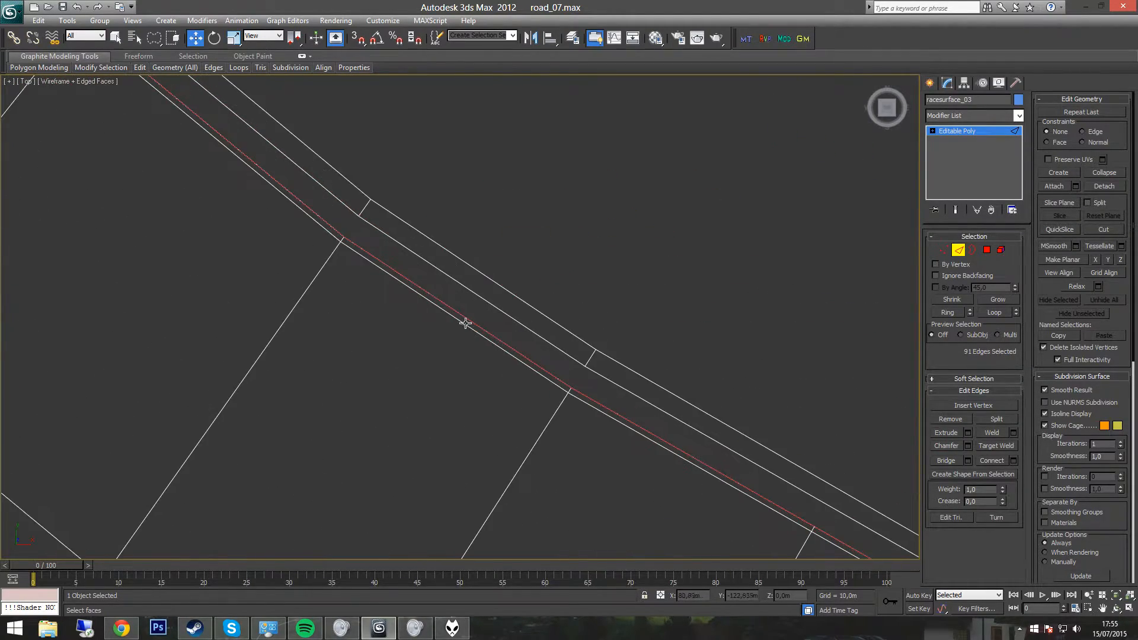
scroll(686, 485, up, 4)
middle_drag(367, 172, 643, 404)
mouse_move(356, 142)
middle_down()
mouse_move(660, 439)
mouse_move(617, 442)
middle_up()
scroll(439, 279, down, 5)
middle_drag(408, 225, 758, 546)
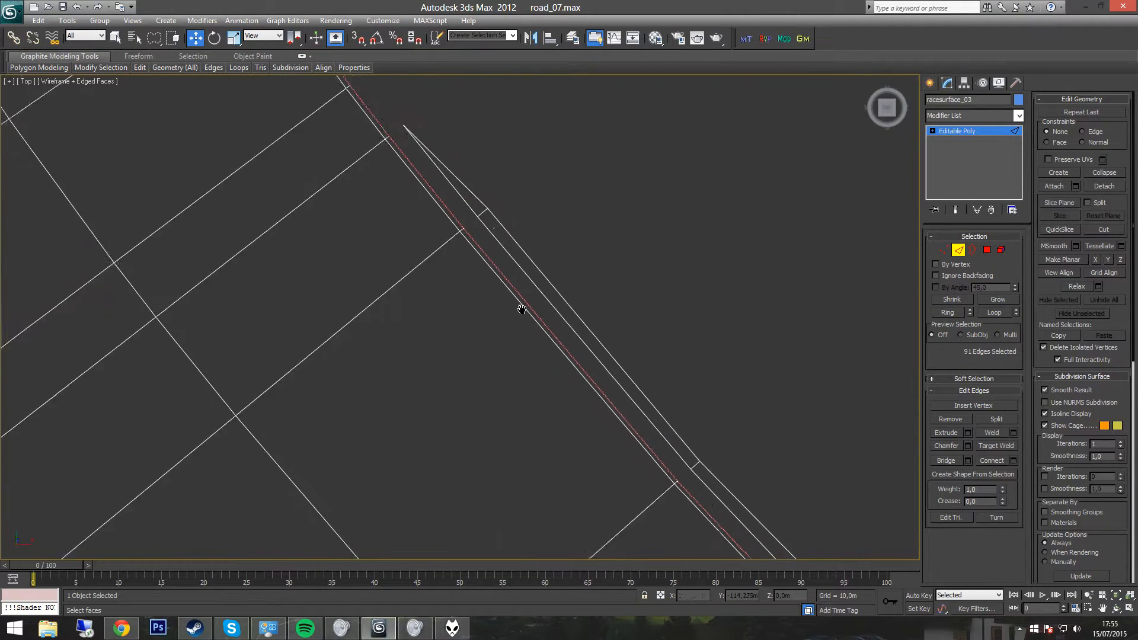
middle_drag(502, 270, 617, 474)
middle_drag(474, 416, 737, 276)
scroll(643, 403, down, 2)
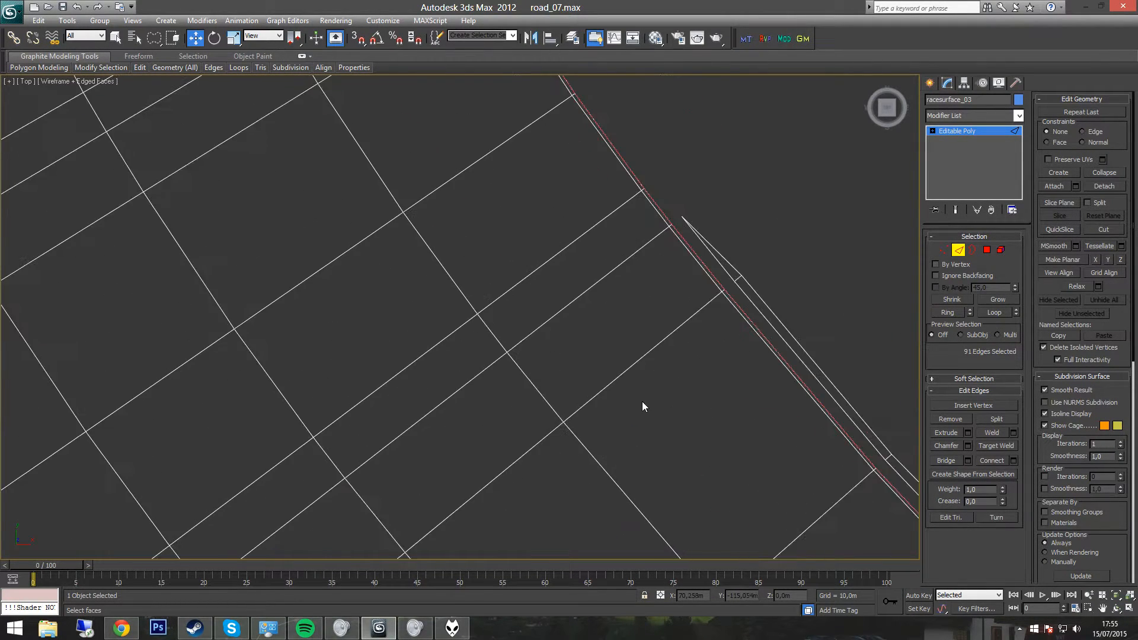
middle_drag(644, 403, 540, 244)
middle_drag(714, 357, 491, 215)
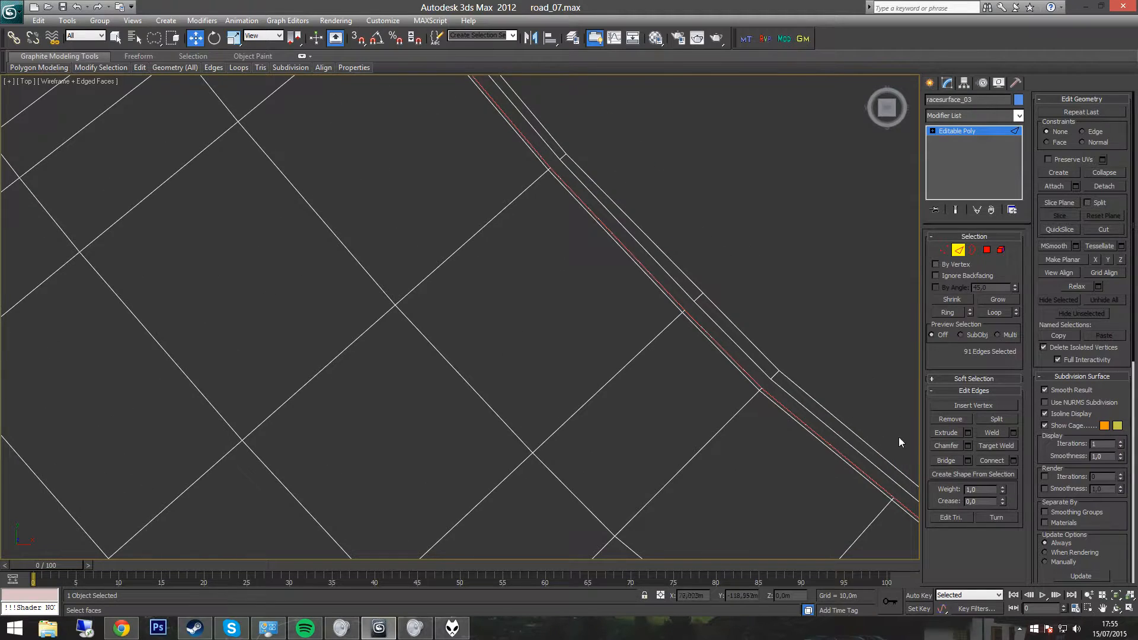
Create a smooth shape named Shape_042 from the selected road outline edges.
click(961, 476)
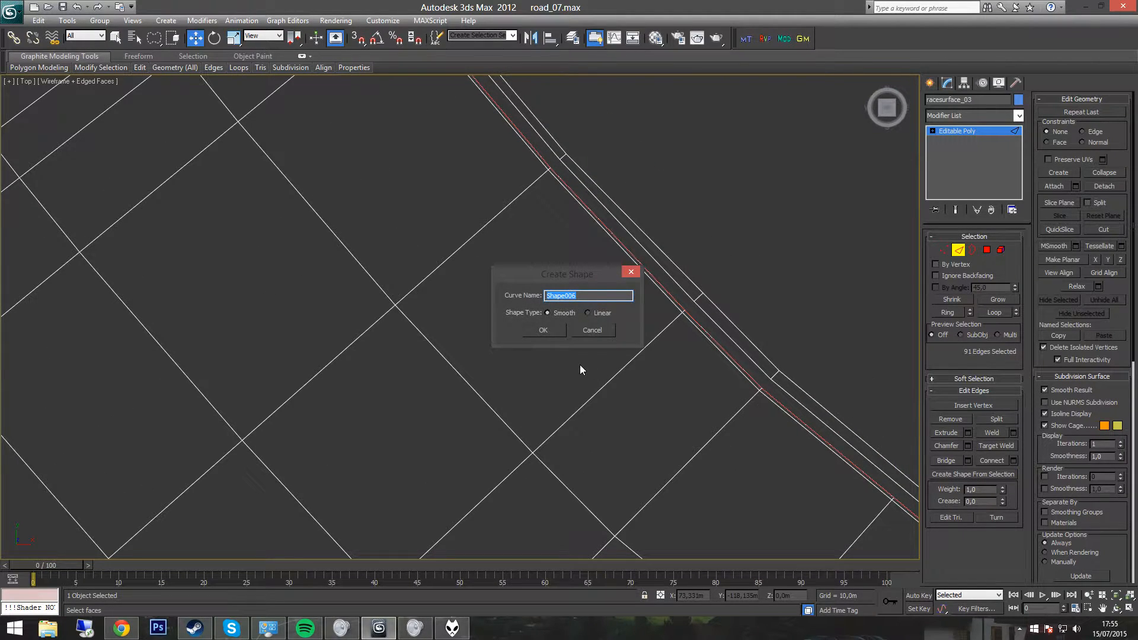
drag(578, 295, 567, 296)
text(_)
key(Return)
middle_drag(564, 297, 681, 361)
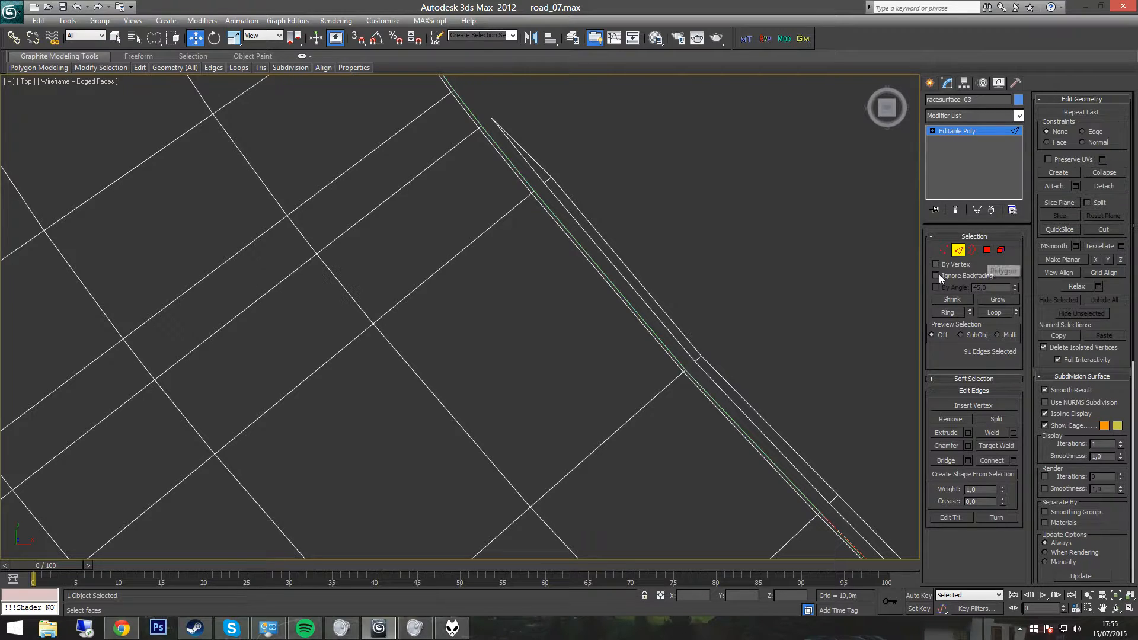
Set the interpolation steps of spline Shape_042 to 0 so it follows the road edges exactly.
middle_drag(616, 217, 562, 222)
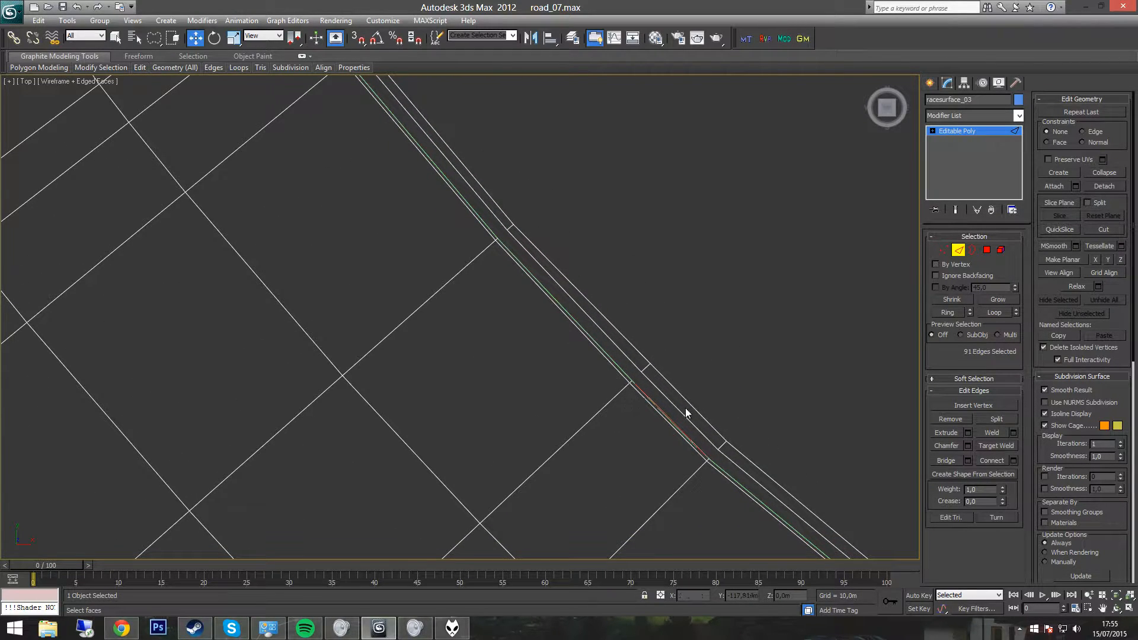
middle_drag(686, 408, 581, 296)
scroll(469, 314, up, 3)
middle_drag(679, 303, 450, 343)
scroll(467, 349, up, 1)
middle_drag(594, 371, 474, 344)
scroll(474, 344, up, 2)
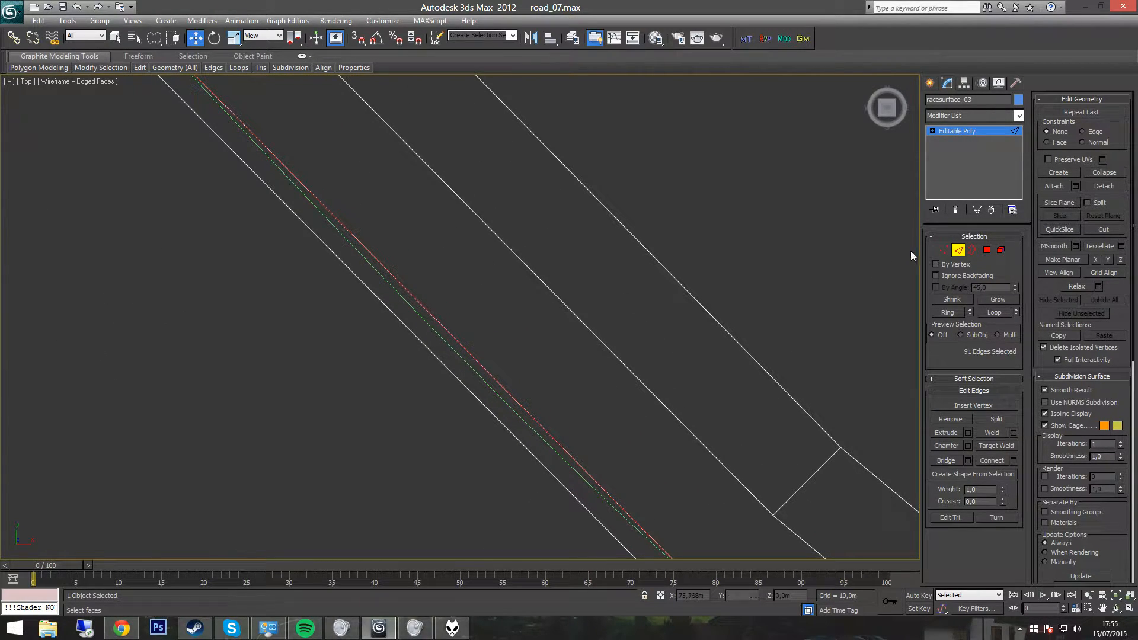
click(491, 394)
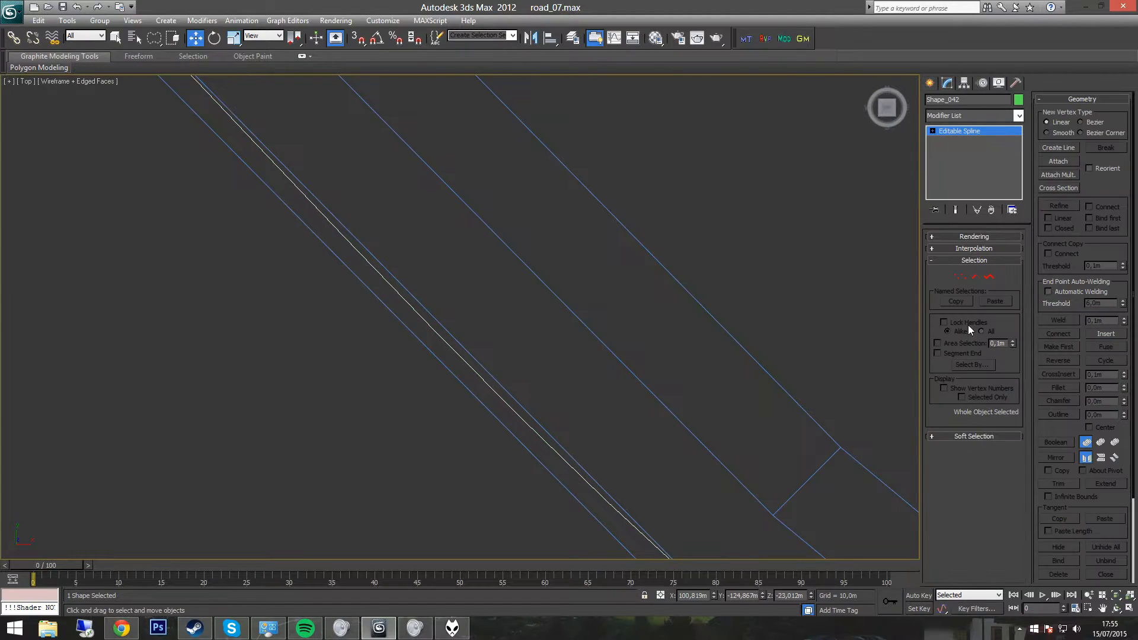
click(933, 237)
click(934, 237)
click(934, 248)
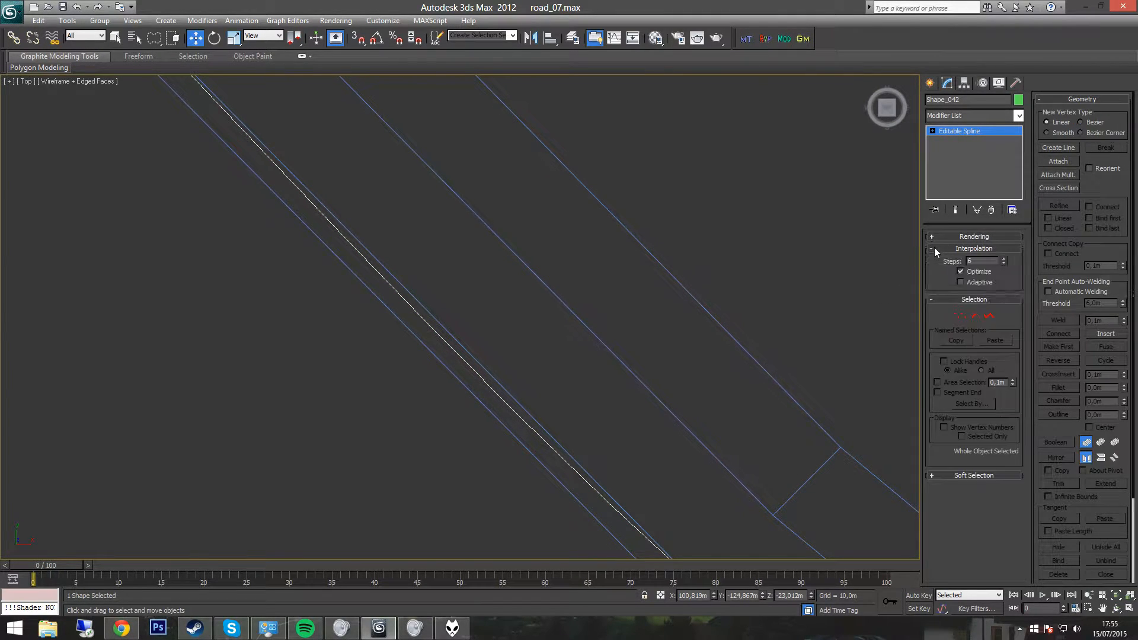
click(1003, 263)
click(1003, 263)
click(1003, 263)
click(1003, 263)
click(1003, 263)
click(1003, 264)
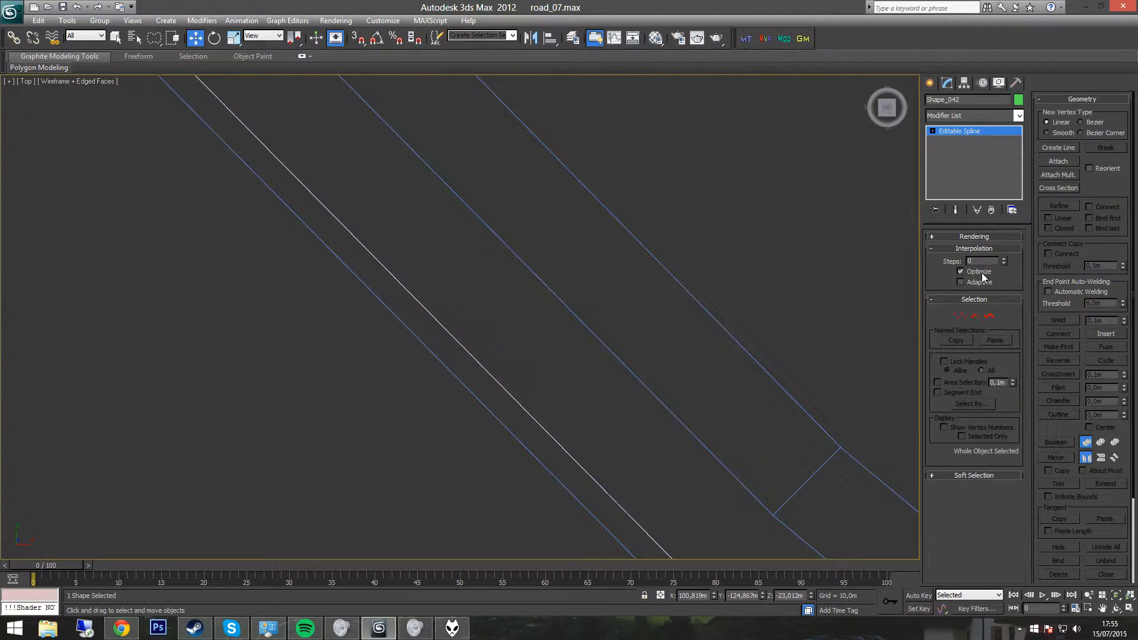
Try higher interpolation steps on Shape_042, reset them to 0 and turn off Optimize.
click(1004, 259)
click(1004, 259)
click(1003, 259)
middle_drag(479, 350, 559, 353)
scroll(498, 332, up, 3)
right_click(1003, 263)
click(985, 272)
Examine how closely Shape_042 follows the road's inner curve.
scroll(708, 326, down, 4)
middle_drag(652, 455, 432, 216)
scroll(507, 286, down, 5)
middle_drag(591, 370, 460, 246)
mouse_move(574, 320)
middle_down()
mouse_move(507, 268)
mouse_move(539, 188)
mouse_move(581, 215)
mouse_move(510, 213)
mouse_move(673, 269)
middle_up()
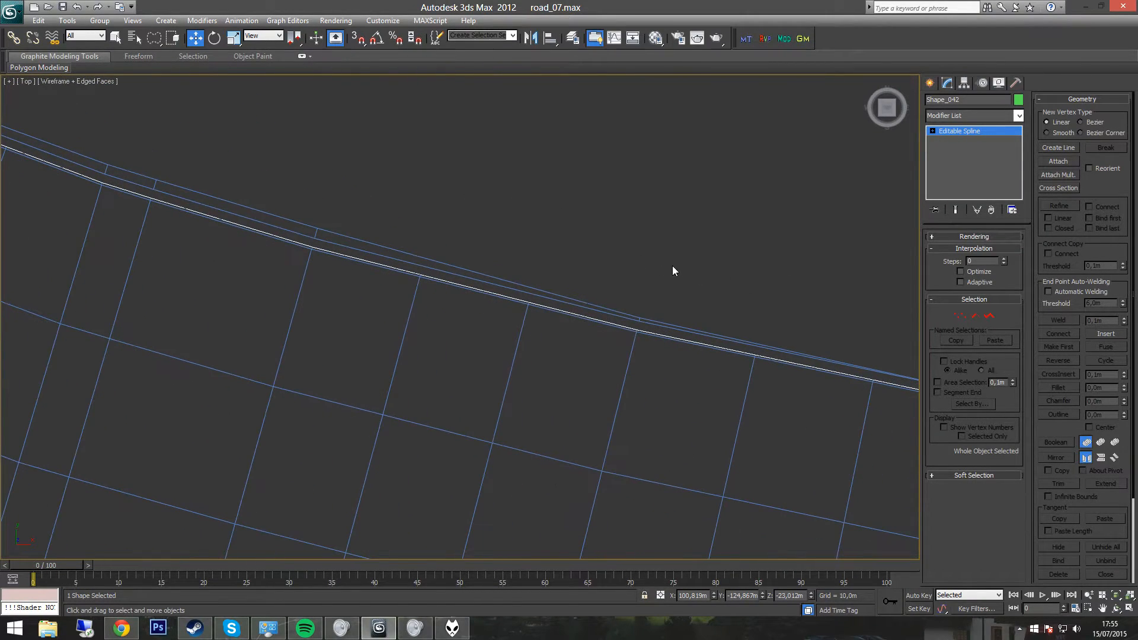
middle_drag(628, 240, 381, 152)
middle_drag(720, 372, 873, 329)
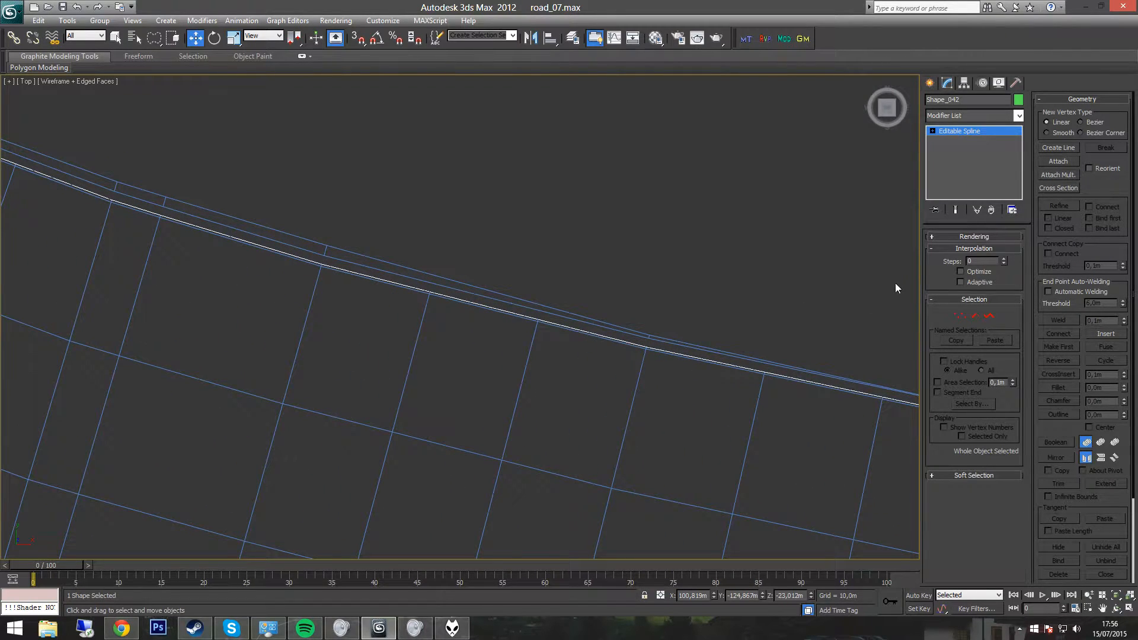
middle_drag(556, 279, 672, 293)
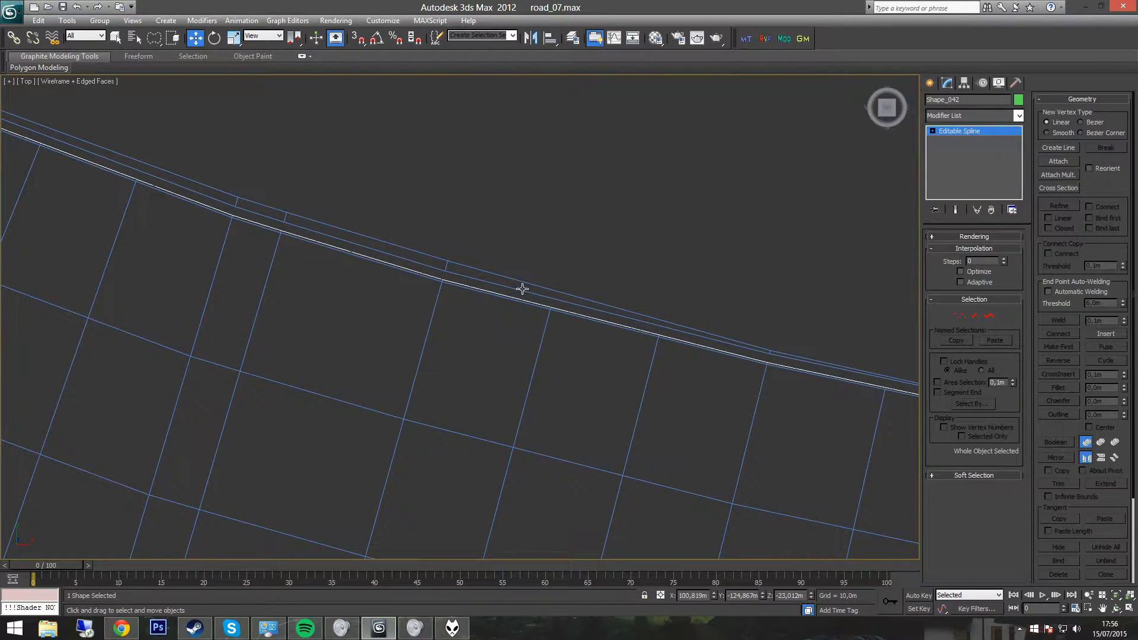
Select all polygons of racesurface_03.
click(687, 331)
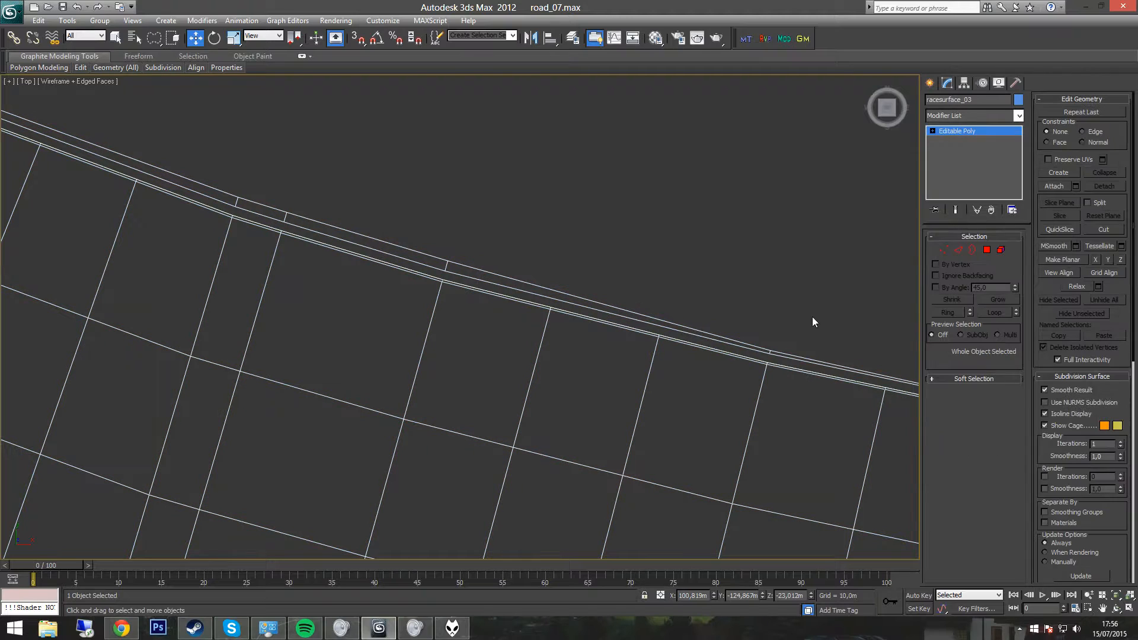
click(987, 250)
scroll(652, 332, down, 6)
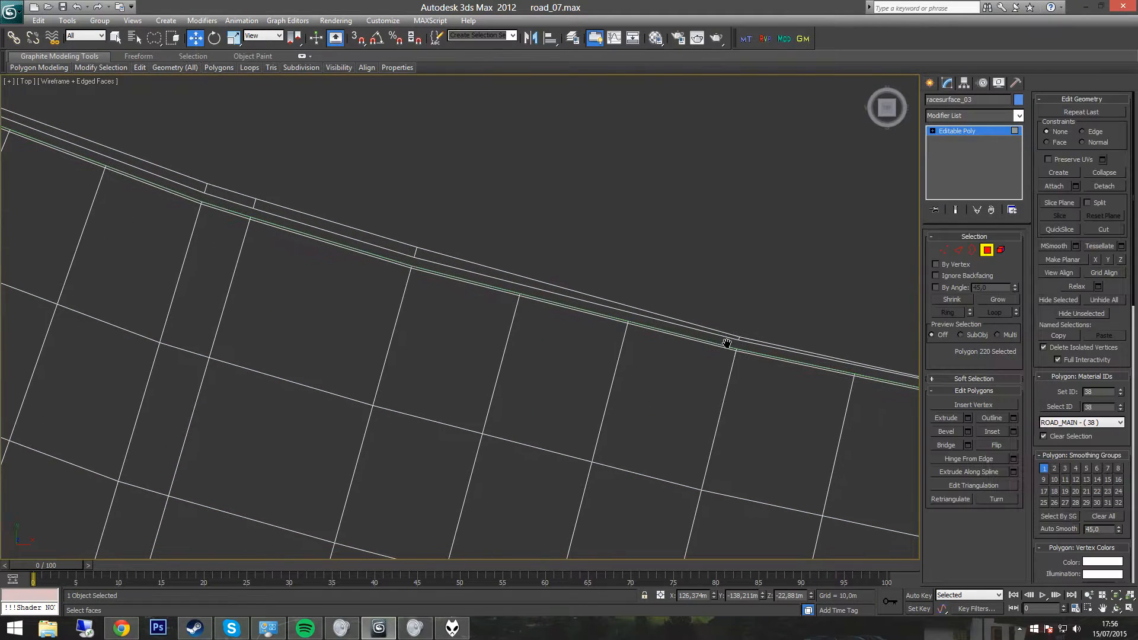
scroll(663, 335, down, 3)
mouse_move(769, 443)
mouse_down()
mouse_move(333, 105)
mouse_move(141, 335)
mouse_move(382, 447)
mouse_up()
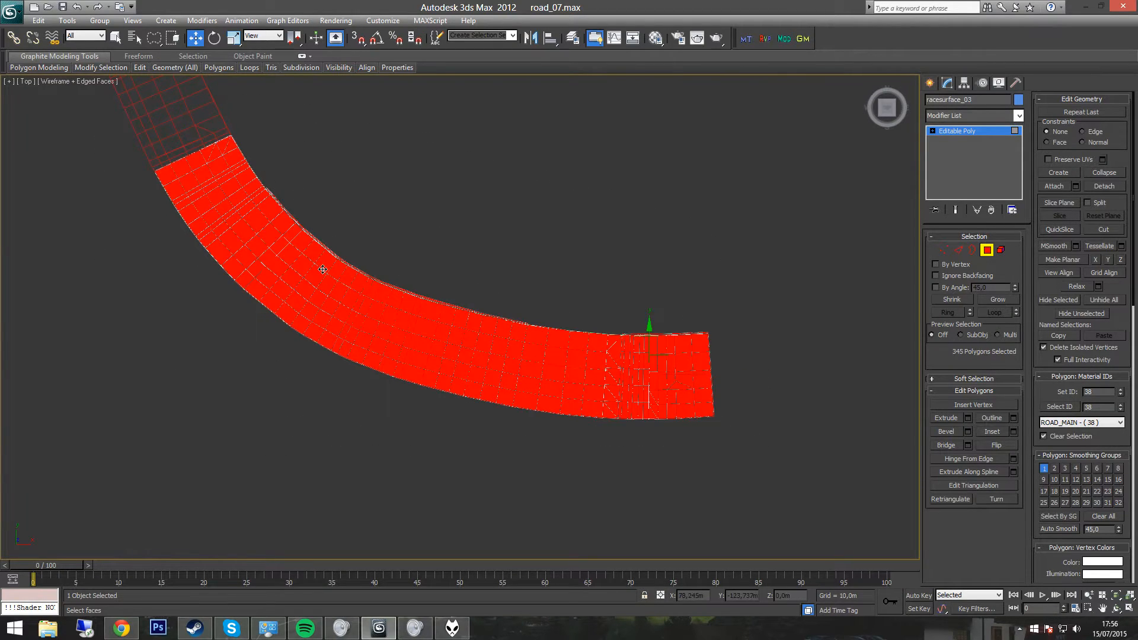
Deselect the polygons of the long thin side strip running beside the inner curve of the road.
middle_drag(296, 245, 486, 361)
scroll(496, 368, up, 5)
middle_drag(465, 269, 589, 364)
scroll(552, 333, up, 3)
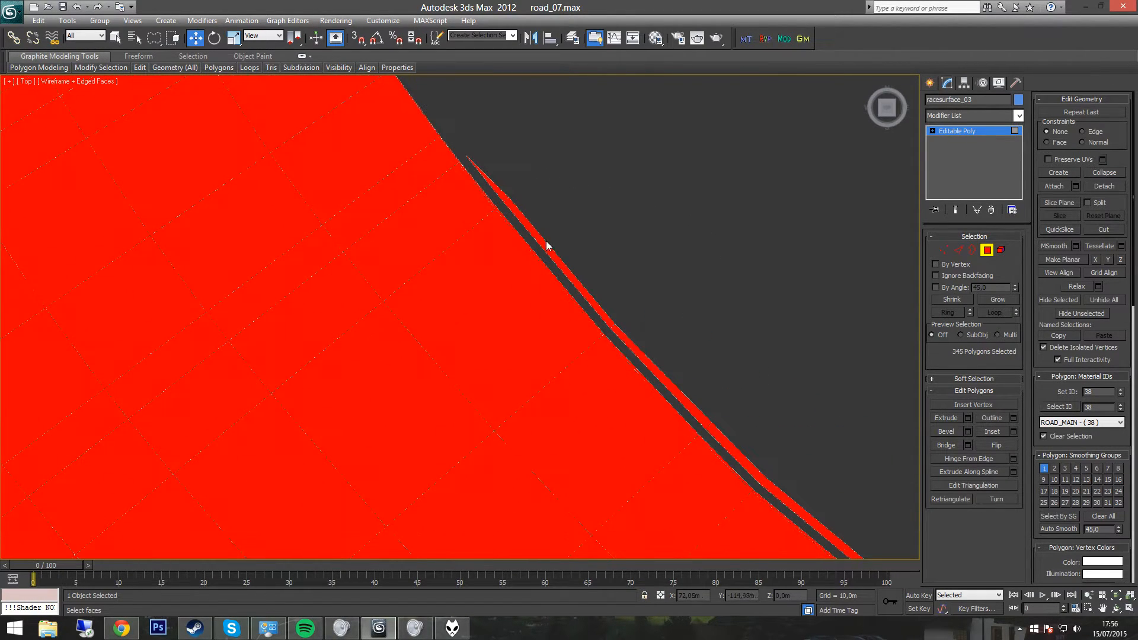
mouse_move(516, 175)
mouse_down()
mouse_move(508, 185)
mouse_move(530, 240)
mouse_move(586, 307)
mouse_move(699, 421)
mouse_move(766, 452)
mouse_up()
mouse_move(797, 471)
middle_down()
mouse_move(632, 333)
mouse_move(471, 224)
middle_up()
mouse_move(446, 210)
mouse_down()
mouse_move(518, 290)
mouse_move(734, 470)
mouse_up()
mouse_move(737, 472)
middle_down()
mouse_move(592, 259)
mouse_move(451, 204)
middle_up()
mouse_move(453, 192)
mouse_down()
mouse_move(500, 231)
mouse_move(691, 333)
mouse_move(806, 338)
mouse_move(800, 330)
mouse_up()
mouse_move(724, 307)
middle_down()
mouse_move(453, 233)
mouse_move(130, 124)
middle_up()
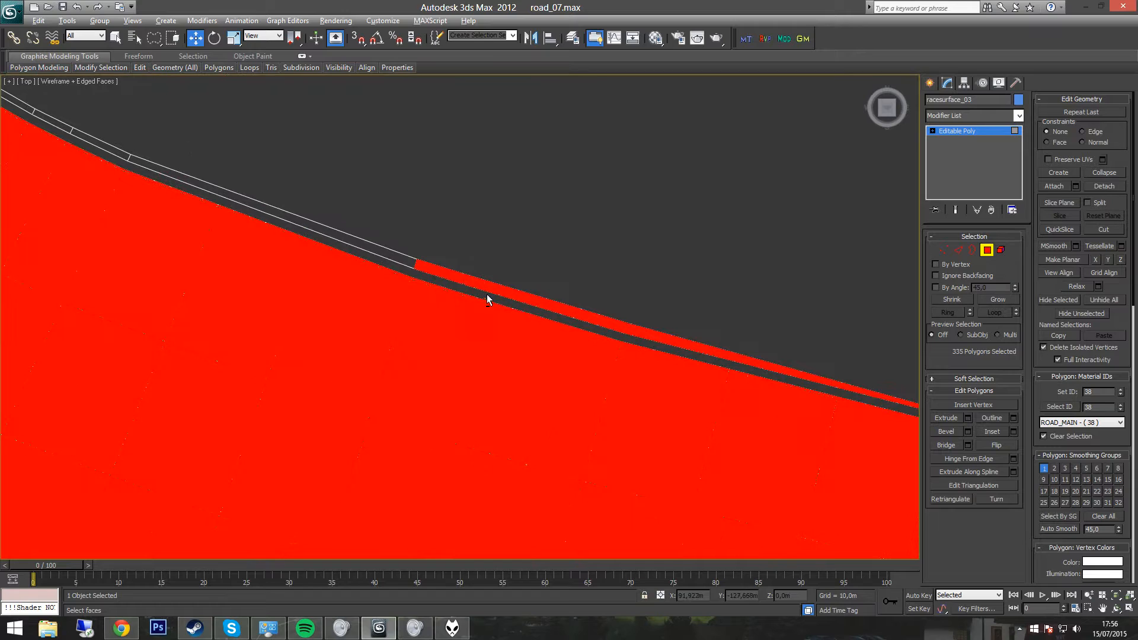
mouse_move(407, 254)
alt+mouse_down()
mouse_move(540, 306)
mouse_move(795, 362)
mouse_move(770, 335)
alt+mouse_up()
mouse_move(707, 312)
middle_down()
mouse_move(535, 262)
mouse_move(456, 266)
middle_up()
alt+click(441, 267)
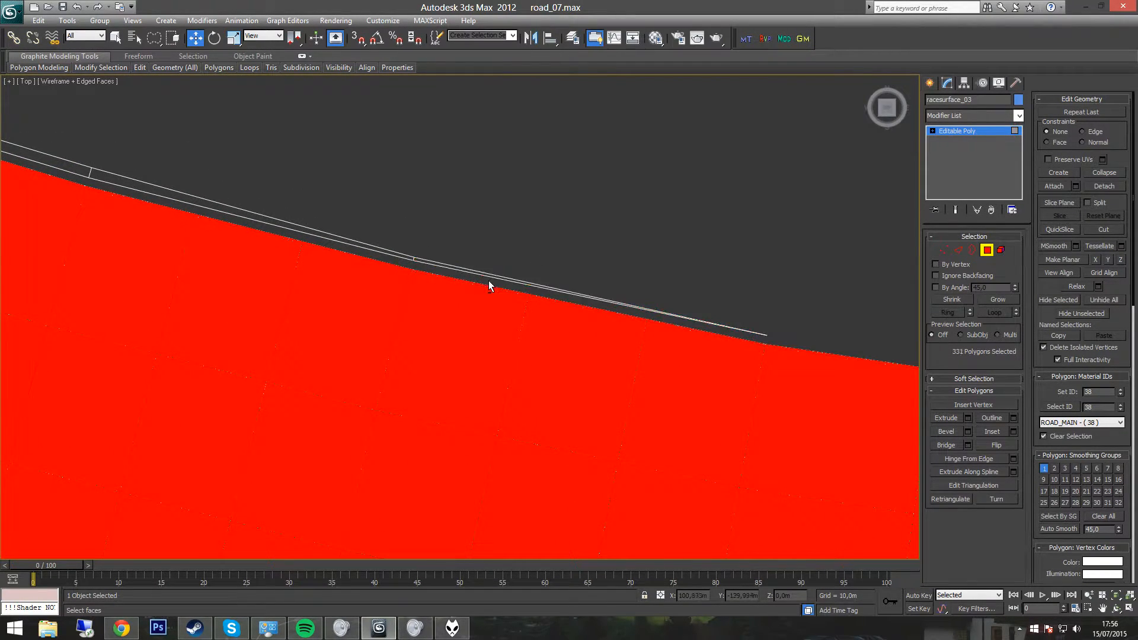
Deselect the second thin side strip near the road end and add the accidentally deselected road polygons back to the selection.
scroll(587, 281, down, 5)
middle_drag(823, 317, 551, 304)
scroll(434, 268, up, 3)
mouse_move(306, 238)
mouse_down()
mouse_move(358, 272)
mouse_move(777, 261)
mouse_move(704, 269)
mouse_up()
scroll(533, 271, up, 3)
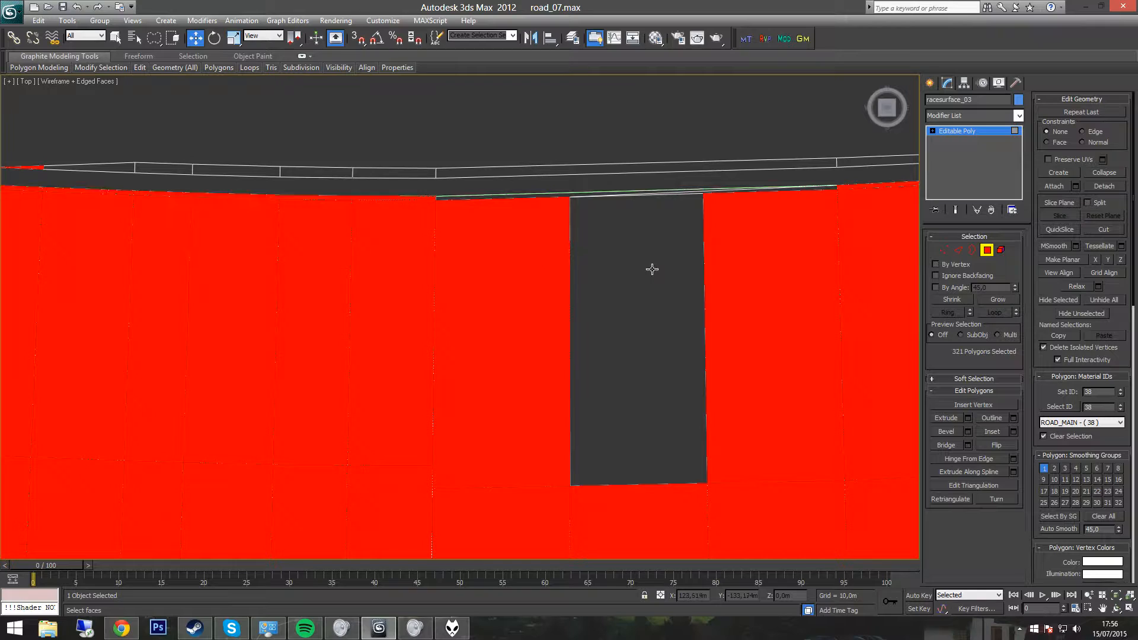
ctrl+click(615, 214)
ctrl+click(606, 194)
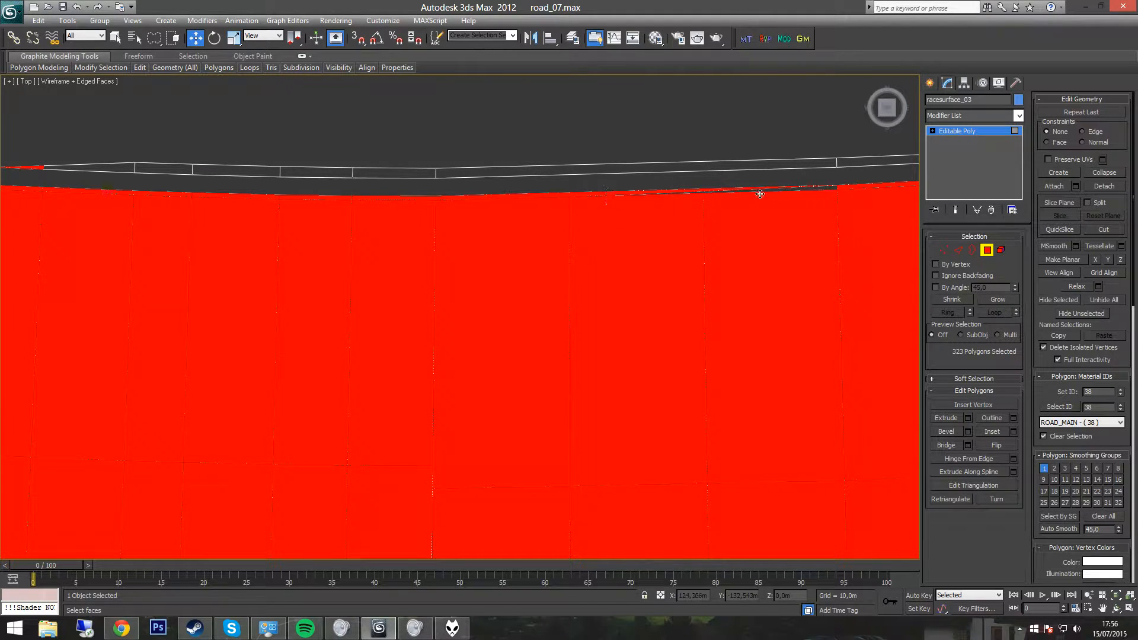
Delete the selected main road polygons of racesurface_03, keeping only the thin side strips.
scroll(642, 236, down, 3)
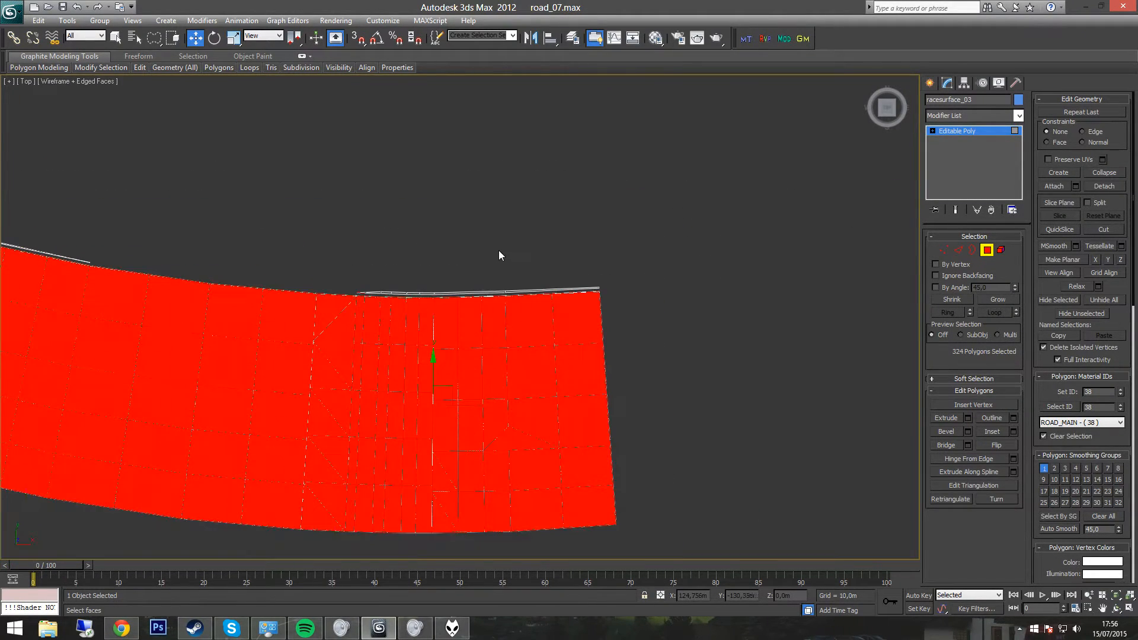
key(Delete)
middle_drag(103, 304, 500, 319)
middle_drag(152, 252, 559, 377)
scroll(522, 349, down, 3)
scroll(430, 306, up, 4)
Delete the stray end vertex of spline Shape_042 near the end of the short side strip.
click(986, 249)
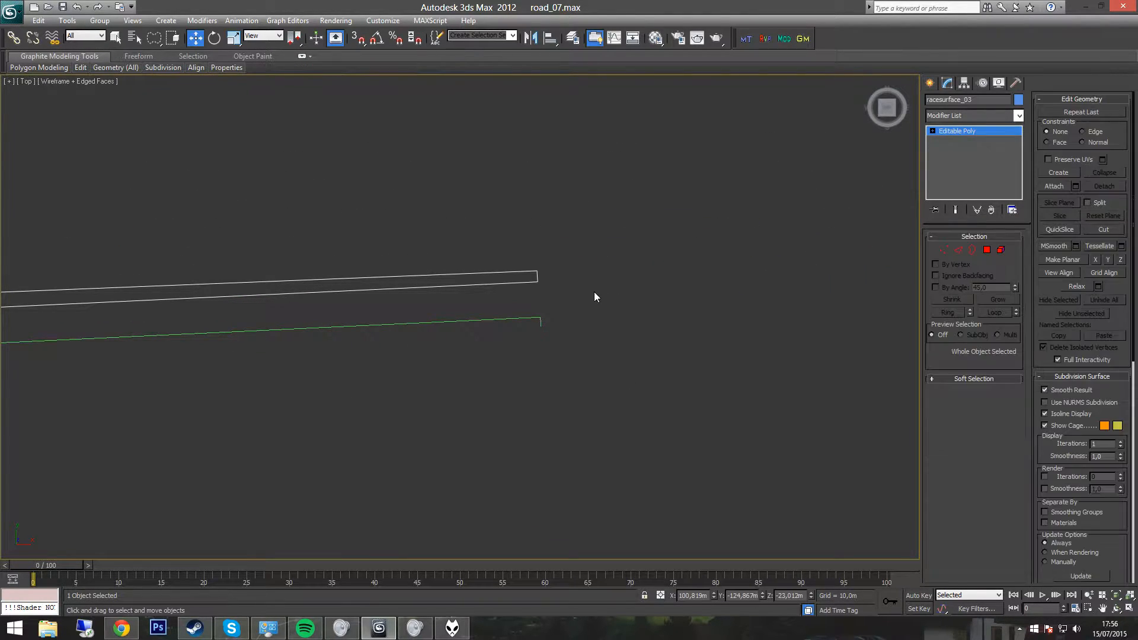
click(539, 320)
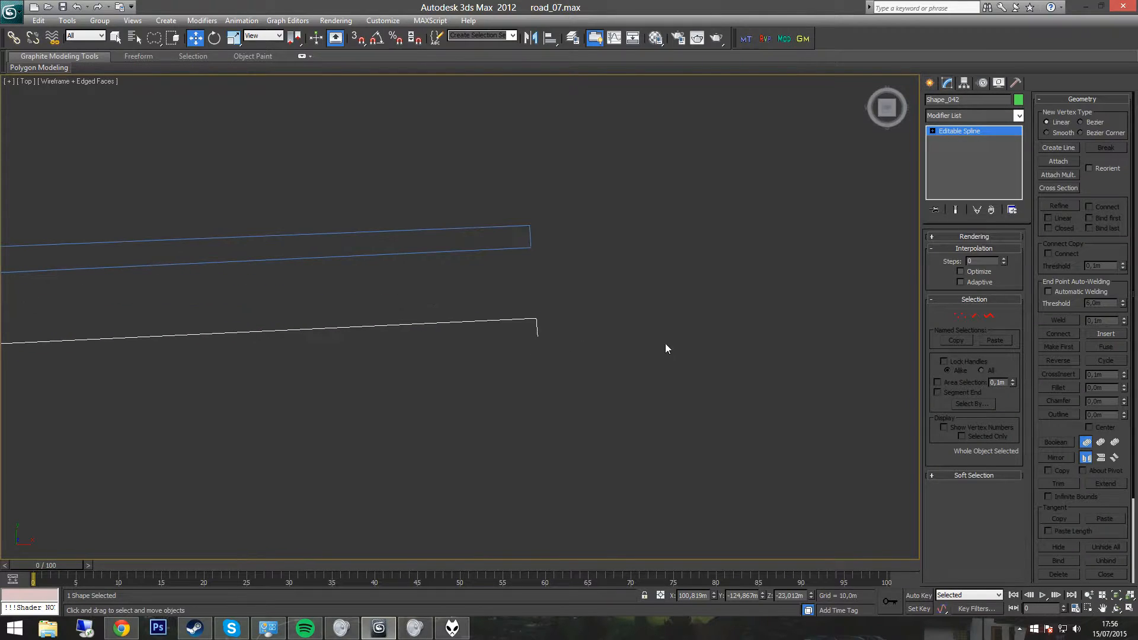
click(975, 315)
key(1)
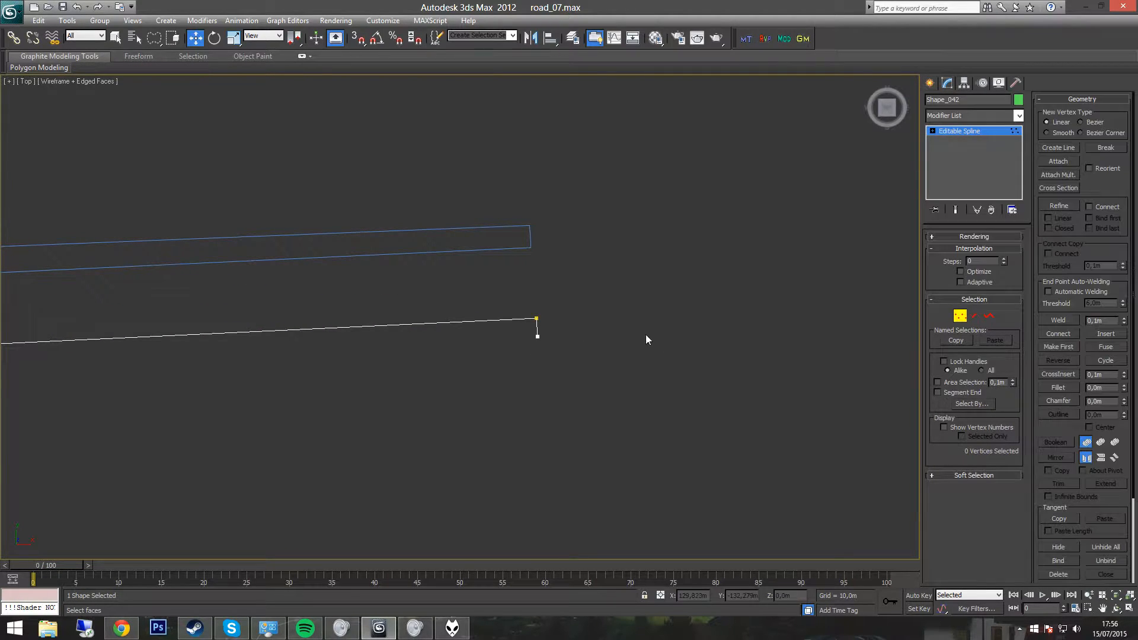
click(535, 338)
key(Delete)
Delete the stray corner vertex of spline Shape_042 at the end adjoining the remaining road mesh.
middle_drag(562, 415, 600, 171)
scroll(636, 361, down, 5)
middle_drag(245, 281, 760, 388)
middle_drag(265, 227, 817, 478)
scroll(536, 296, up, 6)
middle_drag(555, 271, 482, 394)
scroll(587, 286, up, 3)
middle_drag(586, 287, 480, 480)
scroll(530, 371, up, 5)
middle_drag(636, 336, 515, 379)
scroll(514, 379, up, 4)
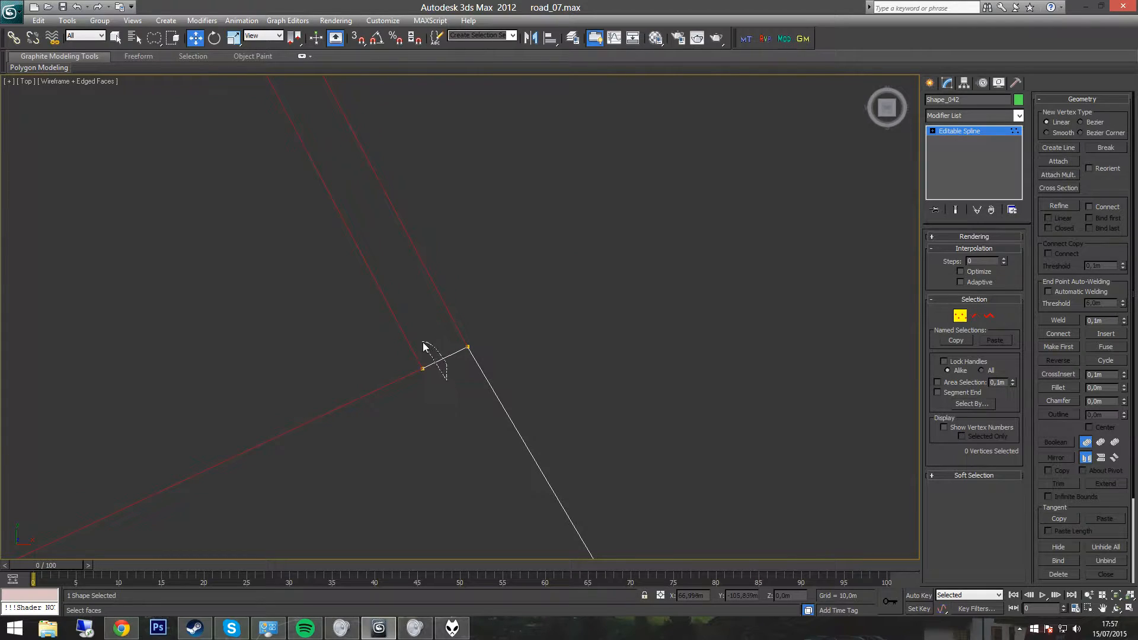
drag(399, 364, 414, 393)
key(Delete)
middle_drag(473, 401, 429, 348)
scroll(428, 361, down, 12)
middle_drag(467, 411, 446, 361)
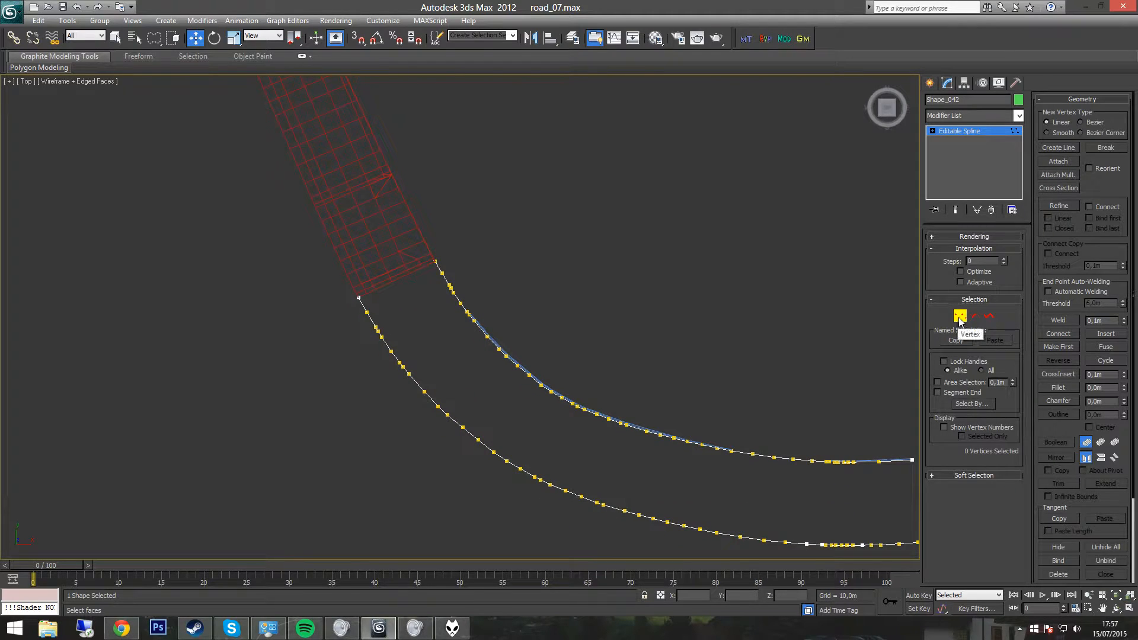
Weld all vertices of both road edge splines using a 0,05 m threshold.
middle_drag(756, 402, 563, 323)
middle_drag(682, 432, 654, 408)
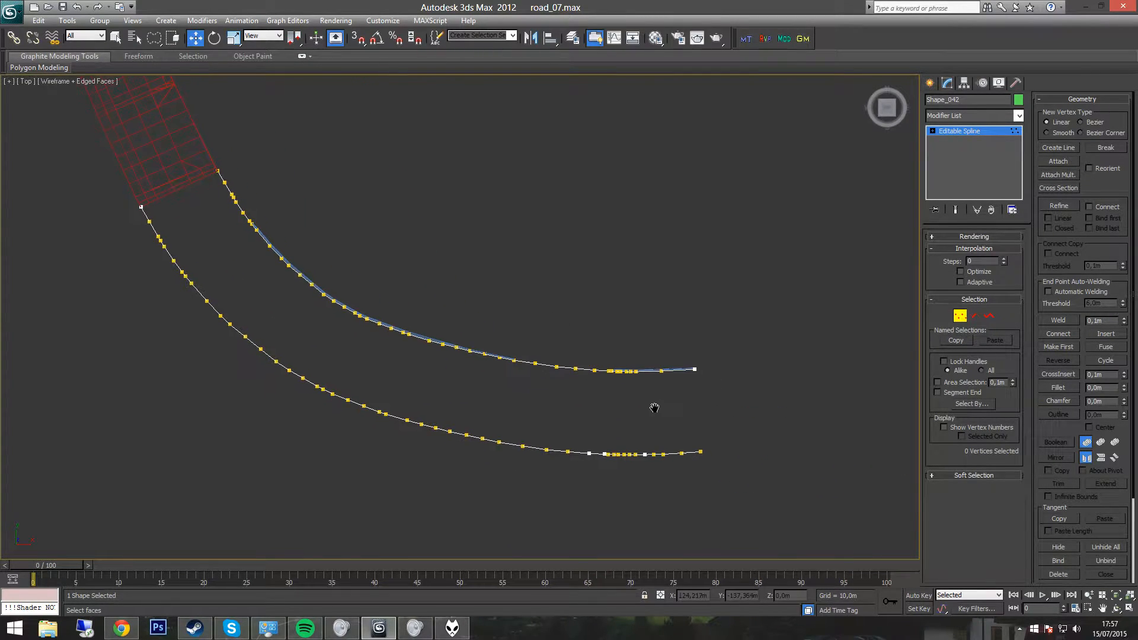
mouse_move(741, 467)
mouse_down()
mouse_move(536, 231)
mouse_move(104, 170)
mouse_move(386, 505)
mouse_move(662, 513)
mouse_up()
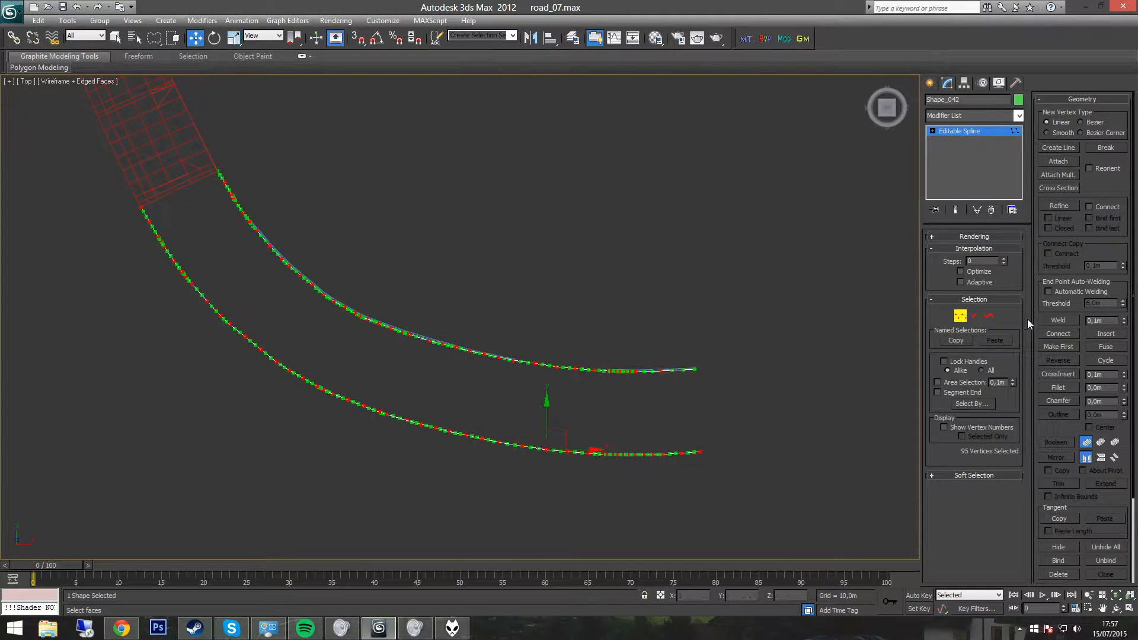
text(05)
click(1059, 319)
middle_drag(806, 376, 701, 357)
click(701, 357)
middle_drag(776, 362, 657, 347)
Show the vertex numbers on the road edge splines of Shape_042.
scroll(630, 351, up, 2)
middle_drag(558, 378, 589, 315)
scroll(588, 296, up, 2)
middle_drag(612, 245, 566, 336)
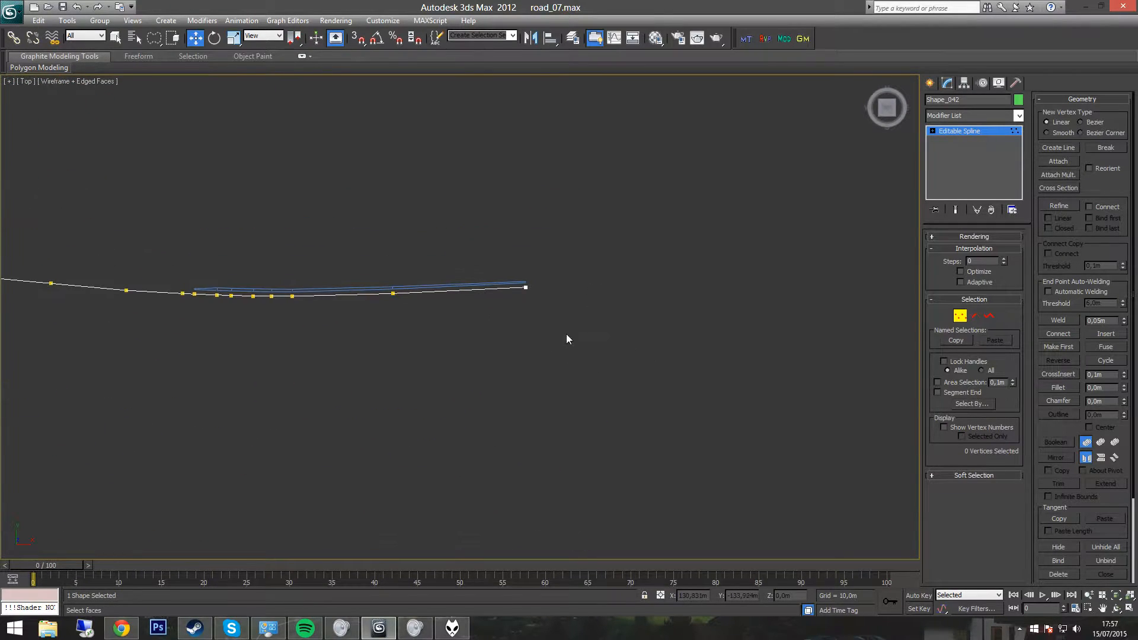
click(943, 427)
middle_drag(651, 363, 513, 366)
scroll(783, 421, up, 4)
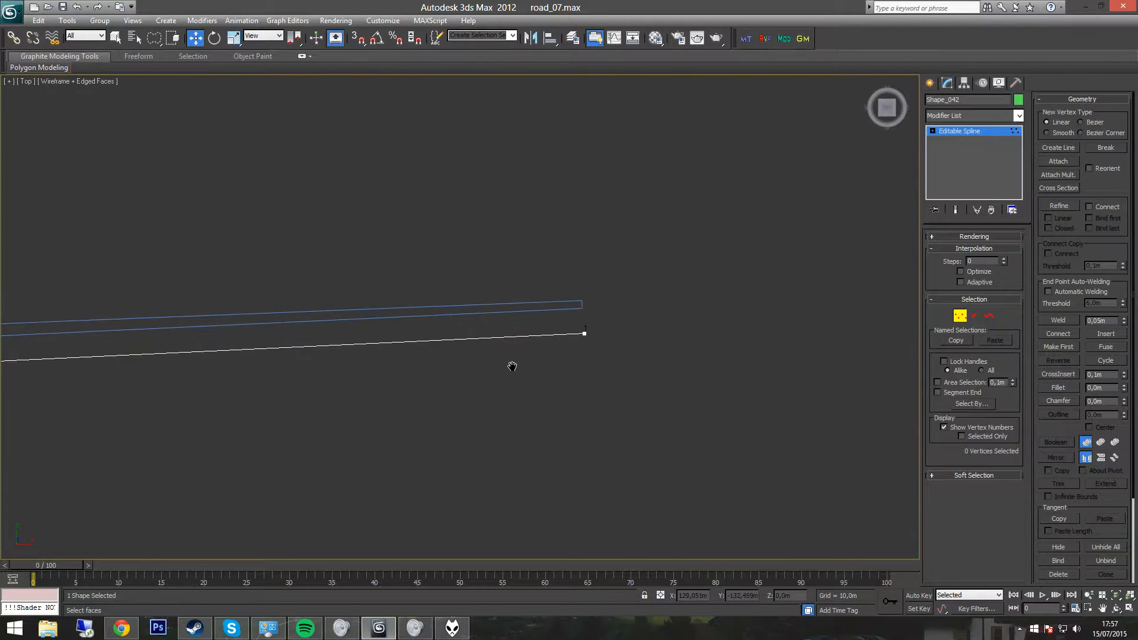
scroll(628, 403, down, 6)
middle_drag(604, 433, 618, 280)
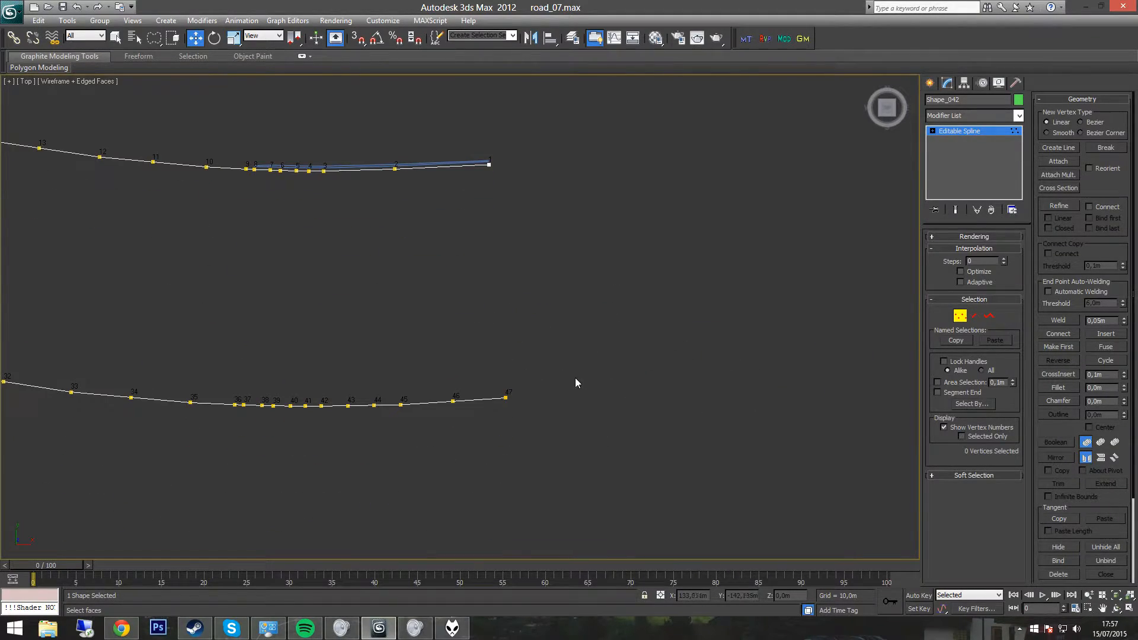
Make the end vertex at the free road end the first vertex of the outer edge spline.
click(507, 400)
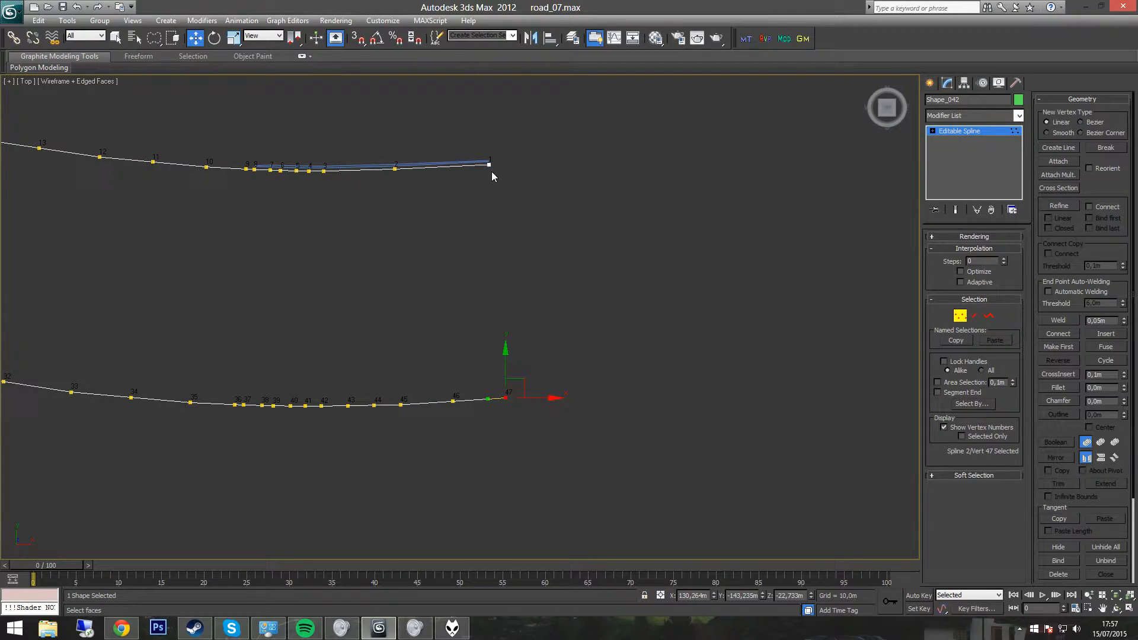
click(1058, 347)
middle_drag(598, 344, 609, 350)
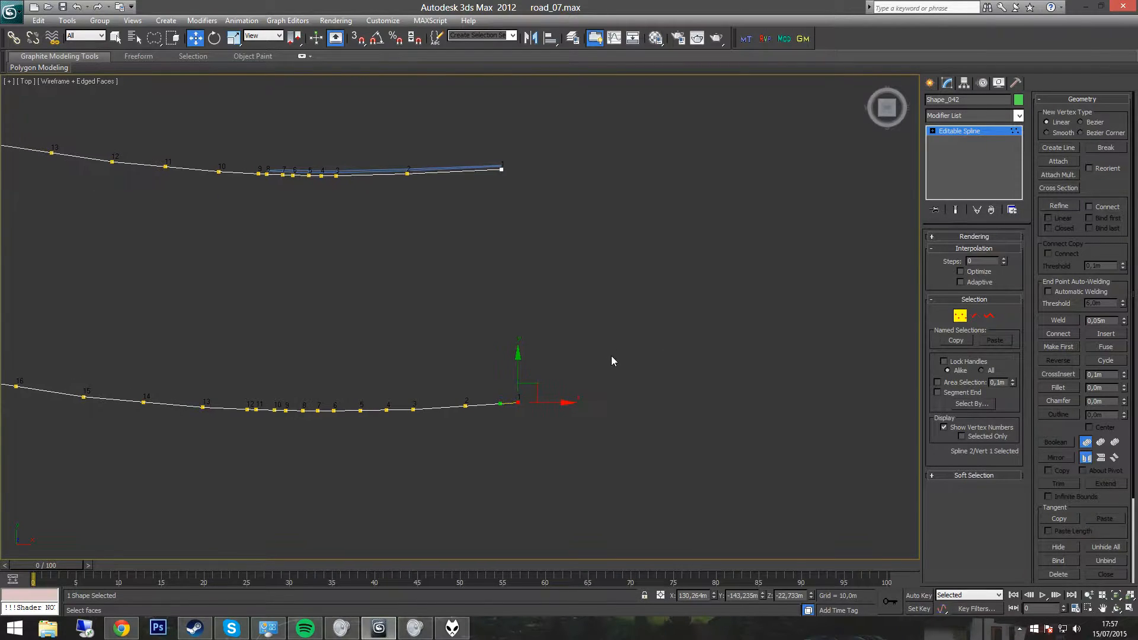
Make the end vertices adjoining the remaining road mesh the first vertex of both edge splines.
scroll(464, 328, down, 6)
middle_drag(464, 328, 881, 514)
scroll(382, 255, up, 6)
middle_drag(435, 343, 557, 302)
scroll(488, 353, up, 4)
middle_drag(614, 340, 560, 360)
middle_drag(422, 376, 454, 361)
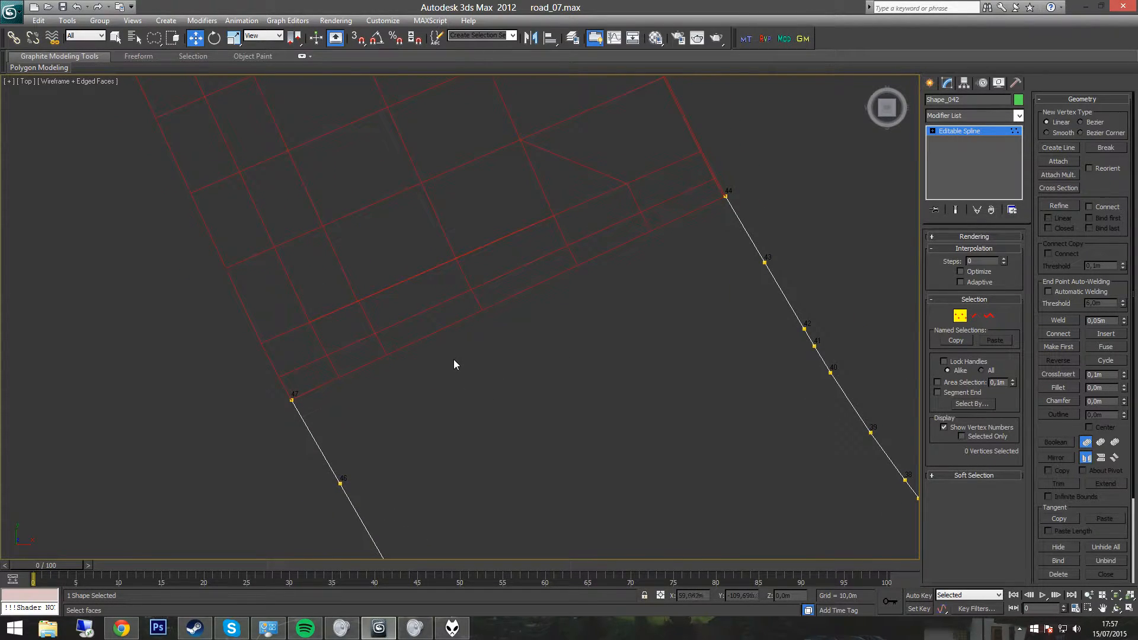
middle_drag(635, 360, 614, 360)
scroll(554, 316, down, 4)
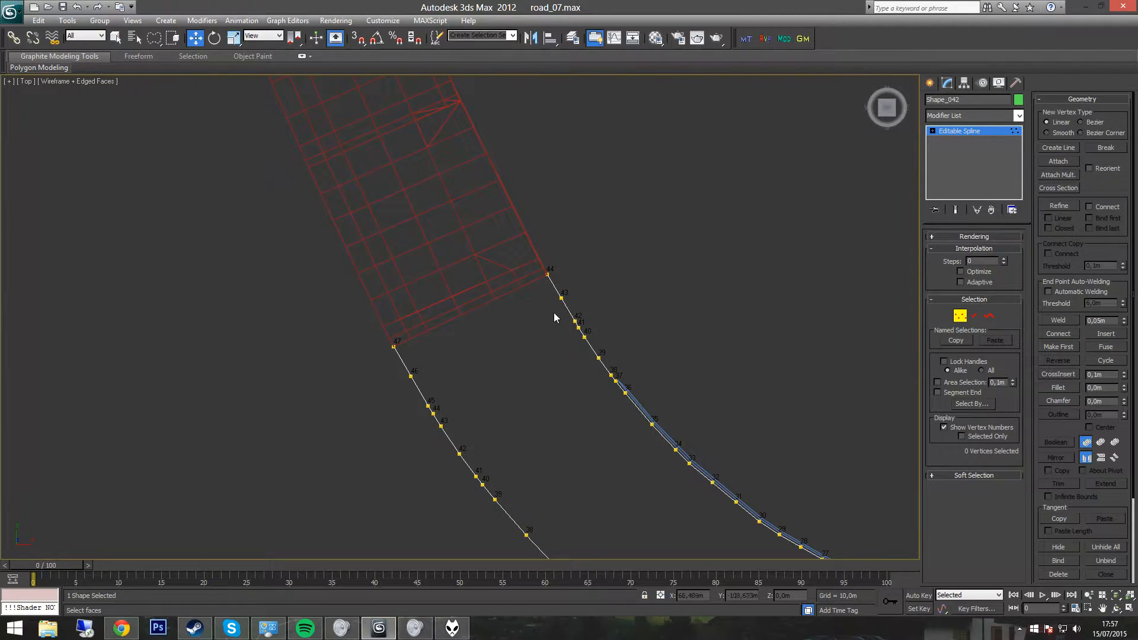
click(550, 276)
middle_drag(513, 328, 520, 398)
scroll(520, 398, up, 3)
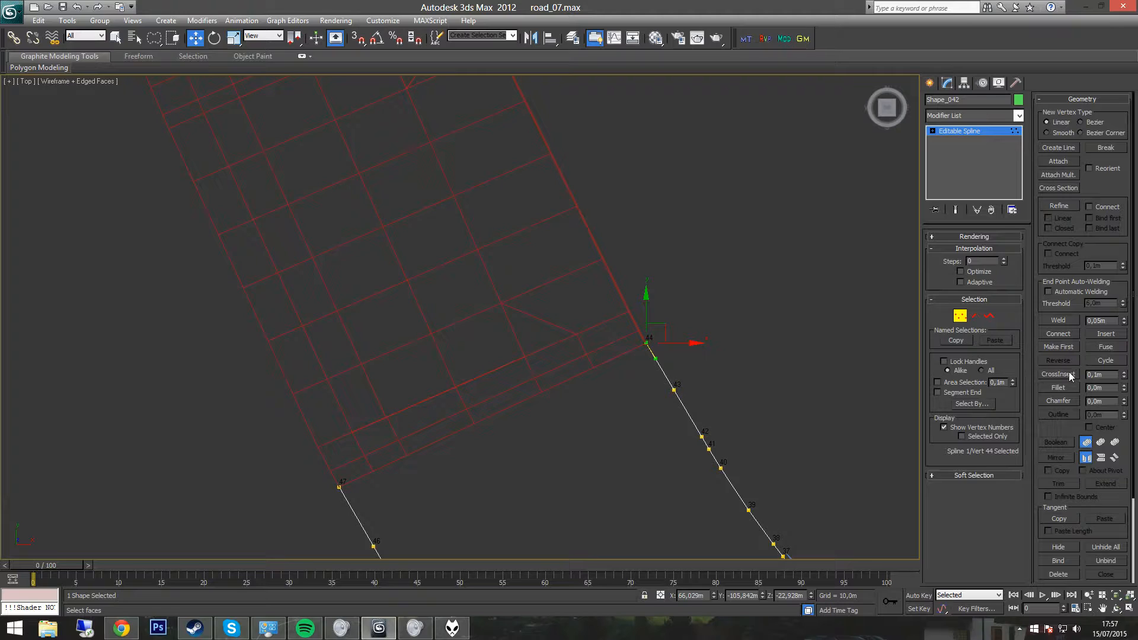
click(1058, 347)
click(340, 488)
click(1058, 347)
middle_drag(818, 368, 614, 267)
click(595, 302)
Apply the CrossSection modifier to Shape_042 to connect the two road edge splines.
scroll(670, 377, down, 5)
scroll(671, 377, down, 2)
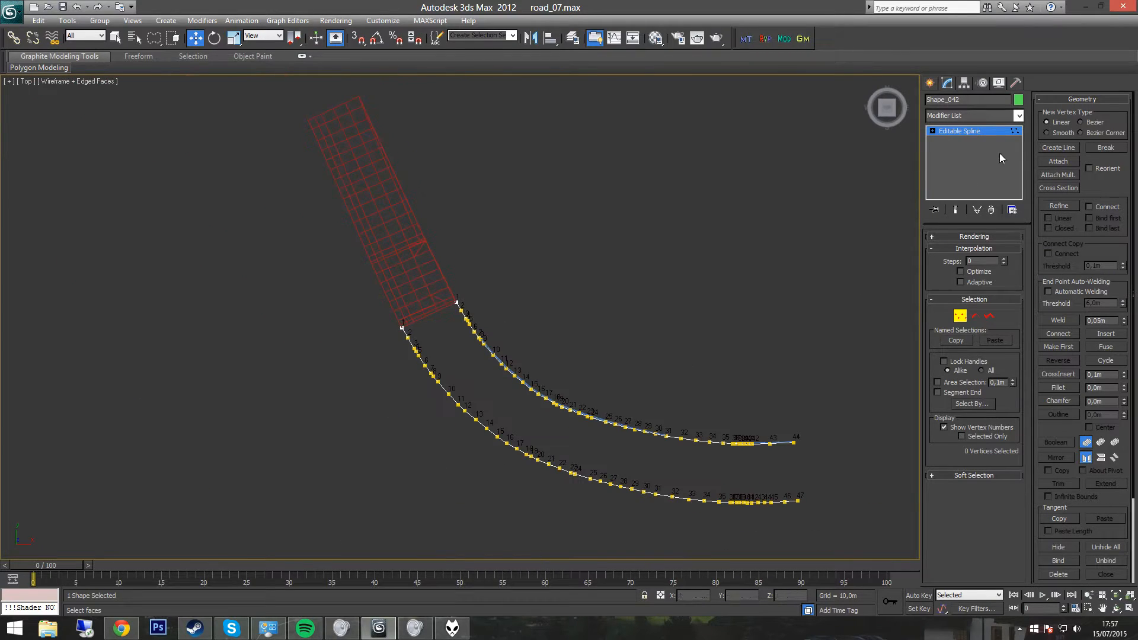
click(1018, 116)
drag(1021, 159, 967, 298)
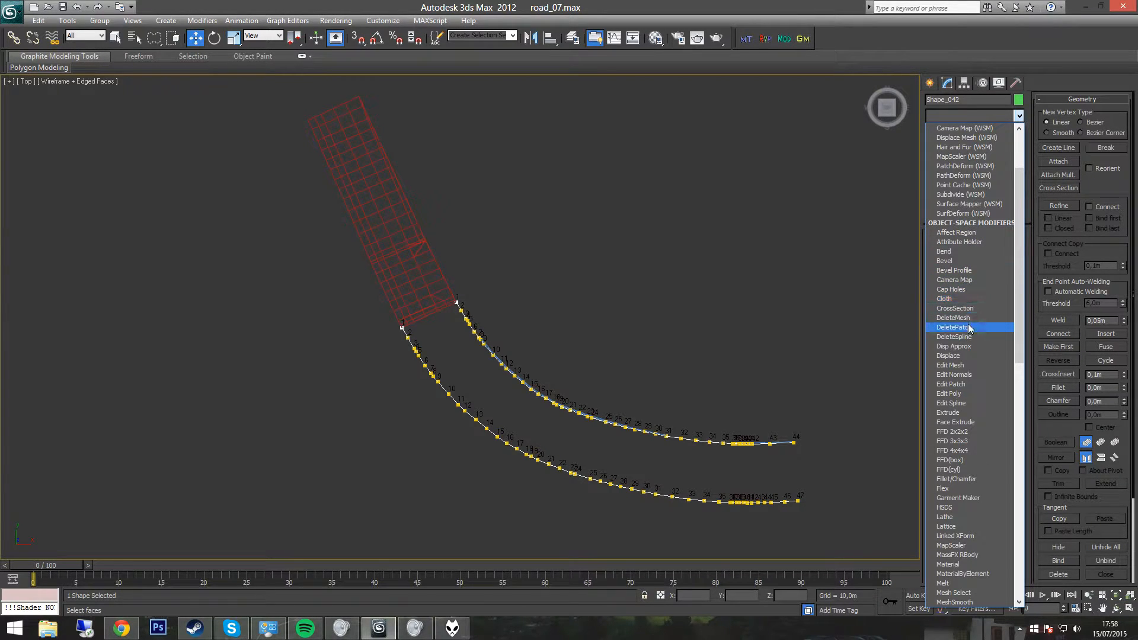
click(955, 308)
Break the inner edge spline near its free end at two points in the second-last segment and one point in the last segment.
middle_drag(748, 409, 676, 306)
middle_drag(709, 371, 559, 242)
scroll(740, 270, up, 5)
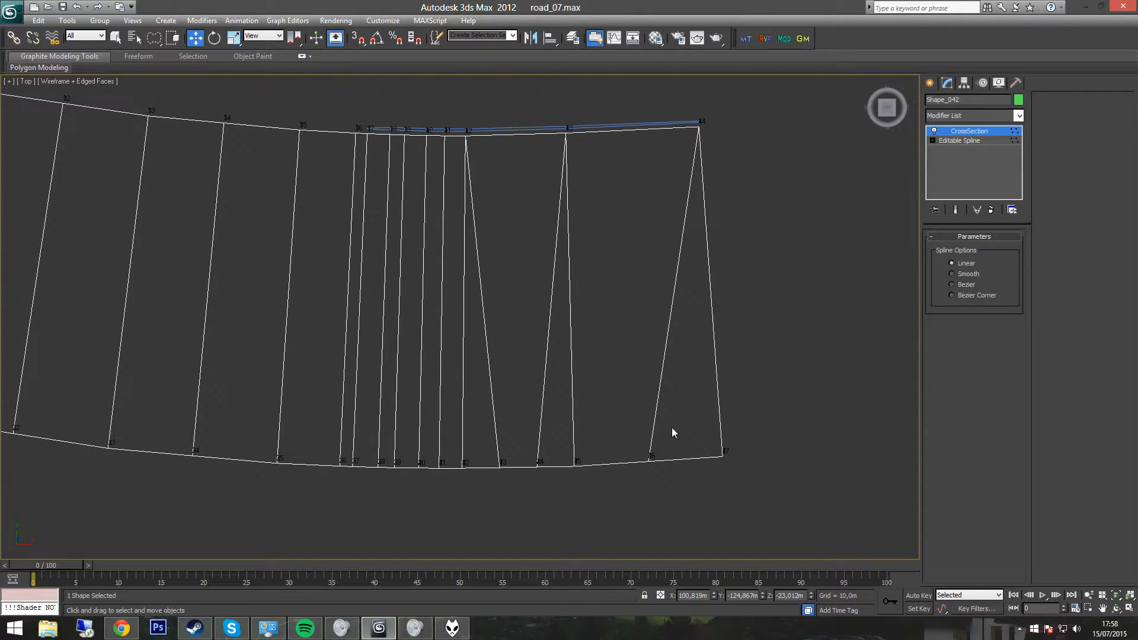
middle_drag(684, 196, 741, 325)
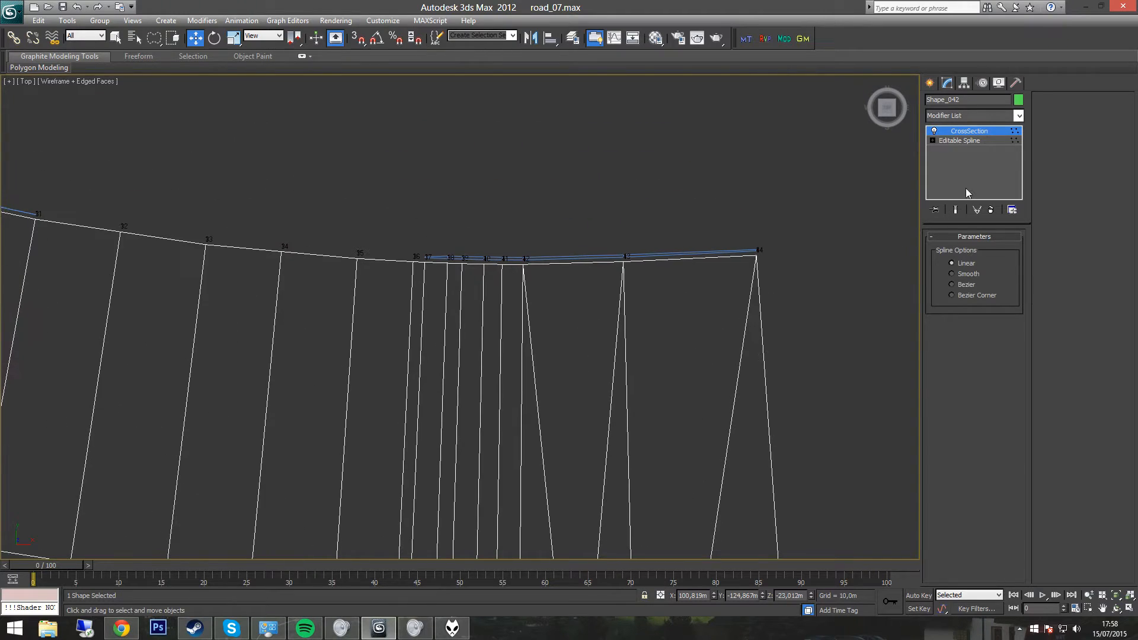
click(986, 140)
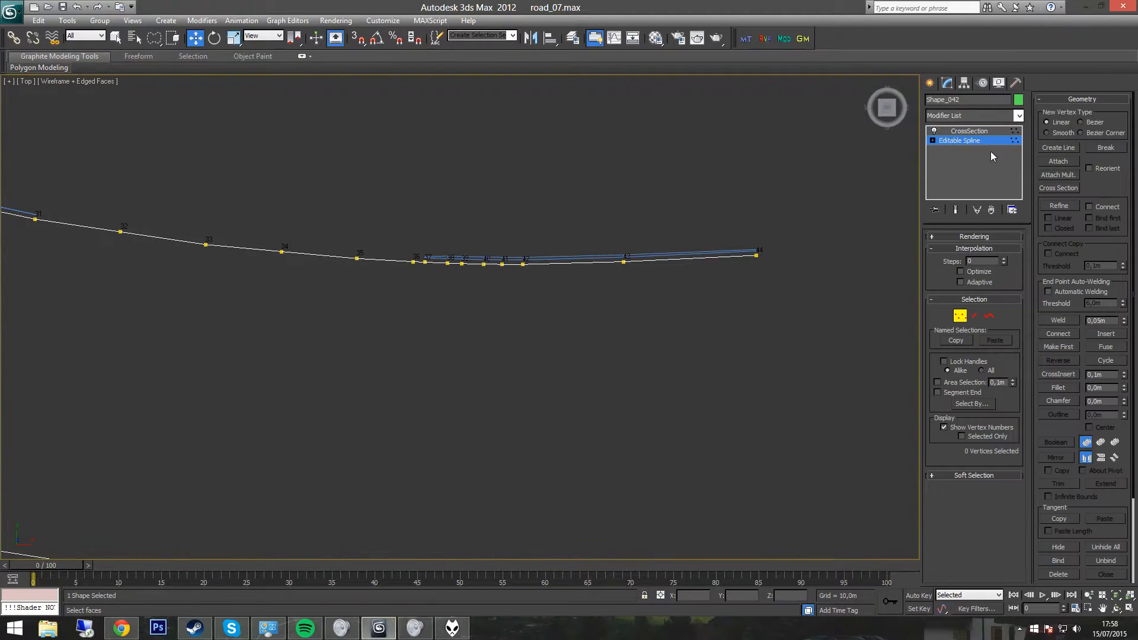
click(974, 315)
click(1113, 150)
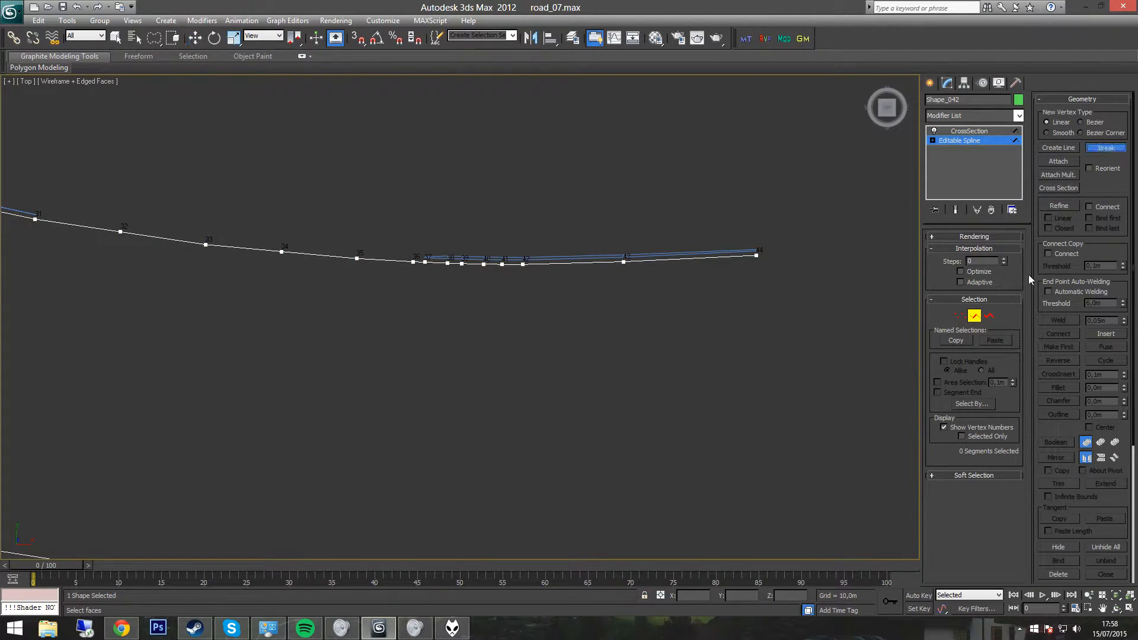
click(555, 263)
click(691, 258)
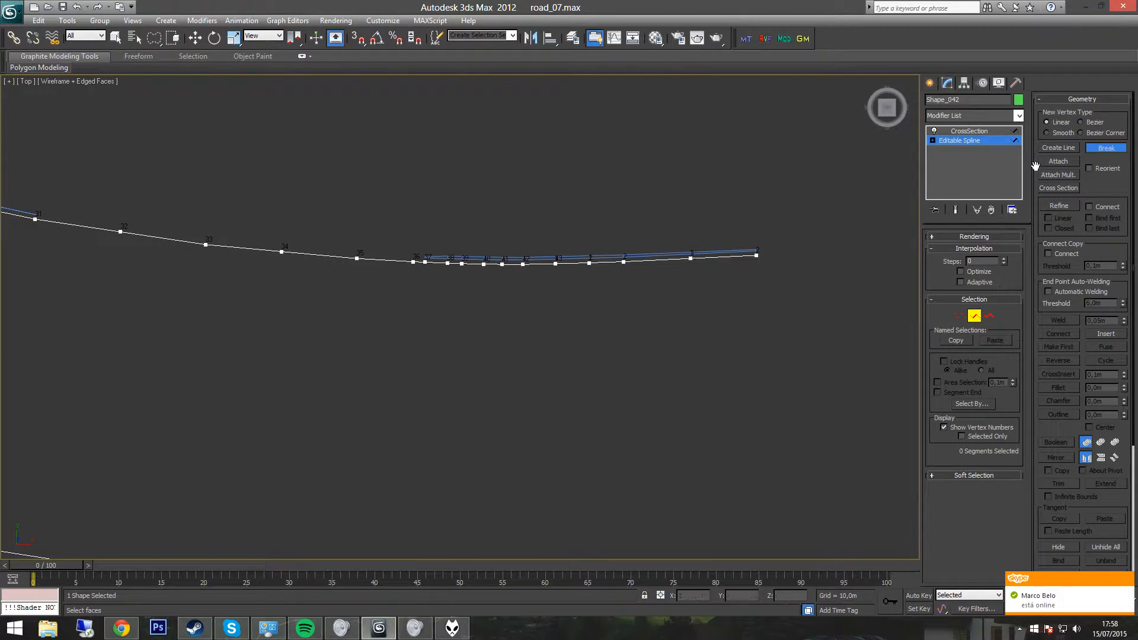
click(1105, 147)
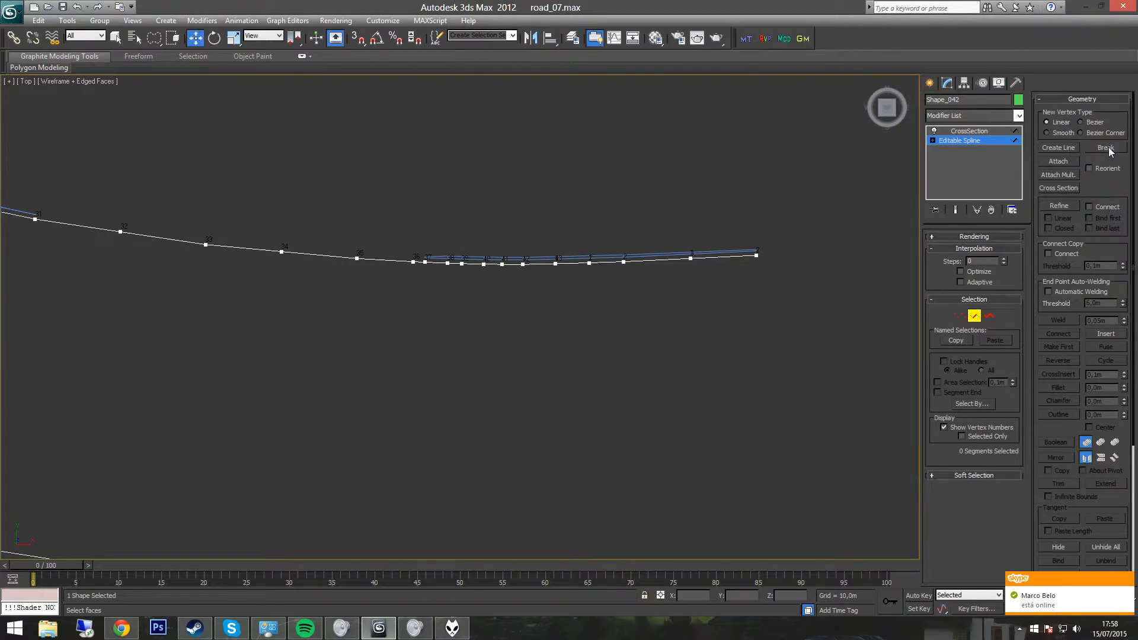
Weld the three broken points near the inner spline's free end back together.
click(960, 315)
drag(727, 290, 691, 279)
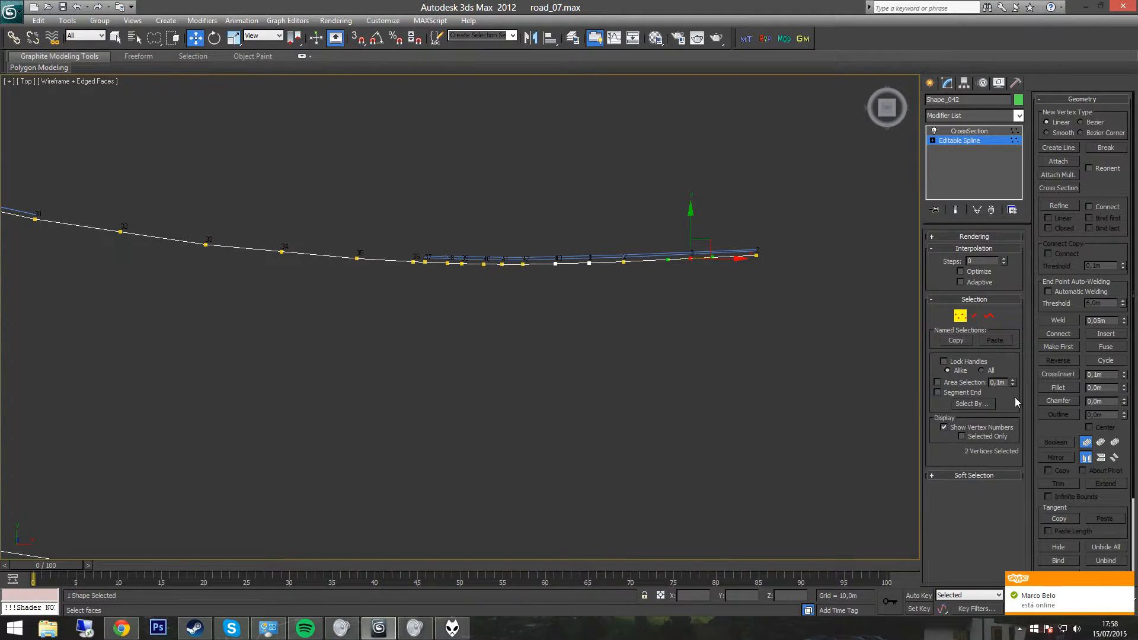
middle_drag(801, 358, 724, 345)
scroll(735, 344, up, 3)
middle_drag(797, 335, 684, 384)
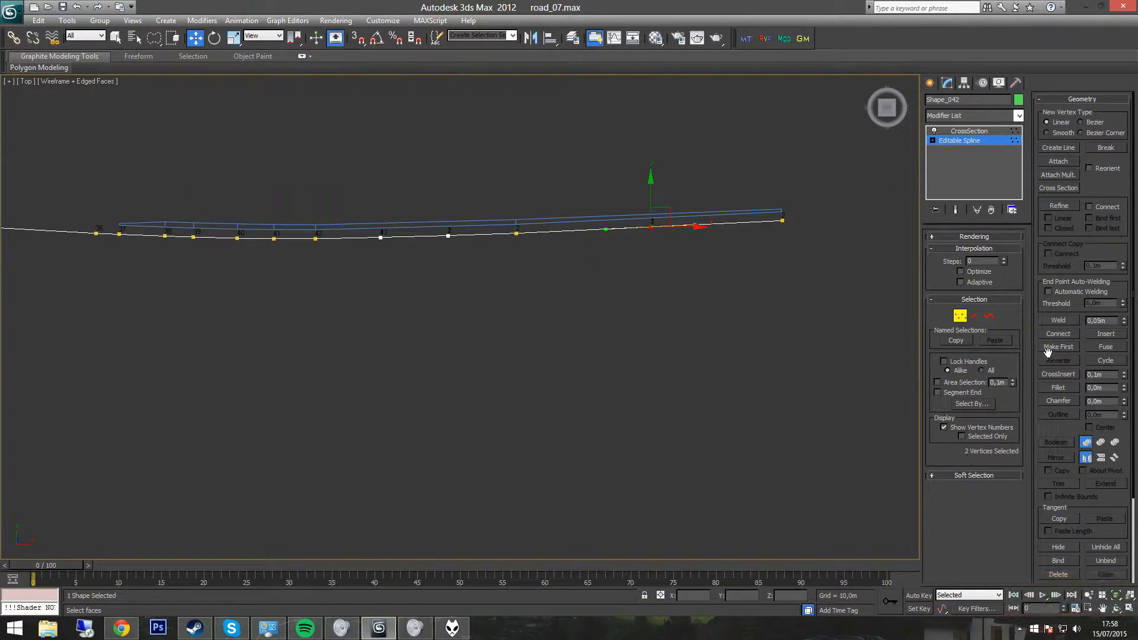
click(1058, 321)
middle_drag(641, 302, 717, 353)
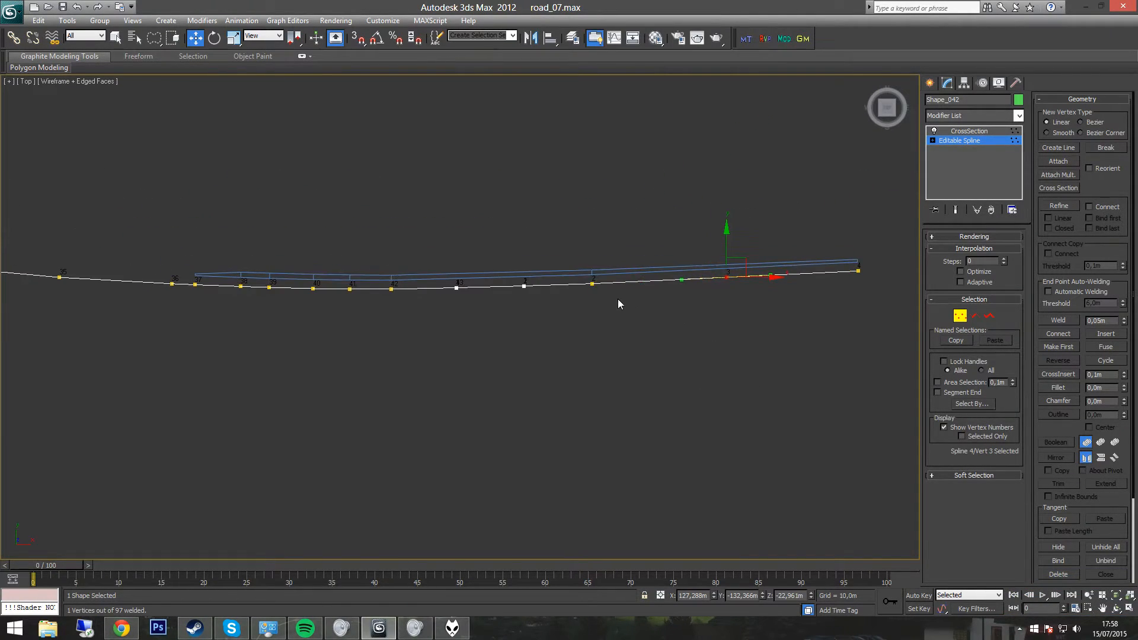
click(592, 284)
drag(510, 290, 453, 306)
click(1057, 321)
click(1069, 321)
middle_drag(665, 382, 678, 383)
scroll(681, 385, down, 3)
scroll(610, 333, down, 2)
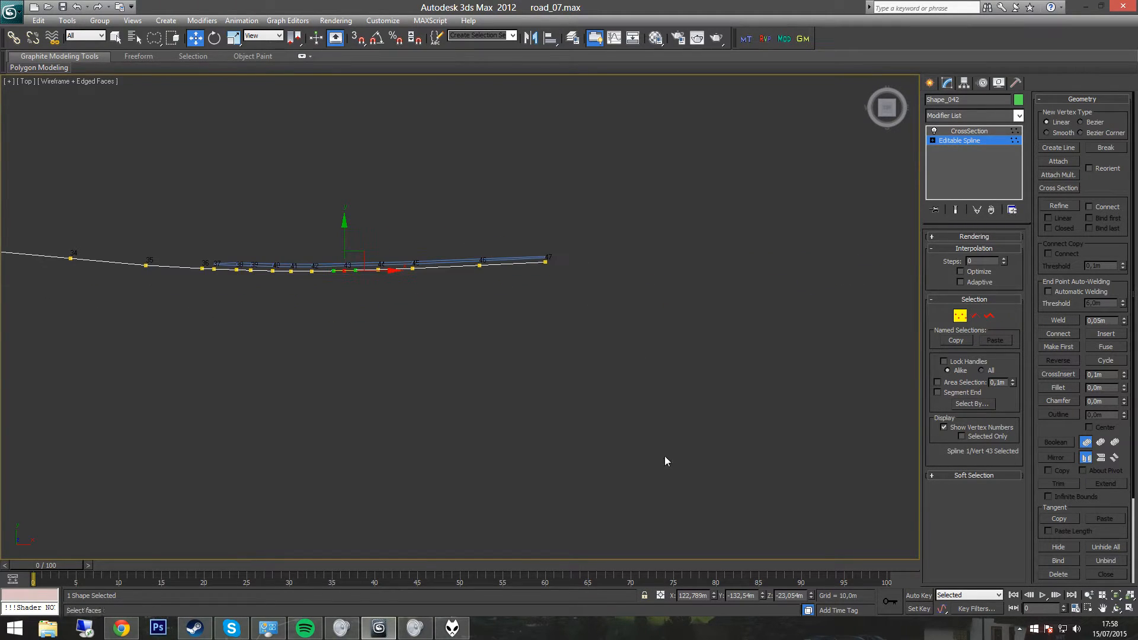
Return to the CrossSection modifier and examine how the cross lines pair up toward the free road end.
middle_drag(665, 459, 645, 333)
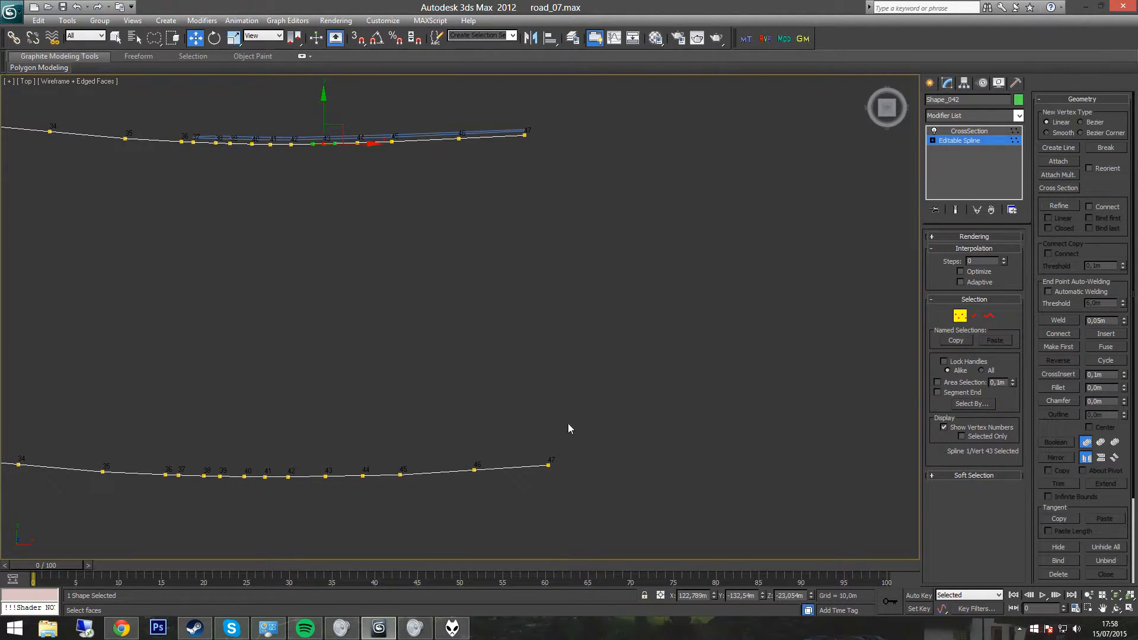
middle_drag(674, 358, 726, 409)
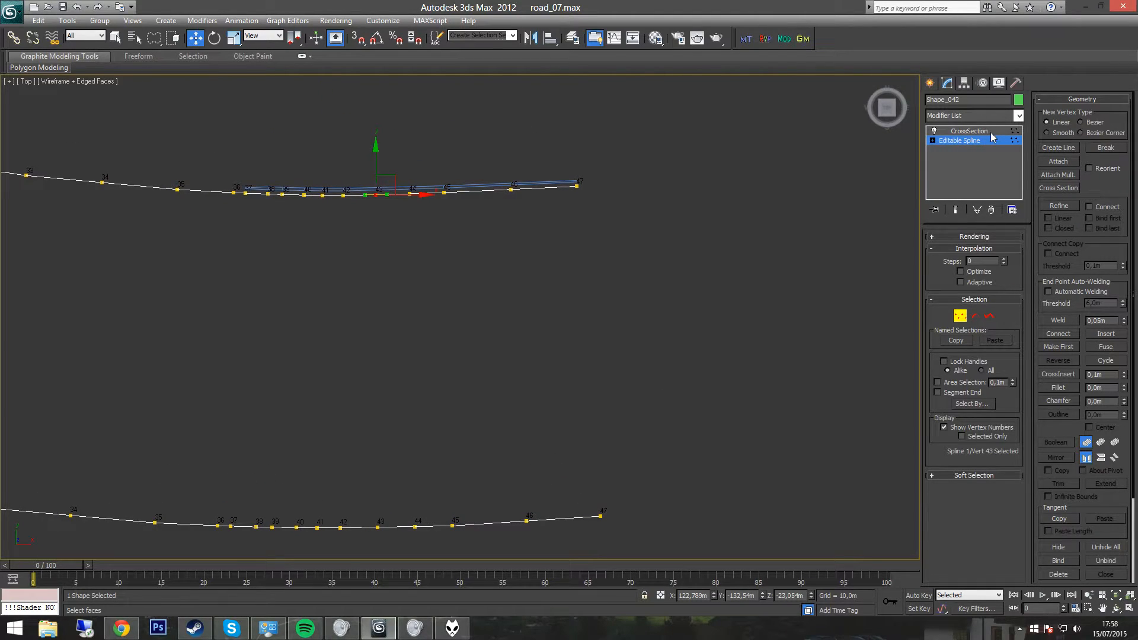
click(994, 131)
scroll(678, 358, down, 5)
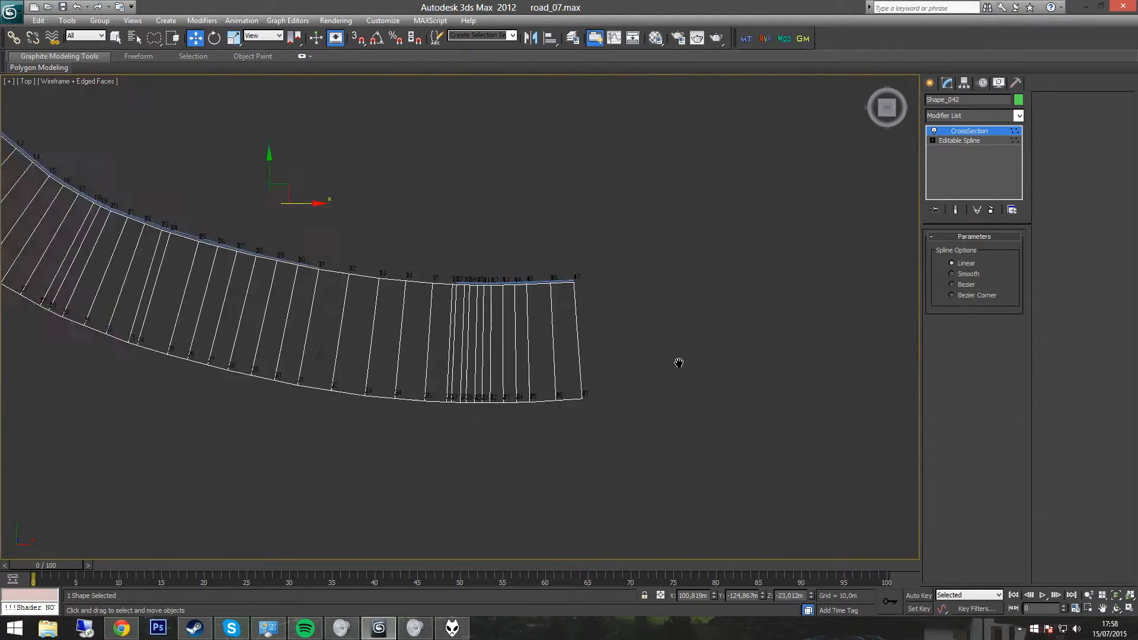
scroll(598, 349, up, 4)
middle_drag(513, 345, 520, 349)
middle_drag(788, 445, 464, 260)
middle_drag(745, 347, 499, 320)
scroll(664, 338, up, 4)
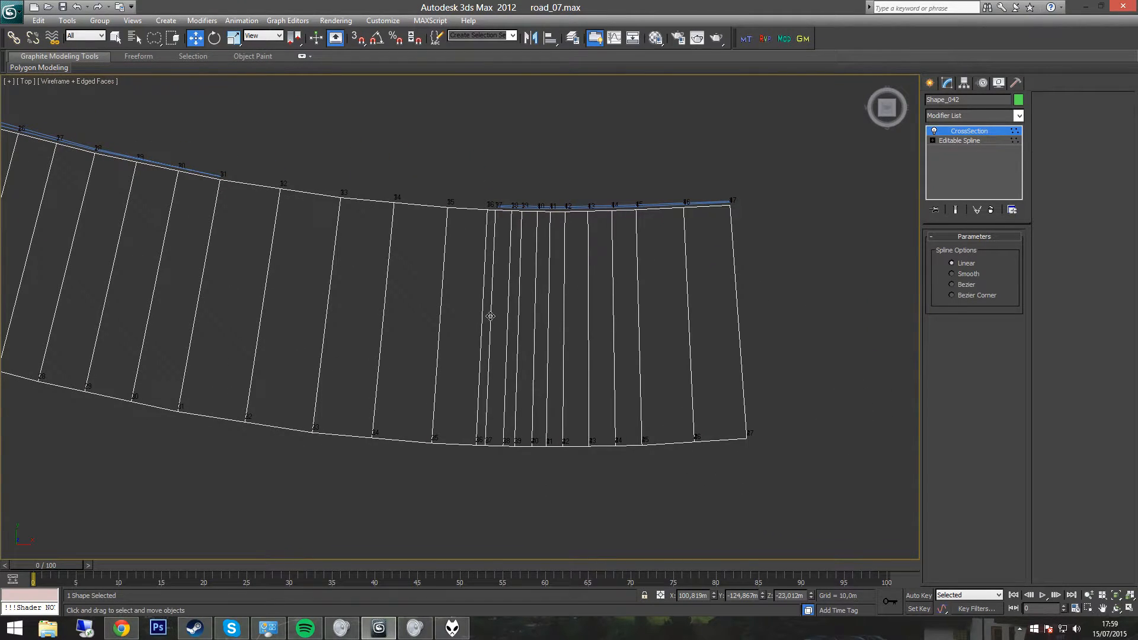
middle_drag(560, 320, 589, 368)
scroll(548, 330, up, 5)
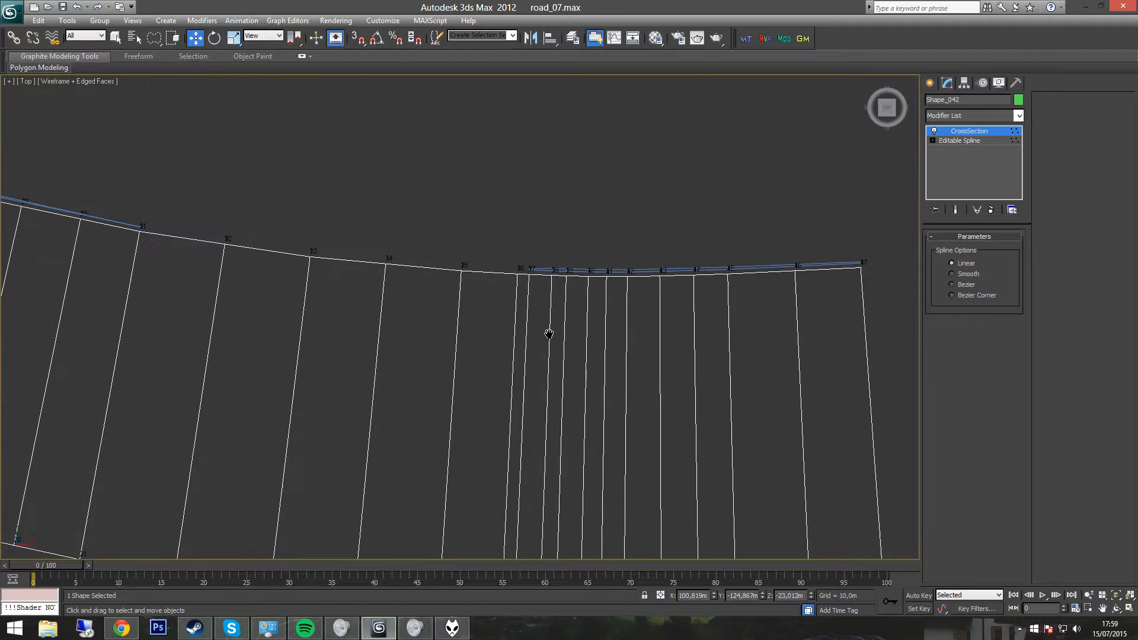
middle_drag(581, 274, 576, 317)
Select the outer border of the adjoining racesurface_04 road mesh.
scroll(615, 324, down, 7)
middle_drag(260, 254, 731, 371)
middle_drag(445, 290, 551, 382)
scroll(552, 382, up, 2)
middle_drag(535, 275, 575, 418)
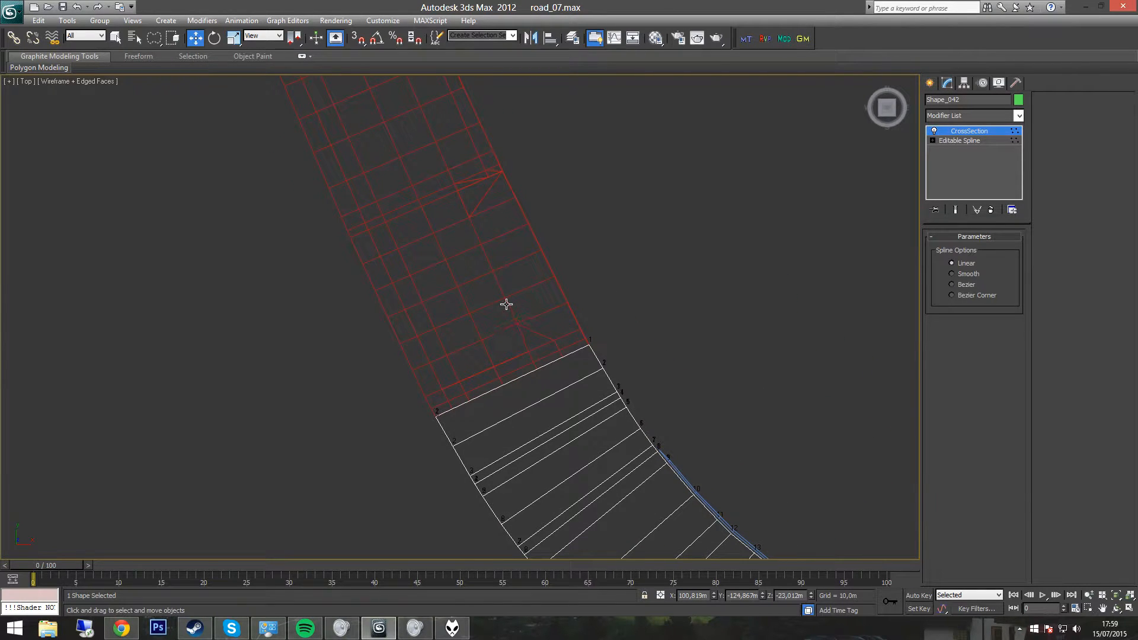
click(507, 304)
click(971, 250)
click(573, 360)
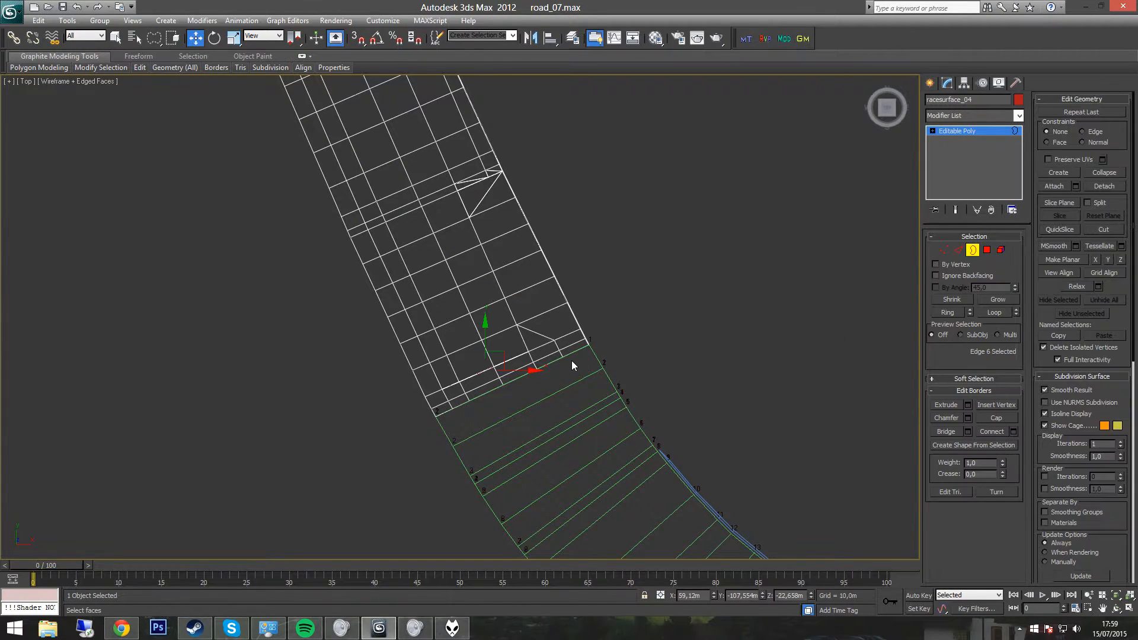
scroll(574, 360, up, 5)
click(612, 370)
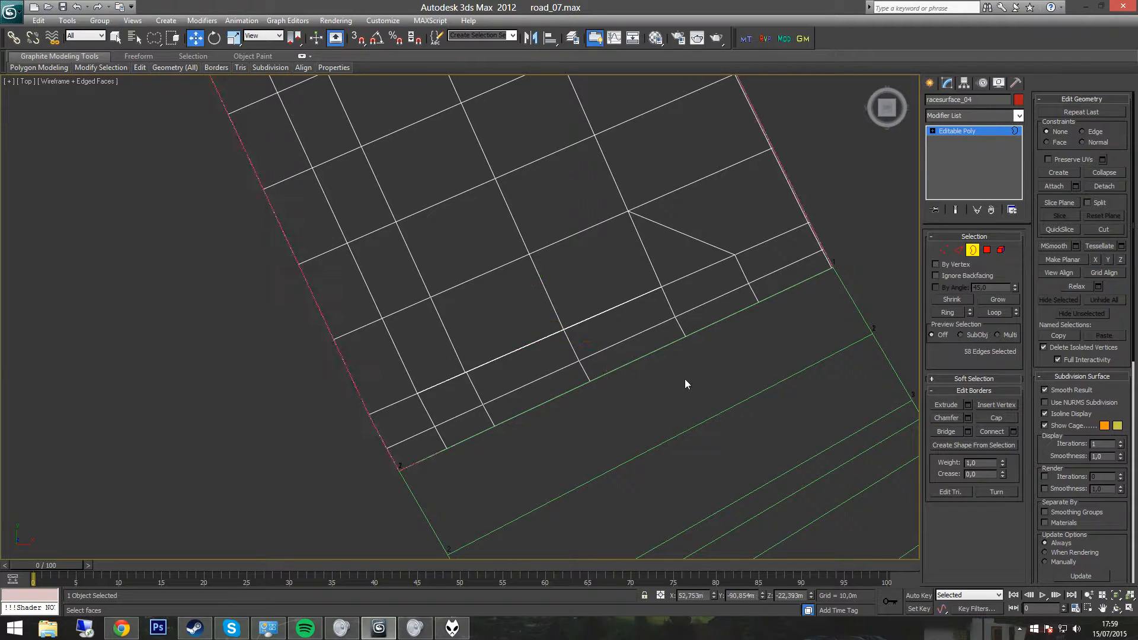
Convert to edge selection and deselect the edges across the racesurface_04 end that meets the rebuilt curve.
scroll(684, 379, down, 4)
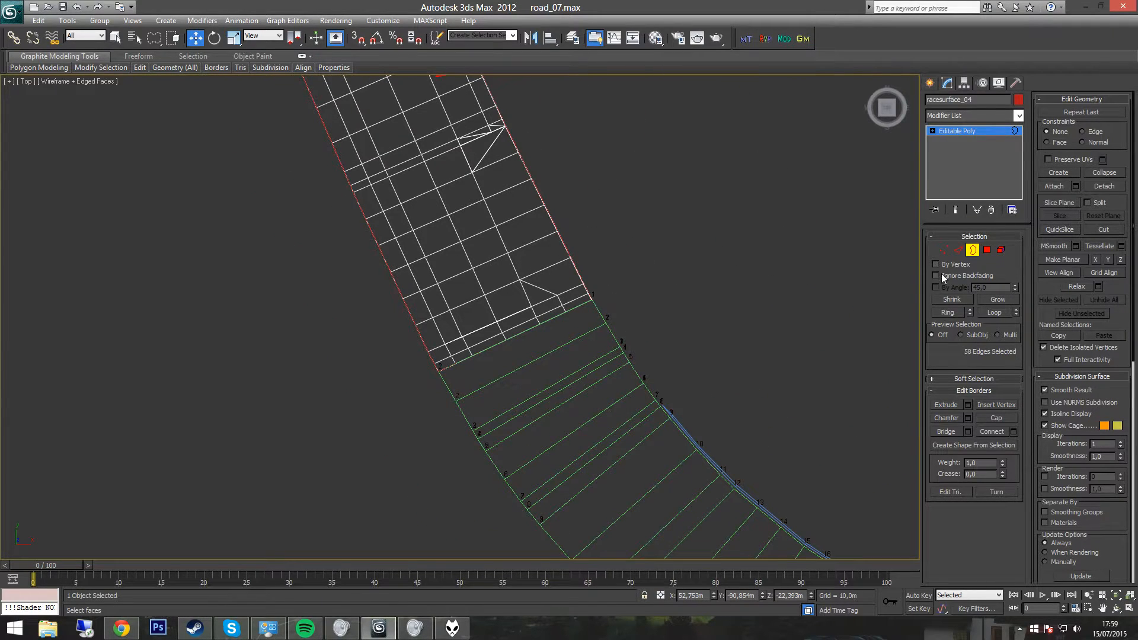
click(959, 250)
mouse_move(585, 320)
alt+mouse_down()
mouse_move(468, 337)
mouse_move(443, 363)
mouse_move(449, 376)
alt+mouse_up()
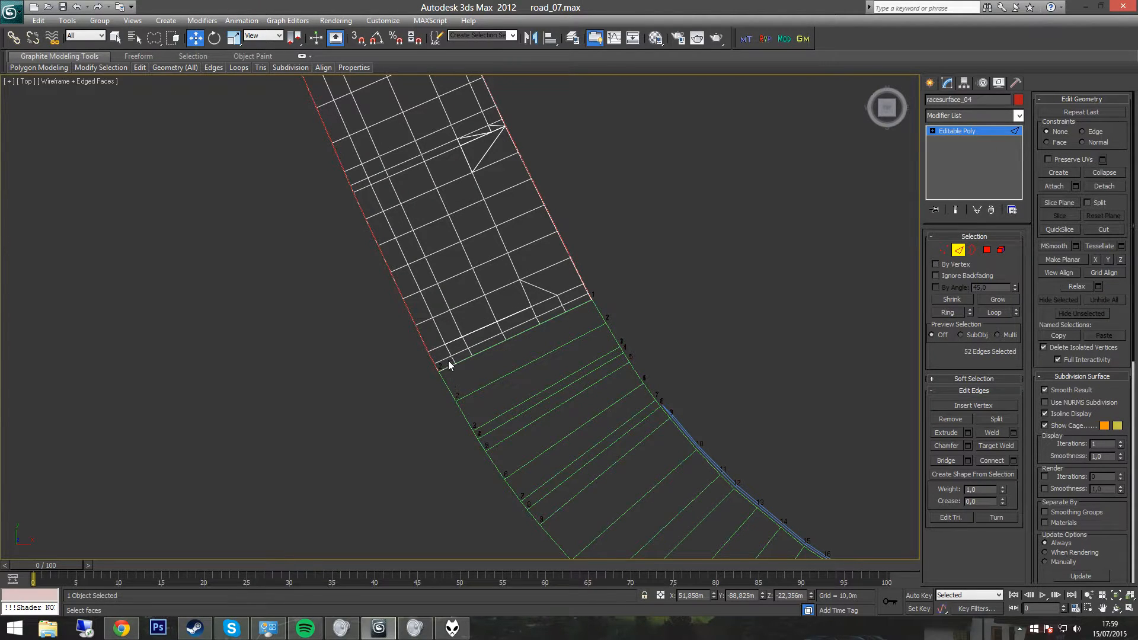
middle_drag(650, 301, 564, 323)
scroll(564, 323, up, 8)
middle_drag(711, 381, 368, 307)
middle_drag(656, 378, 451, 360)
scroll(451, 360, up, 2)
alt+click(676, 302)
Deselect the border edges across the far end of racesurface_04, keeping only its two long side edges.
scroll(645, 308, down, 10)
middle_drag(377, 222, 546, 430)
middle_drag(475, 324, 642, 496)
middle_drag(513, 315, 556, 439)
scroll(593, 305, up, 3)
middle_drag(593, 304, 507, 367)
mouse_move(691, 269)
alt+mouse_down()
mouse_move(449, 283)
mouse_move(353, 396)
mouse_move(691, 364)
alt+mouse_up()
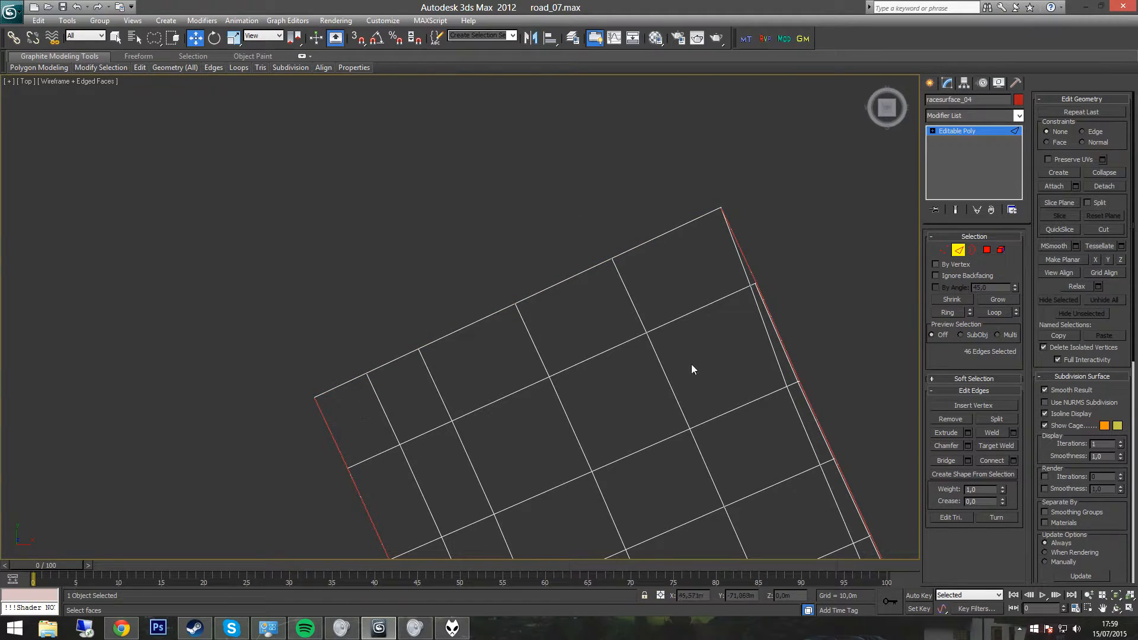
Create a smooth shape from the selected side edges of racesurface_04.
click(994, 474)
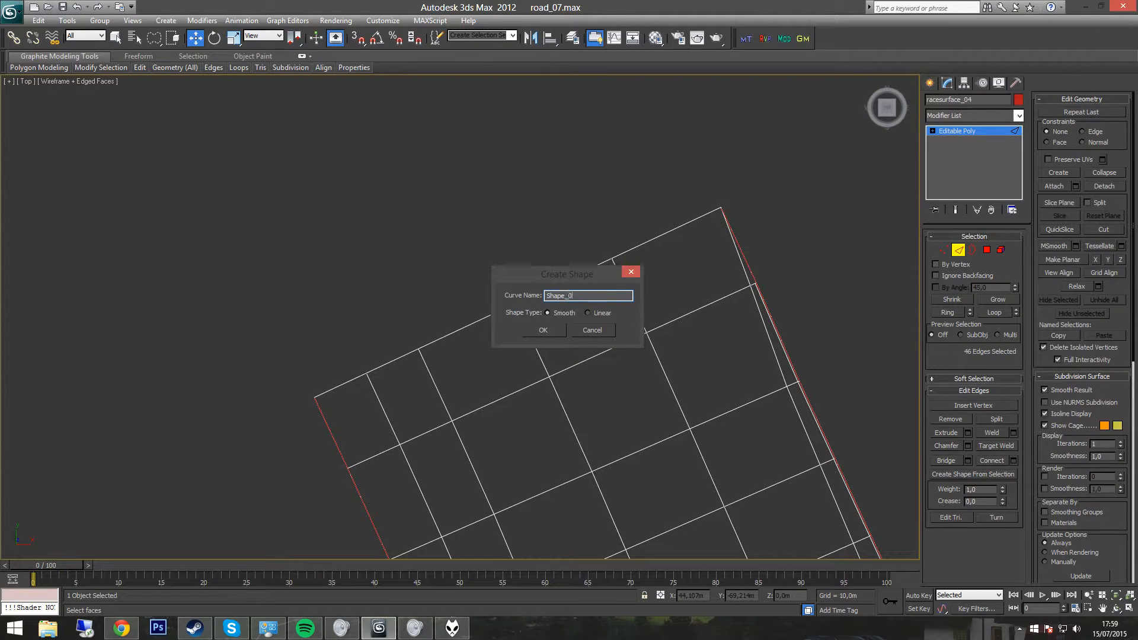
key(Return)
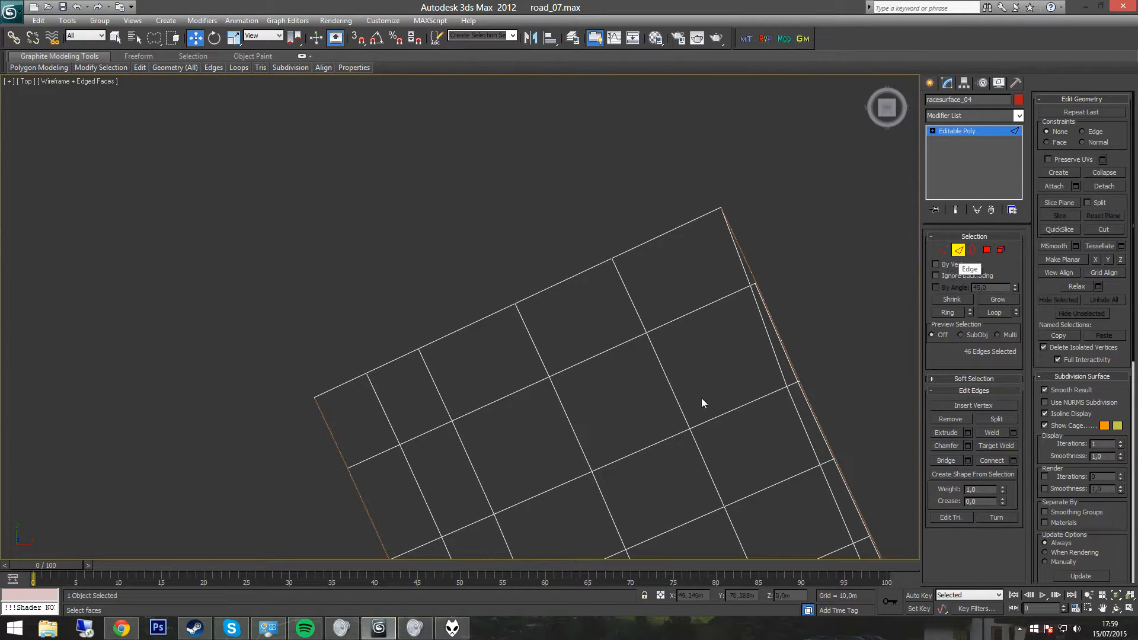
Close the foobar2000 player window.
right_click(452, 627)
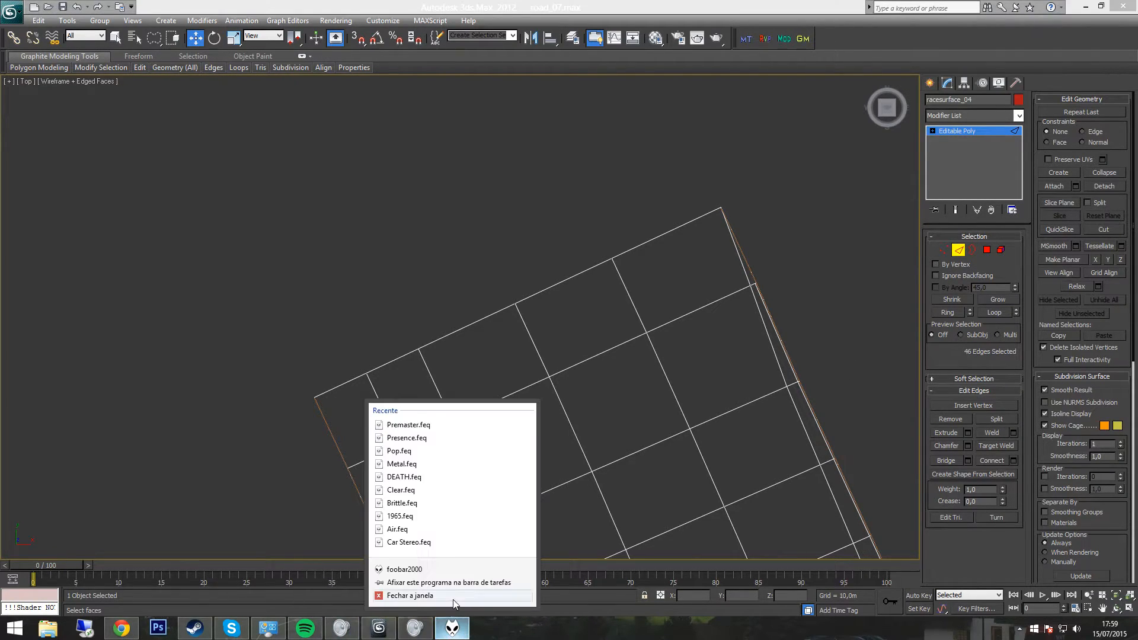
click(454, 594)
mouse_move(305, 627)
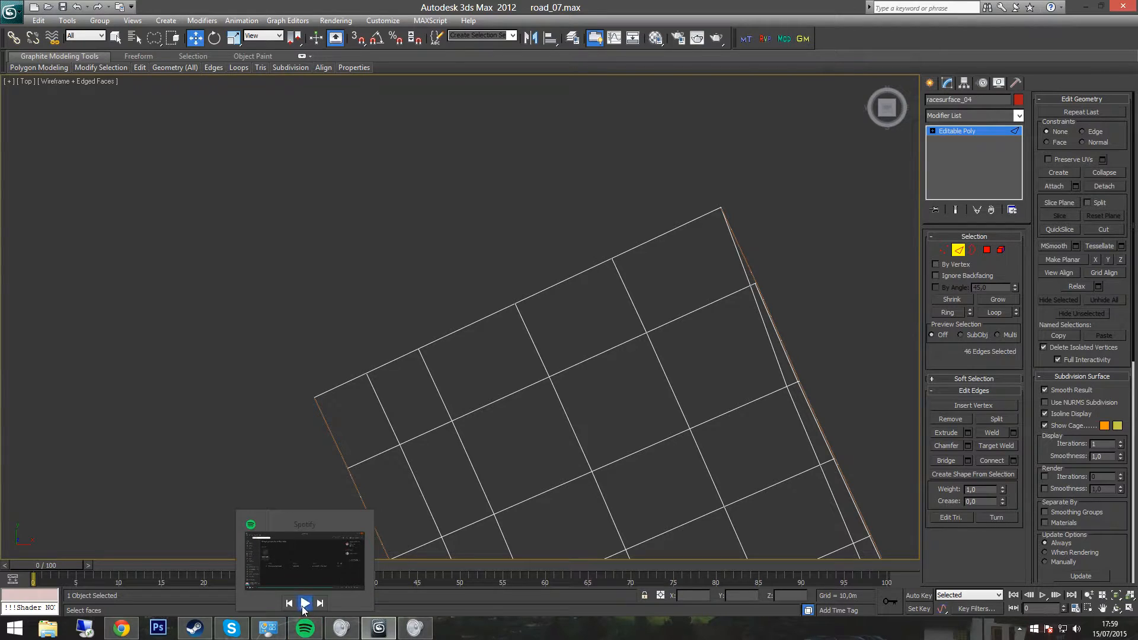
Leave edge editing and delete the original racesurface_04 mesh, keeping the extracted edge splines.
scroll(670, 385, down, 4)
middle_drag(691, 378, 491, 155)
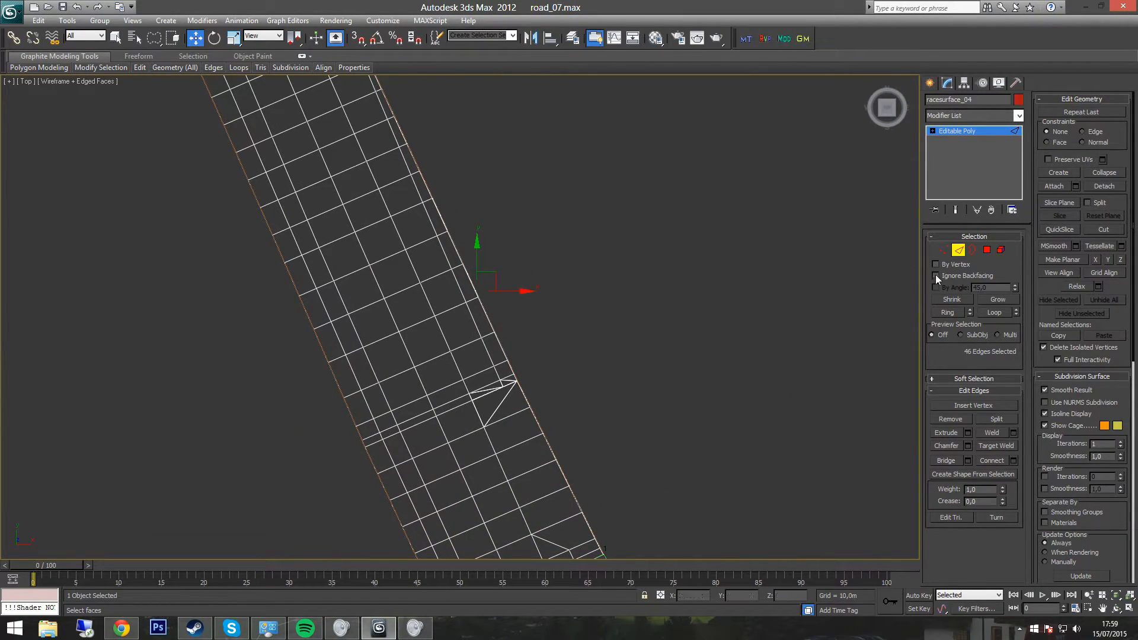
middle_drag(525, 493, 448, 249)
middle_drag(485, 310, 545, 368)
scroll(545, 368, up, 2)
click(578, 340)
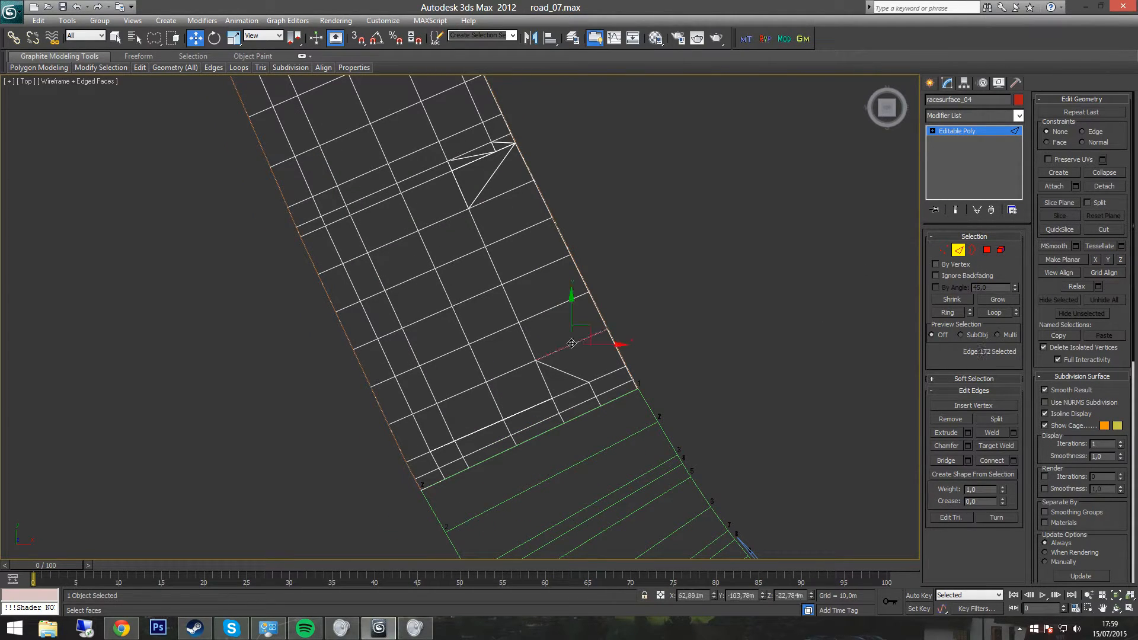
click(958, 249)
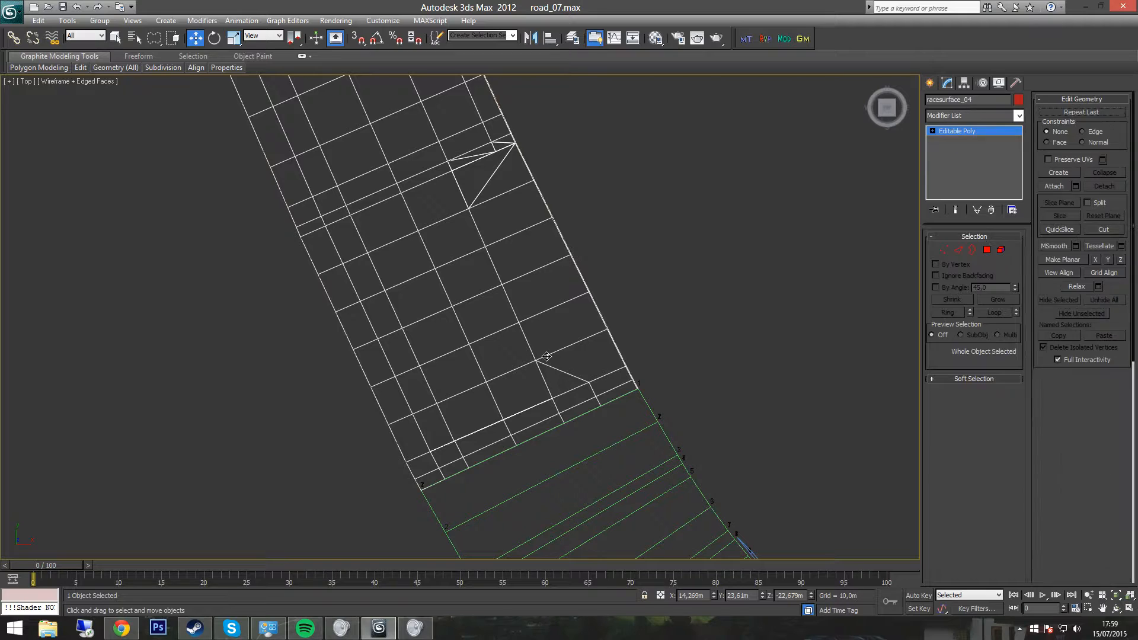
key(Delete)
Select the extracted side-edge splines, turn off Optimize interpolation and show vertex numbers at vertex level.
middle_drag(469, 311, 562, 475)
scroll(536, 416, down, 6)
scroll(527, 440, up, 6)
click(554, 414)
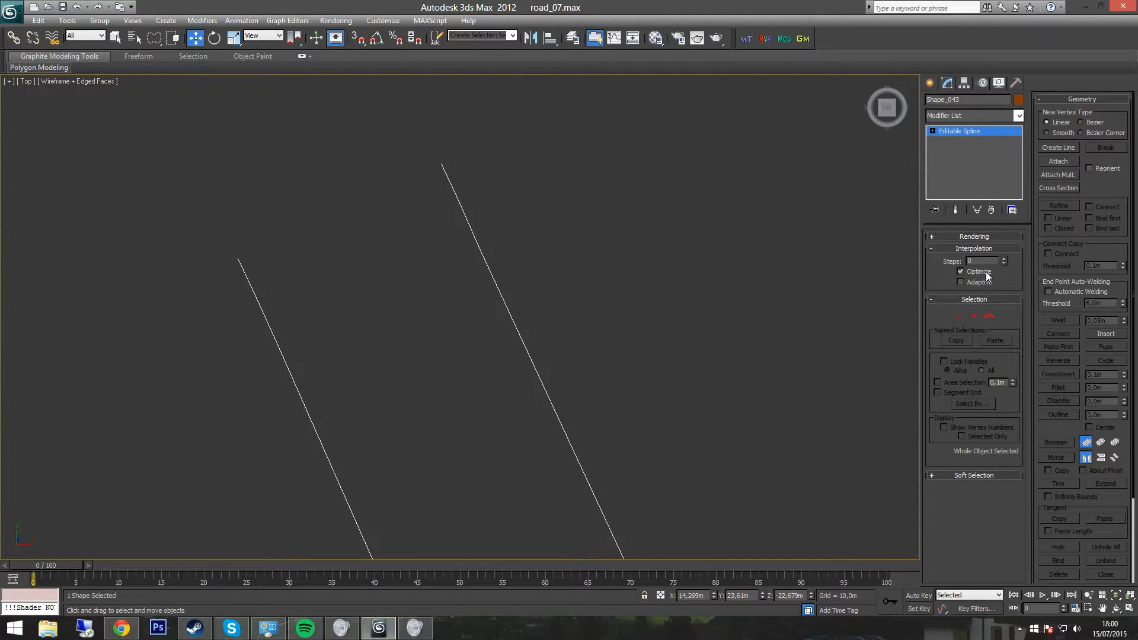
click(961, 319)
middle_drag(623, 415, 709, 431)
scroll(403, 324, up, 3)
middle_drag(347, 306, 525, 395)
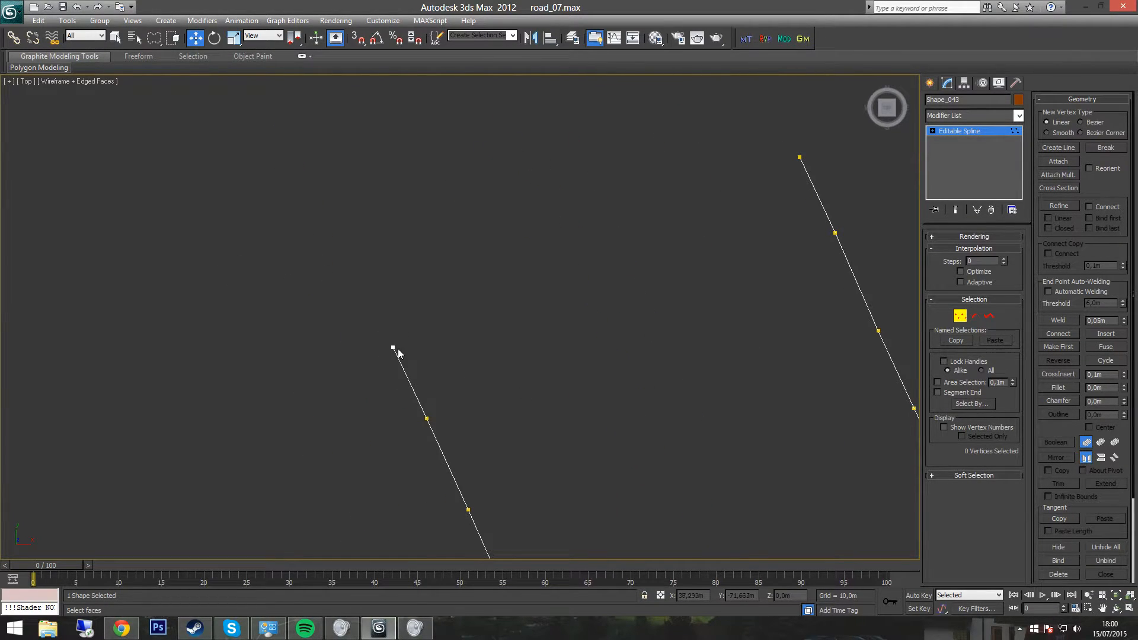
click(981, 427)
Make the far end vertex, numbered 24, the first vertex of its side spline so both splines run the same way.
middle_drag(572, 354, 554, 380)
scroll(386, 391, up, 3)
scroll(290, 425, down, 3)
middle_drag(758, 212, 616, 322)
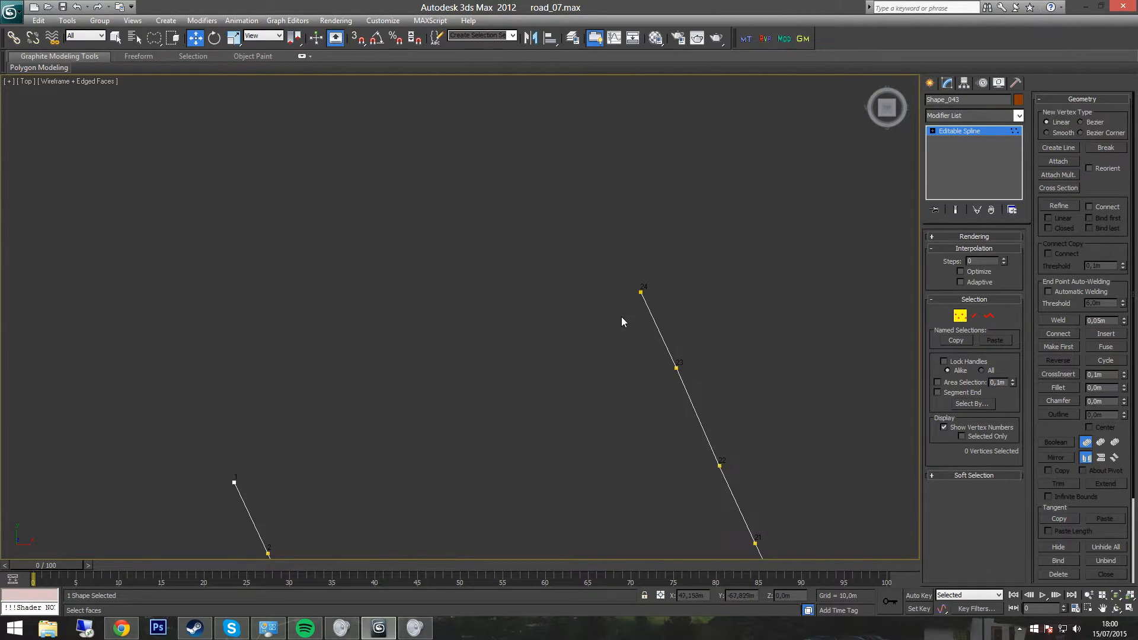
click(640, 293)
click(1059, 346)
Apply a CrossSection modifier to the two side splines of the straight section.
middle_drag(695, 416, 688, 281)
scroll(688, 284, down, 6)
middle_drag(688, 431, 626, 240)
scroll(613, 280, up, 2)
scroll(612, 279, up, 4)
middle_drag(627, 335, 546, 364)
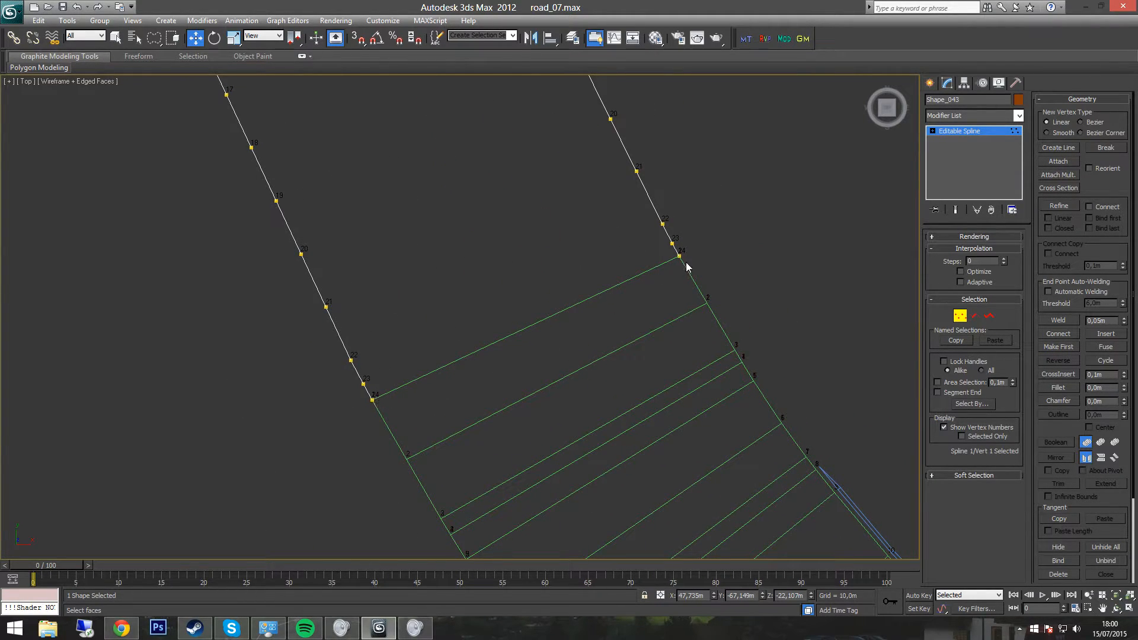
scroll(711, 332, down, 4)
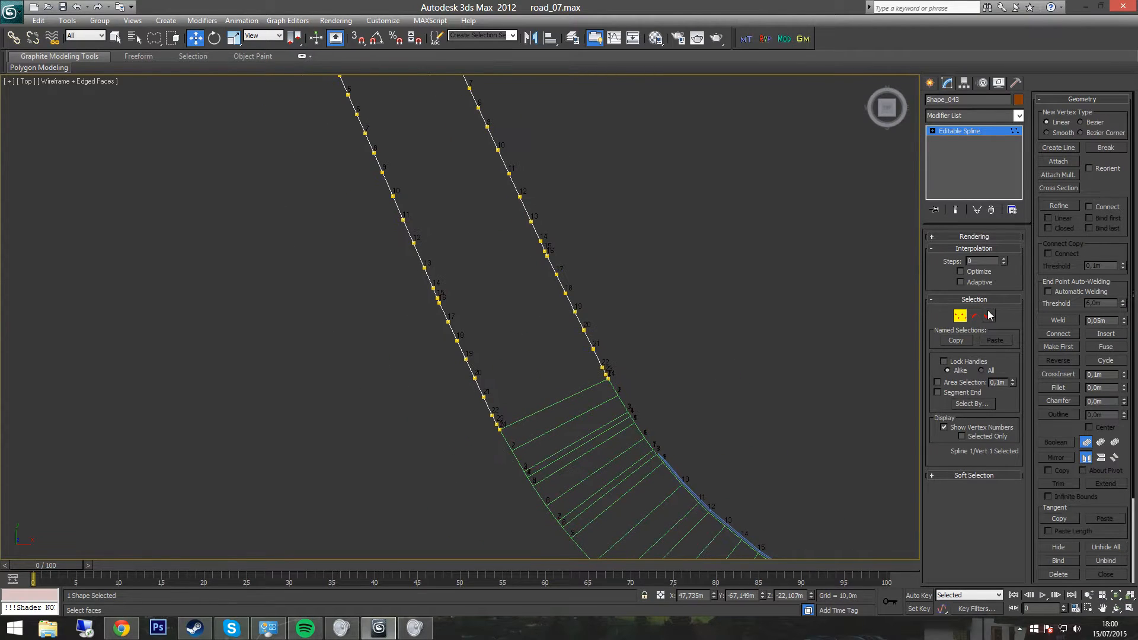
click(1018, 116)
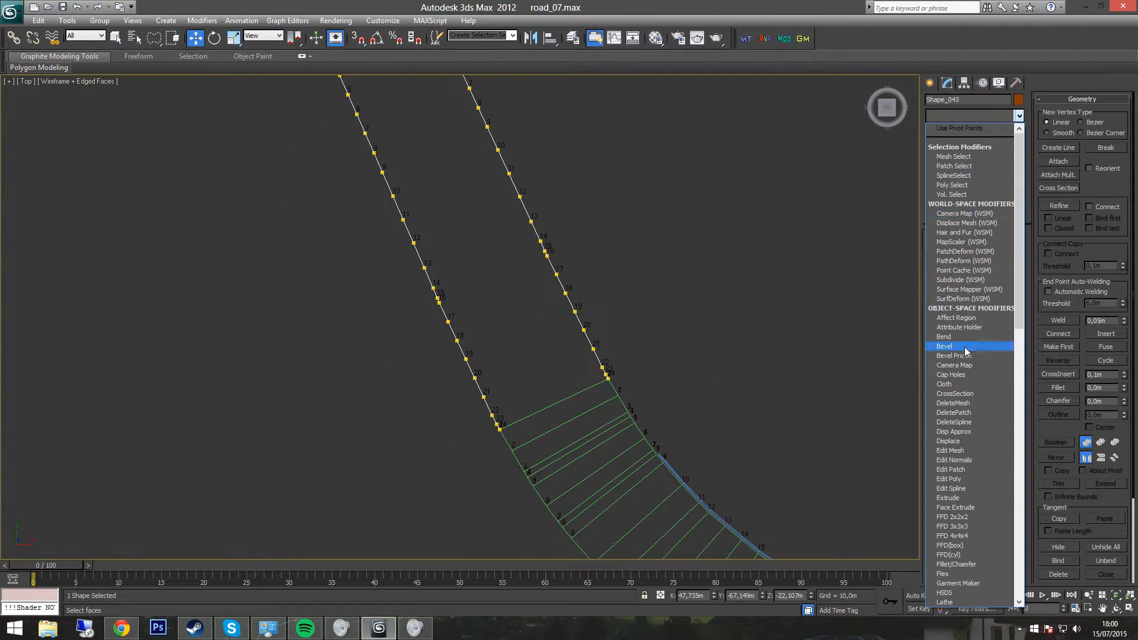
click(955, 393)
middle_drag(695, 374, 724, 268)
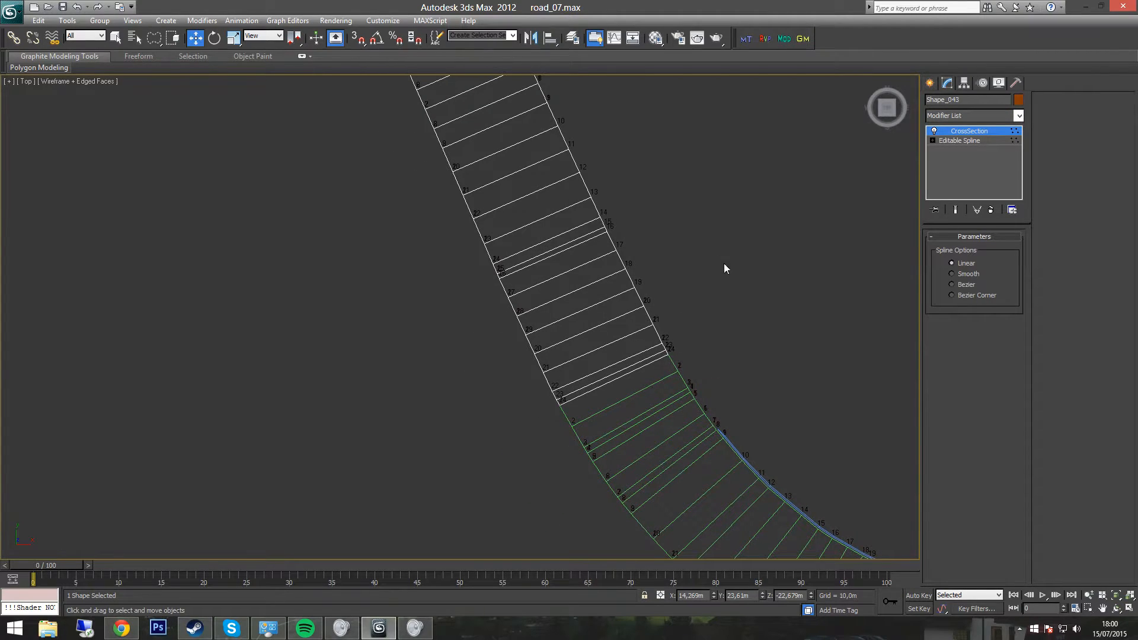
Add a Surface modifier above CrossSection on the straight section, with a threshold of 0 m and 0 patch steps.
click(1020, 116)
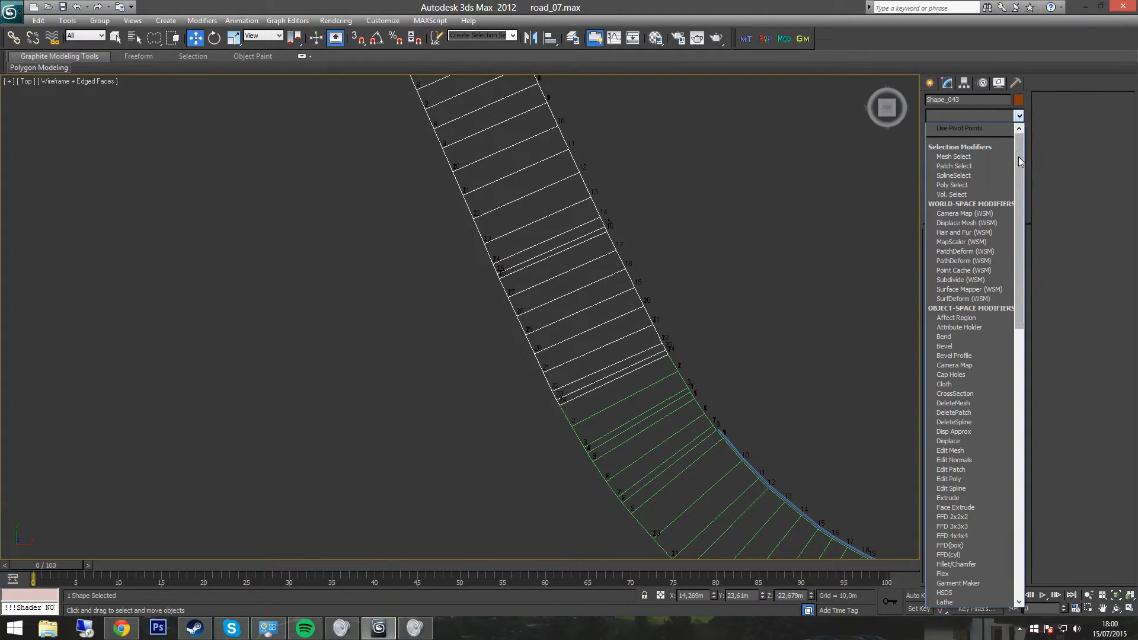
click(1026, 168)
click(1018, 116)
drag(1020, 133, 1026, 430)
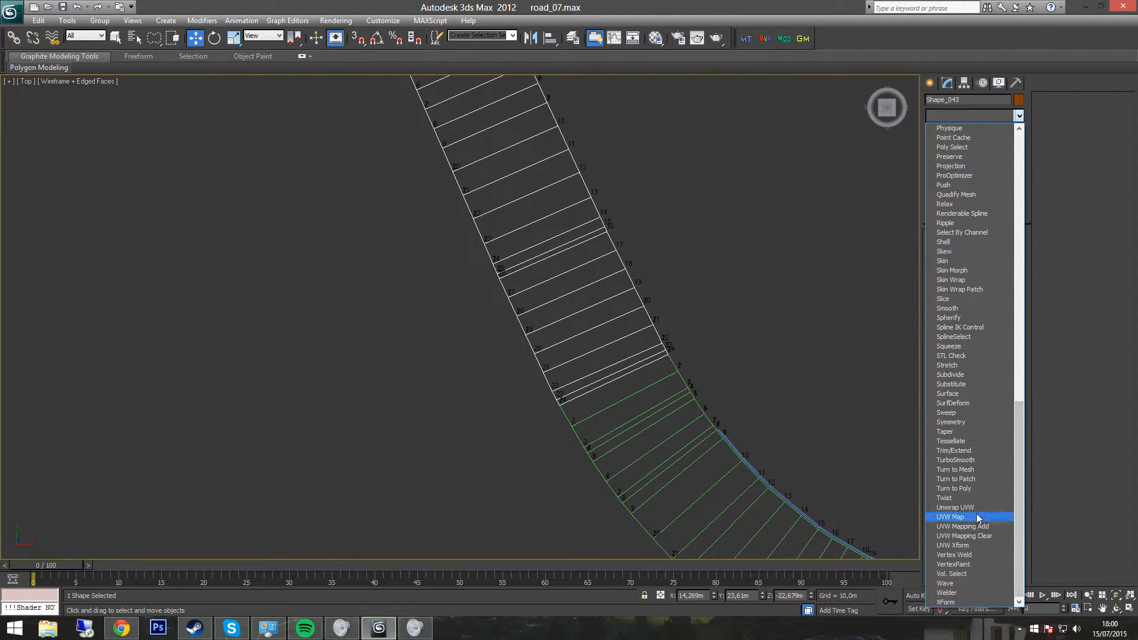
click(958, 394)
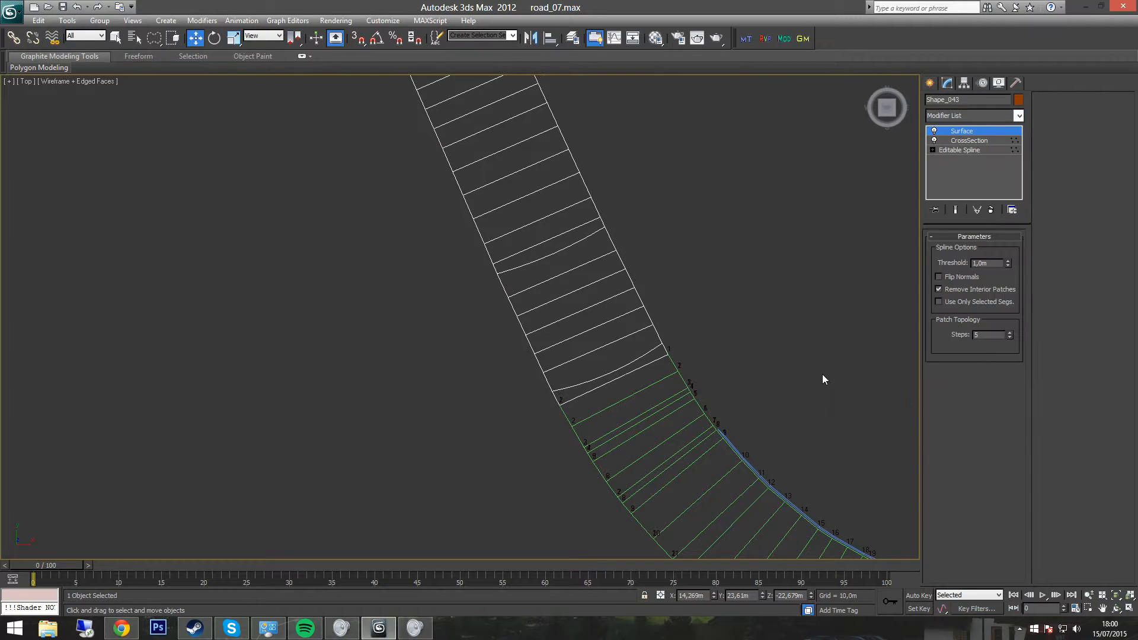
right_click(1008, 264)
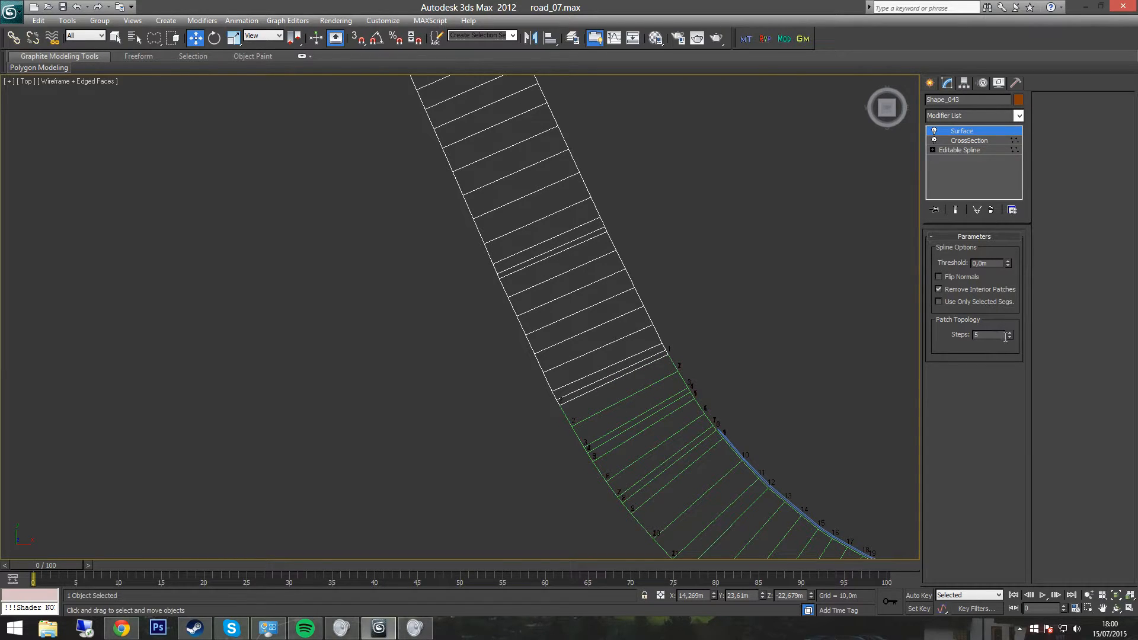
Display the Top view with Smooth + Highlights shading and collapse the straight section's entire modifier stack.
middle_drag(661, 308, 600, 302)
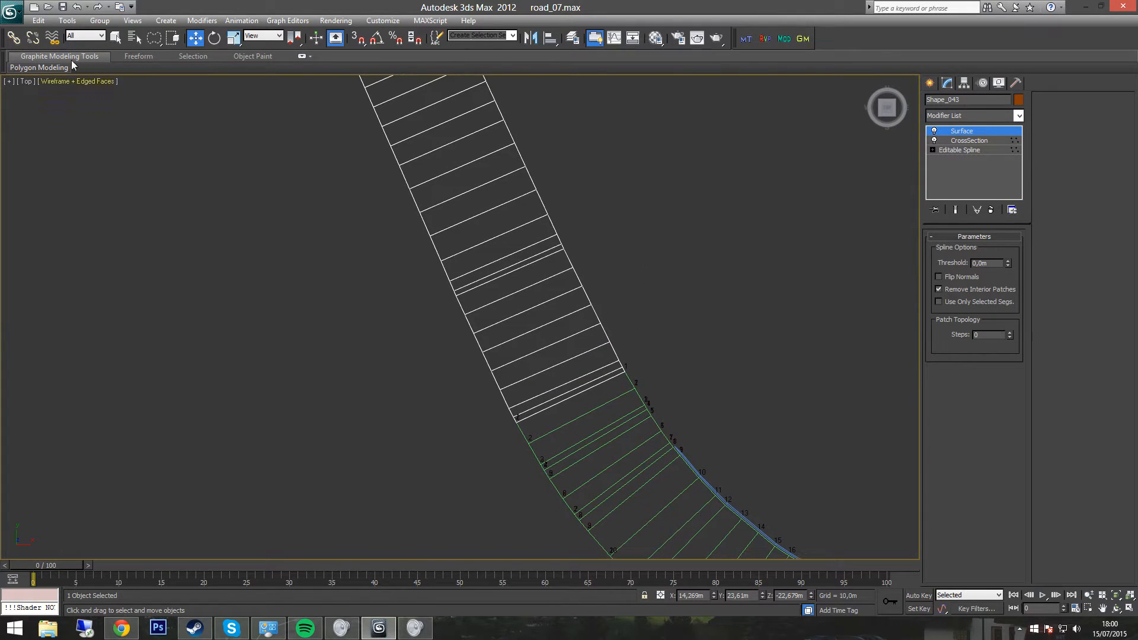
click(75, 83)
click(106, 95)
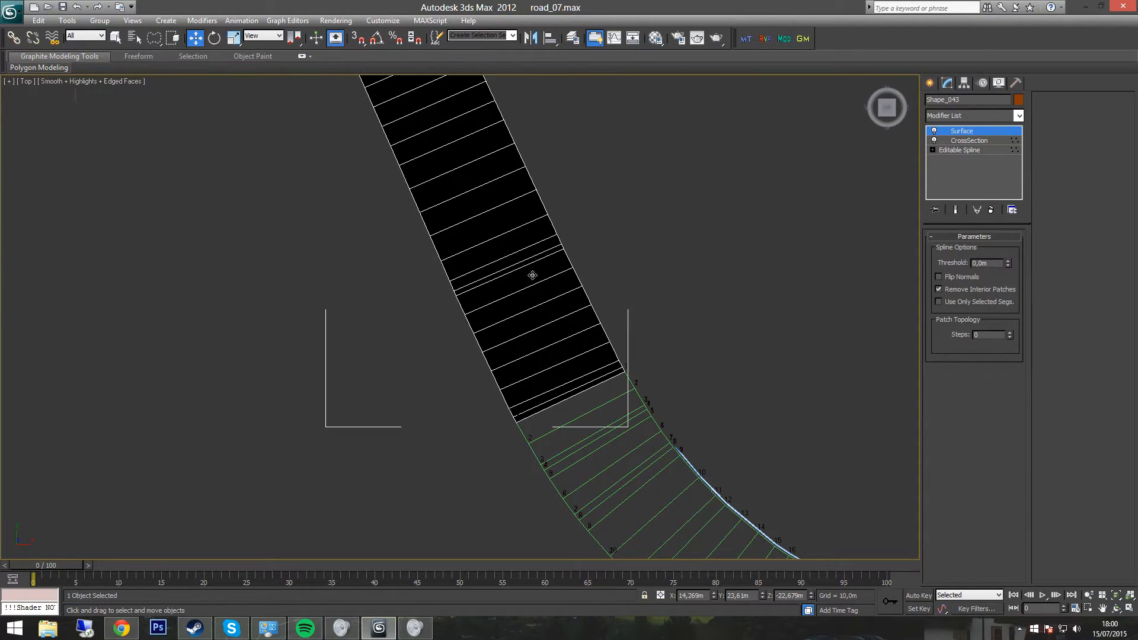
scroll(640, 440, up, 2)
middle_drag(640, 439, 599, 327)
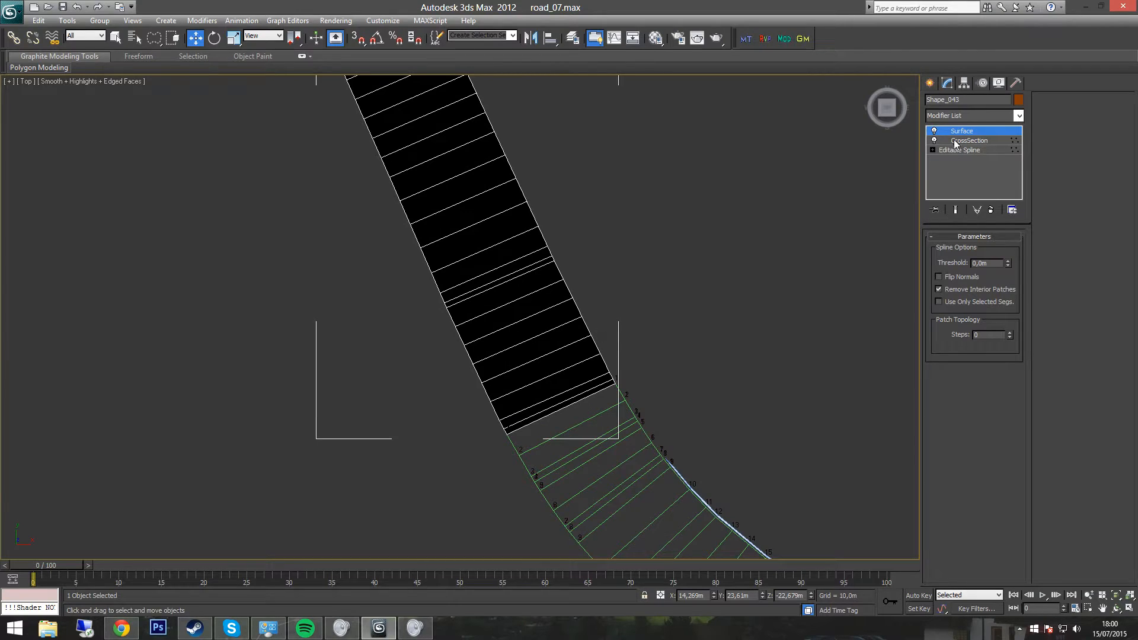
right_click(971, 139)
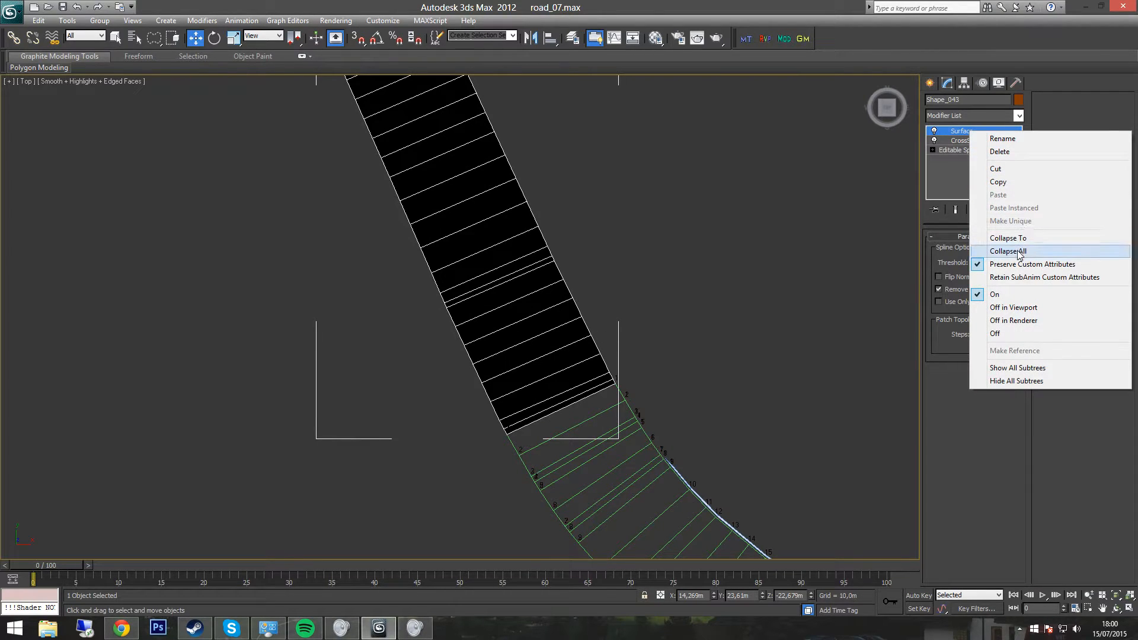
click(996, 248)
Add a Surface modifier to the adjoining curved section Shape_042 and collapse its entire modifier stack.
middle_drag(685, 338, 526, 144)
click(589, 378)
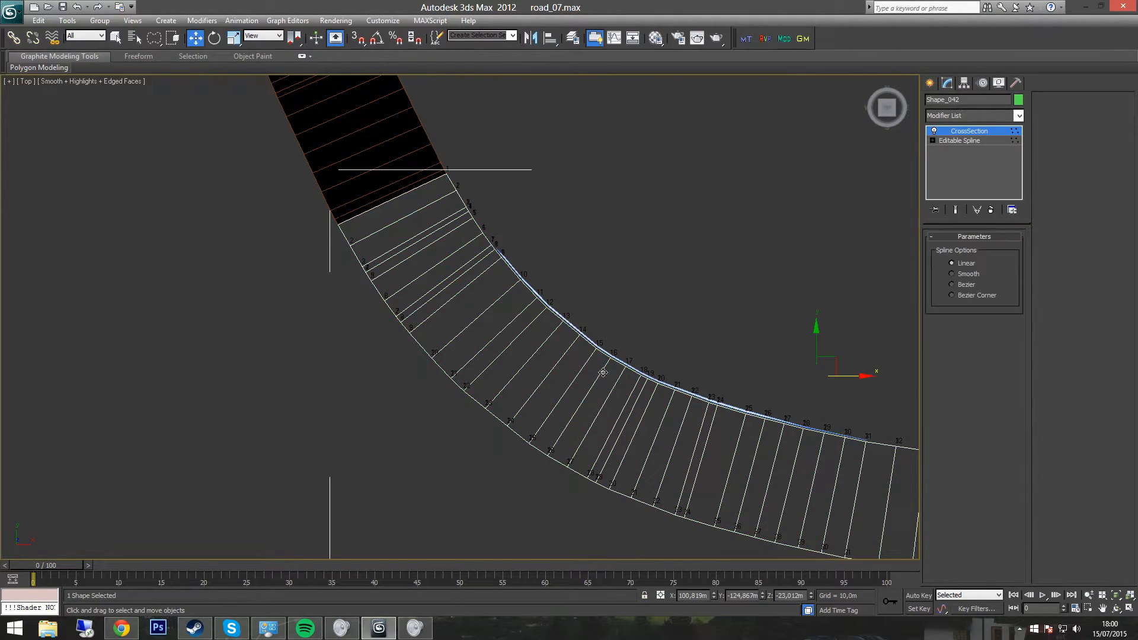
click(1018, 116)
drag(1018, 156, 1025, 346)
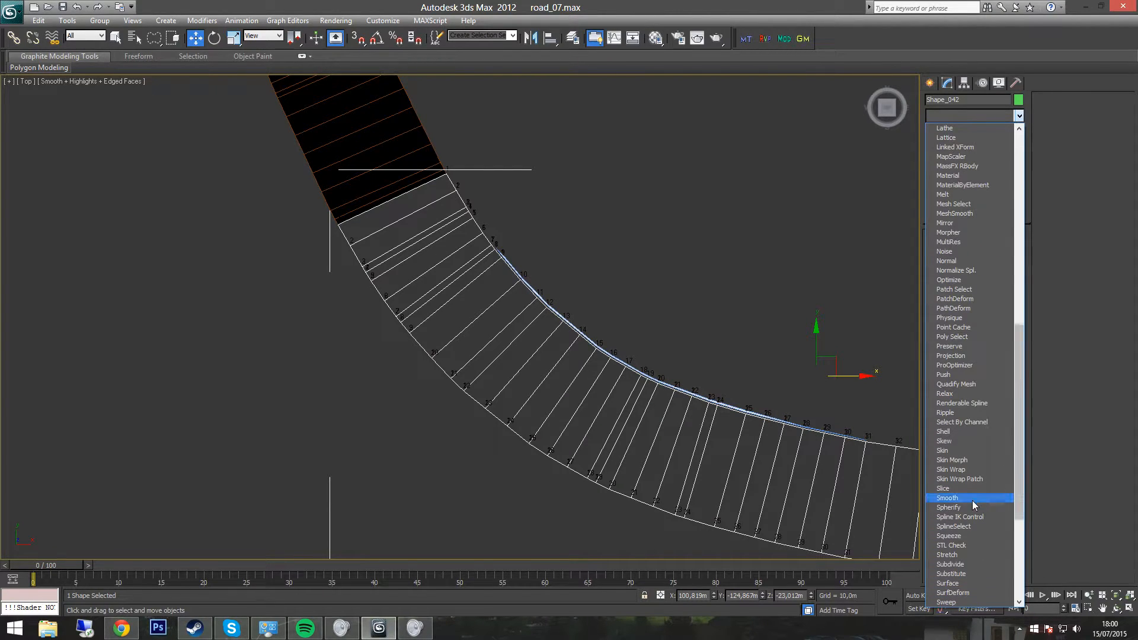
click(948, 583)
middle_drag(727, 388, 587, 311)
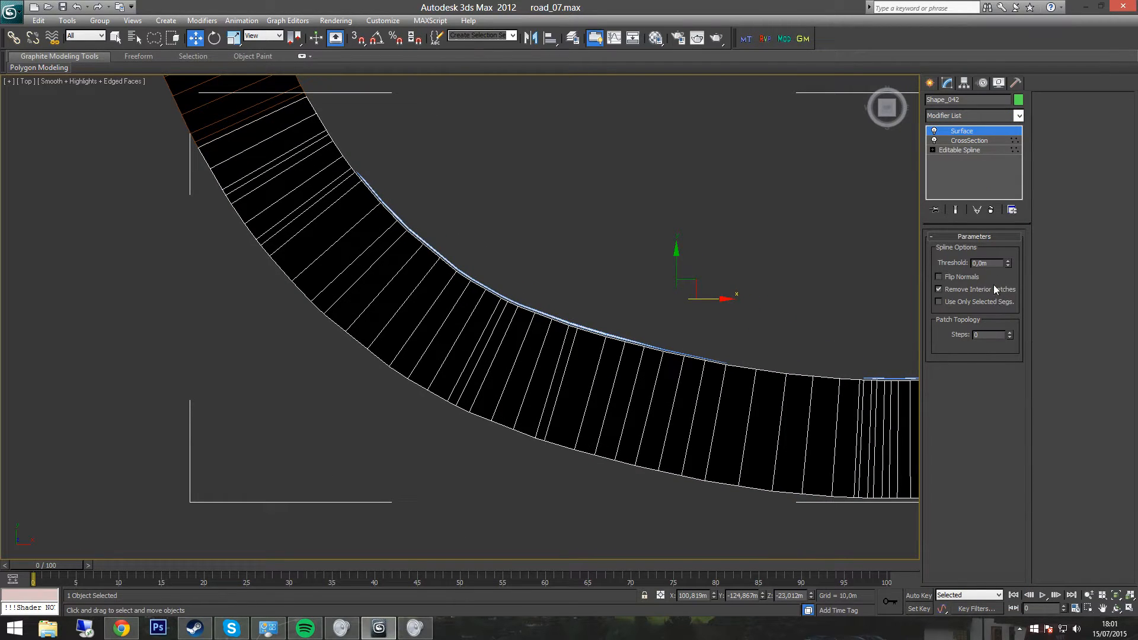
right_click(978, 133)
click(1031, 251)
Convert the curved and straight road patches, Shape_042 and Shape_043, to Editable Poly.
middle_drag(756, 325, 502, 288)
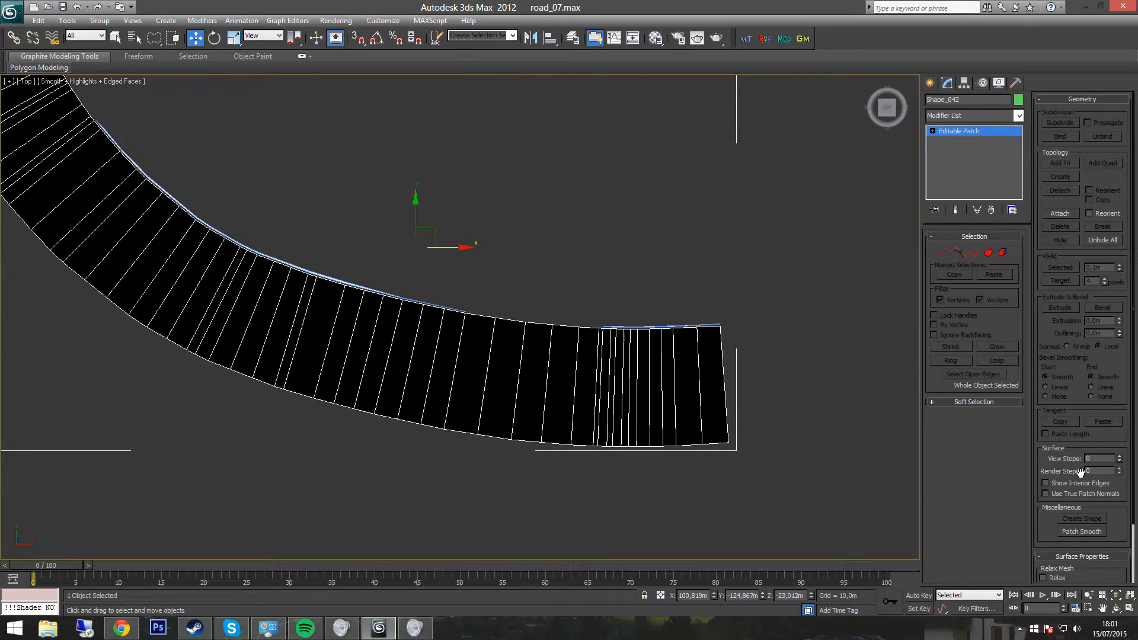
mouse_move(734, 417)
middle_down()
mouse_move(652, 417)
mouse_move(744, 417)
middle_up()
right_click(985, 134)
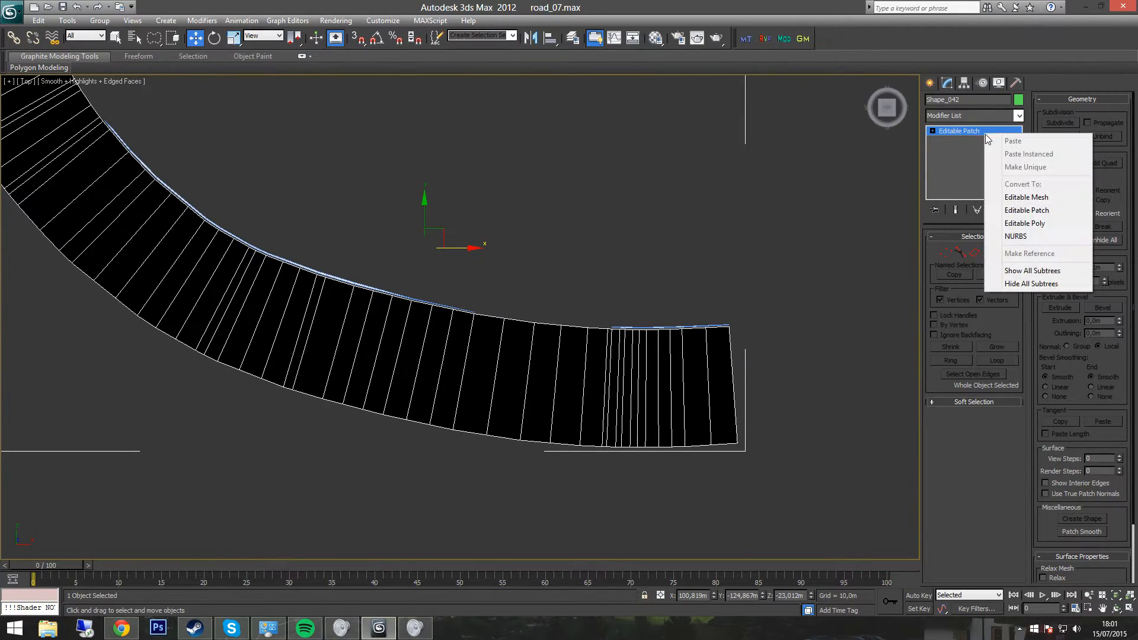
click(1026, 226)
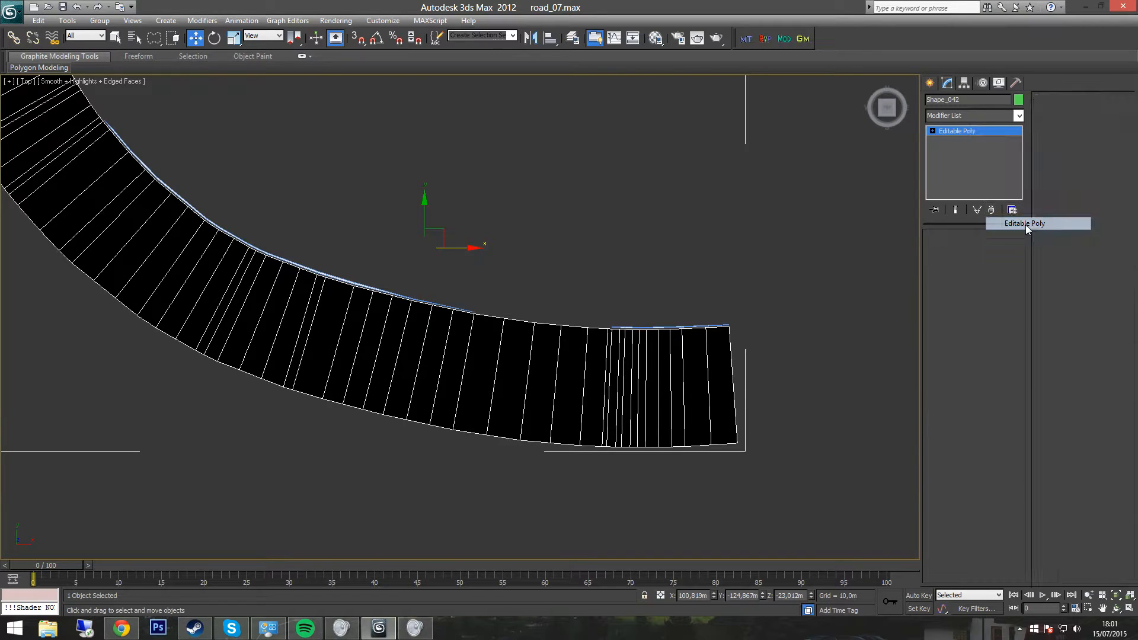
middle_drag(343, 226, 780, 437)
click(437, 198)
right_click(965, 129)
click(1006, 219)
Attach the straight section Shape_043 to the curved road mesh Shape_042.
scroll(617, 296, up, 2)
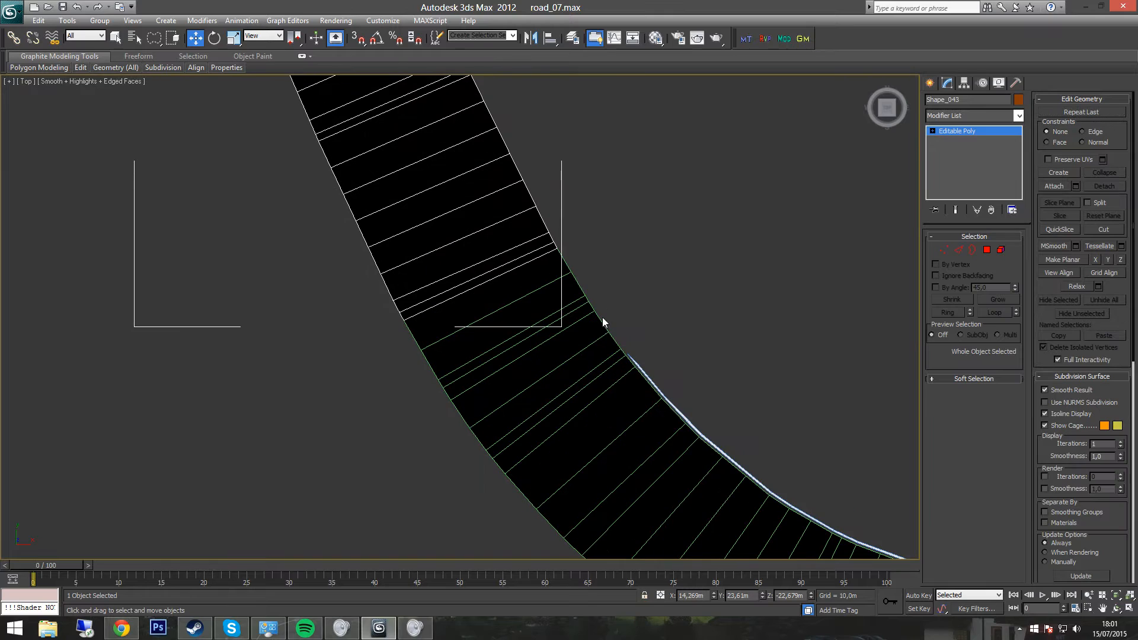
scroll(592, 323, up, 4)
click(574, 315)
middle_drag(645, 294, 607, 362)
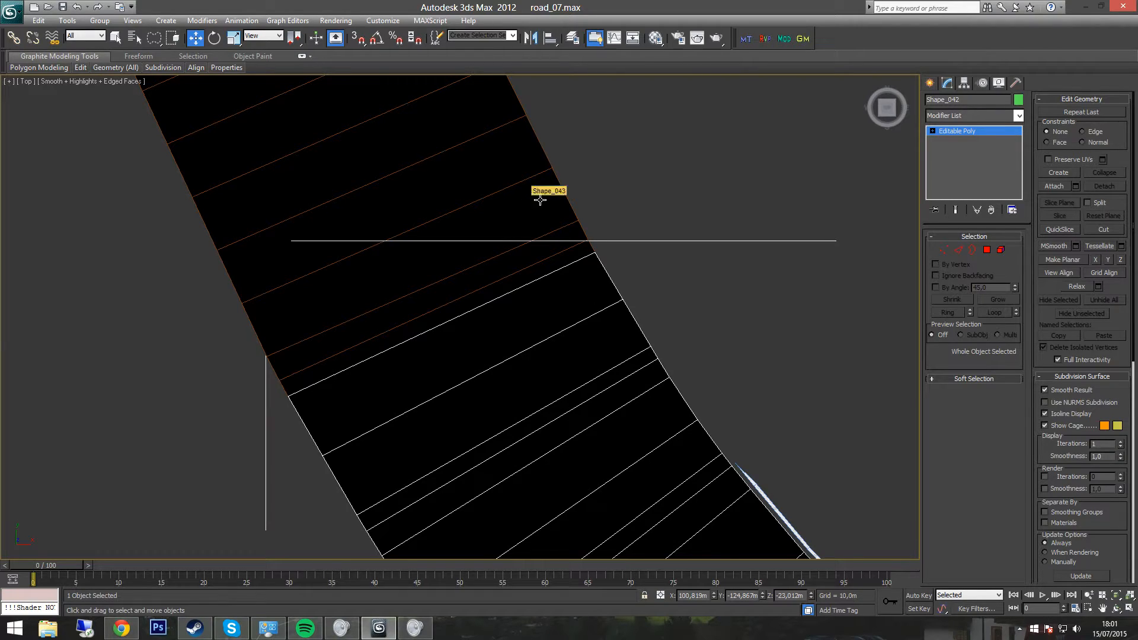
click(1057, 187)
click(543, 193)
click(1060, 186)
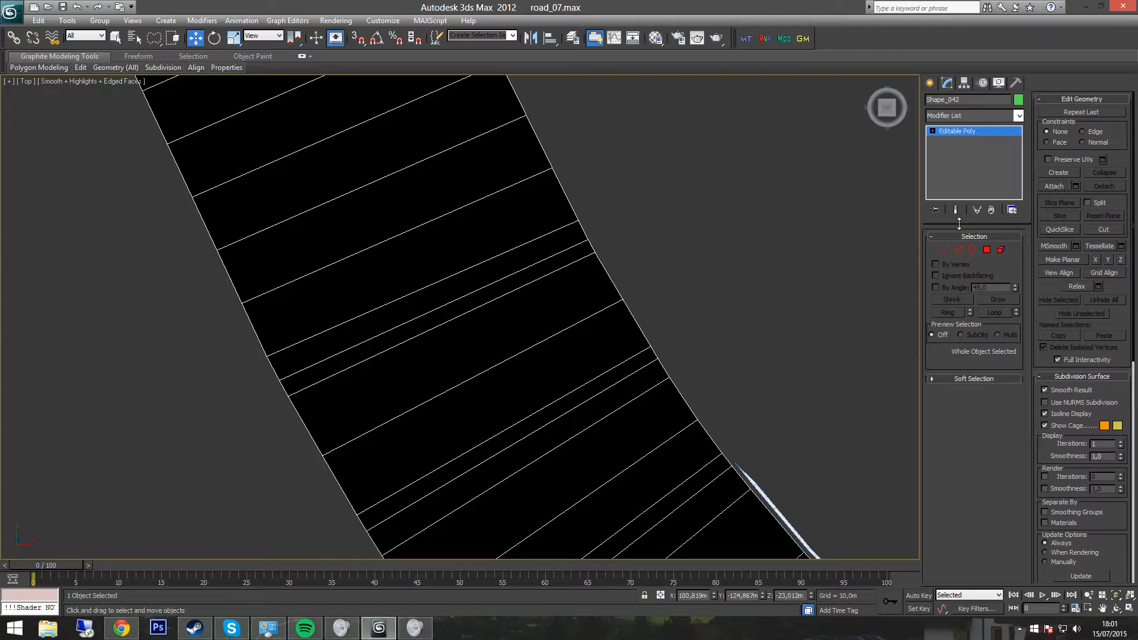
Weld the two overlapping vertices on the curve's inner side where the straight and curved sections meet.
scroll(664, 261, up, 2)
key(1)
scroll(582, 297, up, 3)
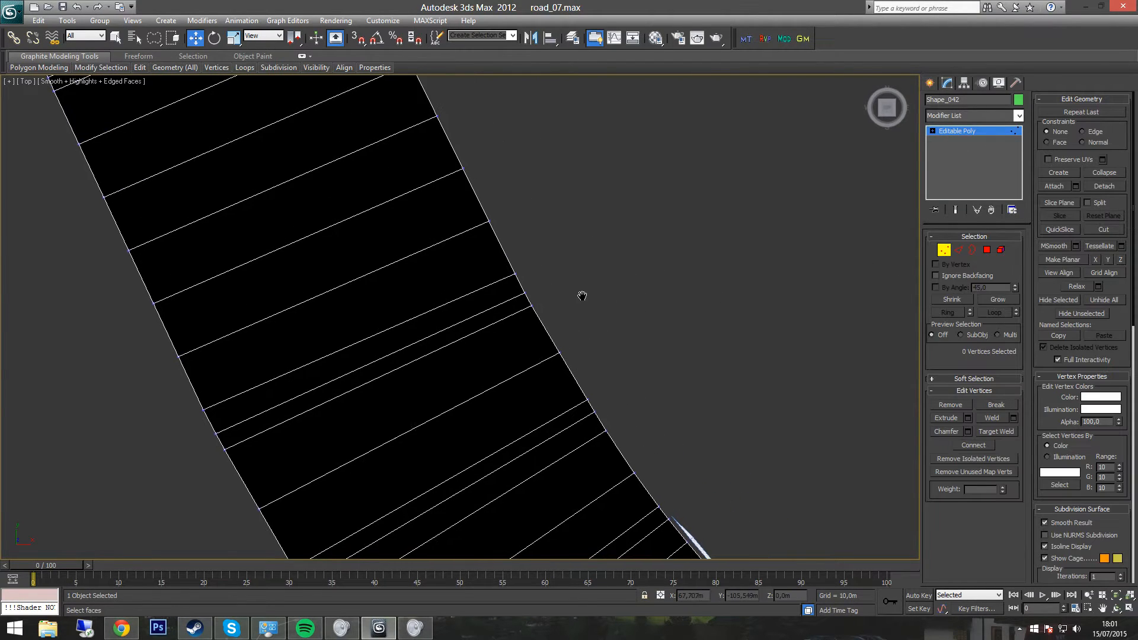
drag(644, 272, 663, 273)
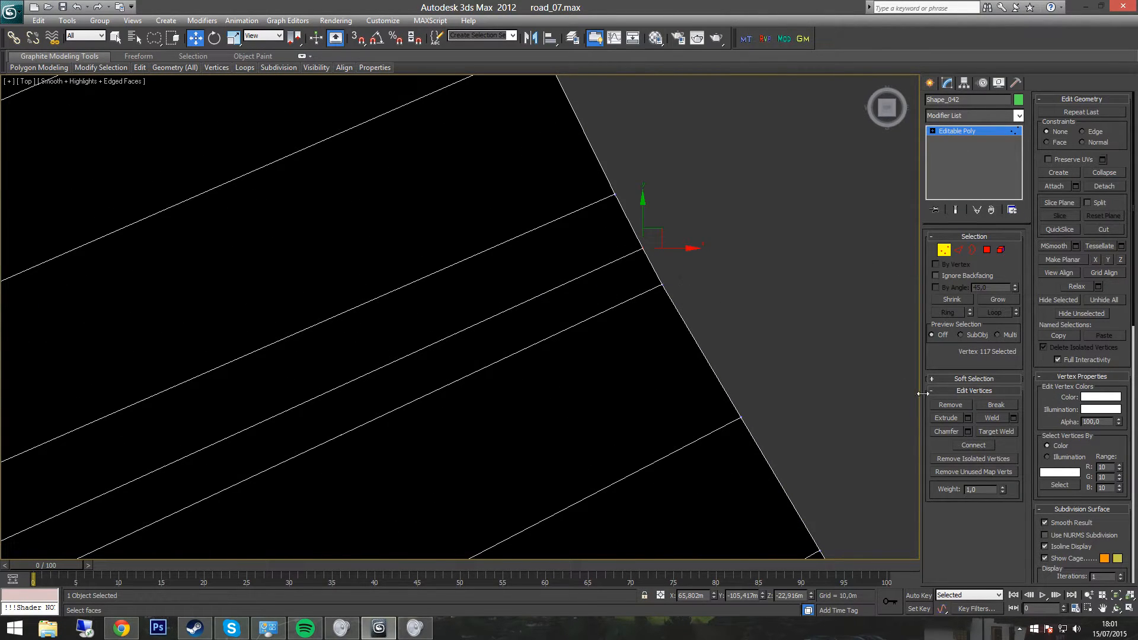
click(615, 195)
drag(680, 274, 688, 318)
scroll(701, 320, up, 2)
middle_drag(701, 320, 560, 321)
scroll(570, 301, up, 2)
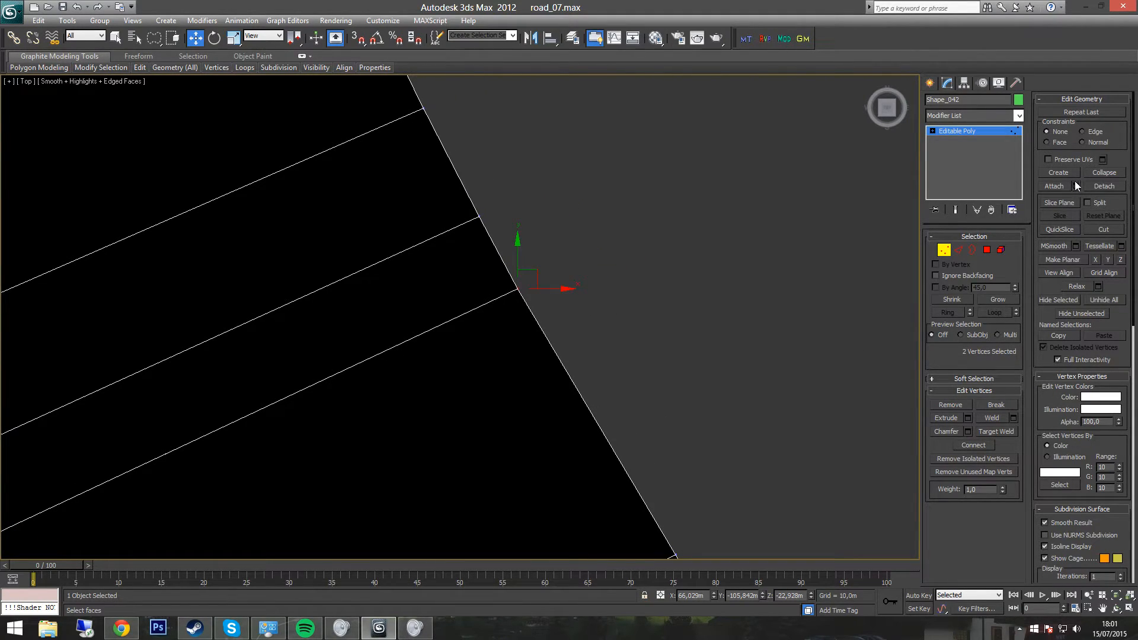
click(997, 417)
Weld the overlapping vertices at the outer side of the same seam between the two sections.
scroll(561, 339, down, 3)
middle_drag(152, 481, 498, 302)
scroll(414, 333, up, 3)
drag(388, 336, 384, 331)
click(994, 418)
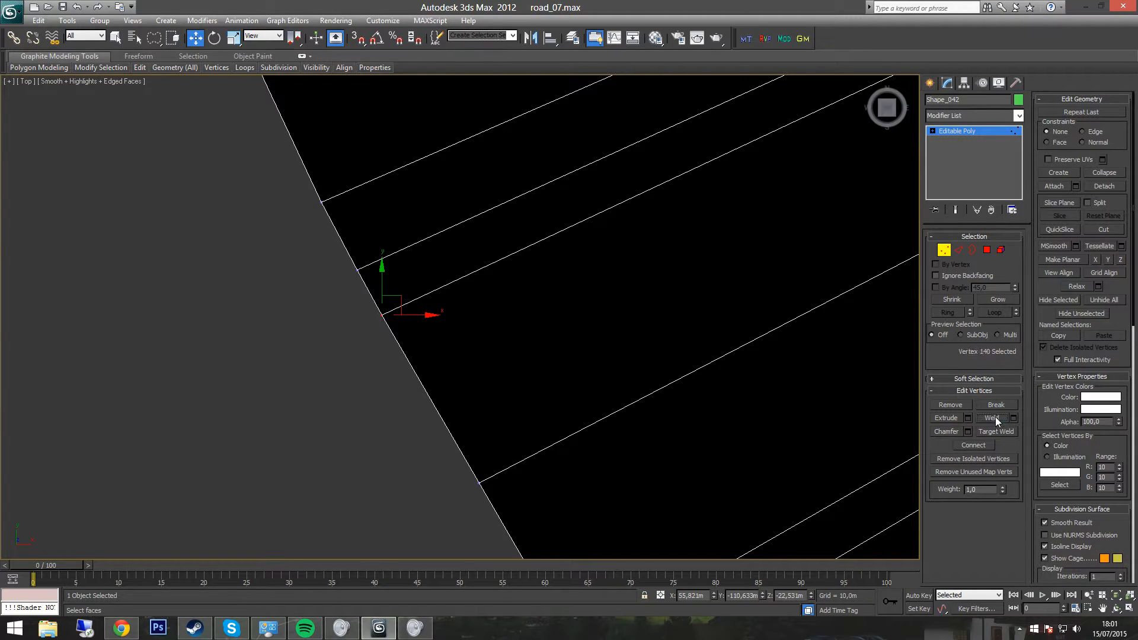
Leave vertex editing and apply the multi-material containing ROAD_MAIN to the road mesh Shape_042.
middle_drag(632, 229, 561, 247)
click(948, 252)
scroll(593, 279, down, 8)
middle_drag(731, 325, 619, 270)
middle_drag(732, 317, 656, 276)
scroll(657, 276, up, 4)
mouse_move(733, 280)
middle_down()
mouse_move(654, 261)
mouse_move(676, 273)
middle_up()
scroll(674, 273, up, 2)
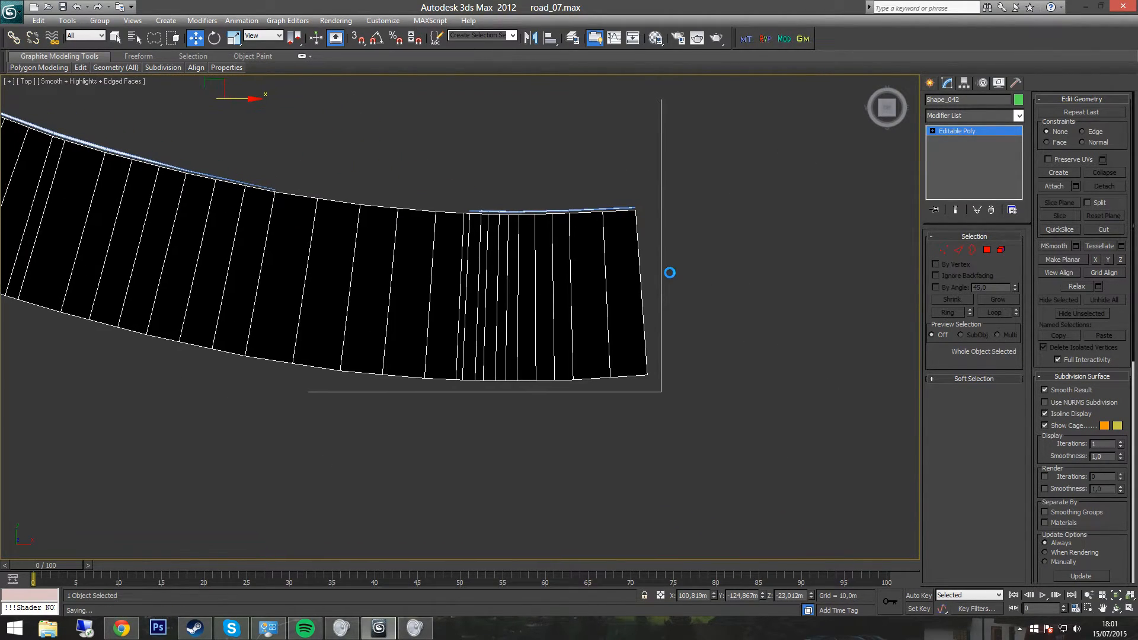
scroll(668, 274, up, 2)
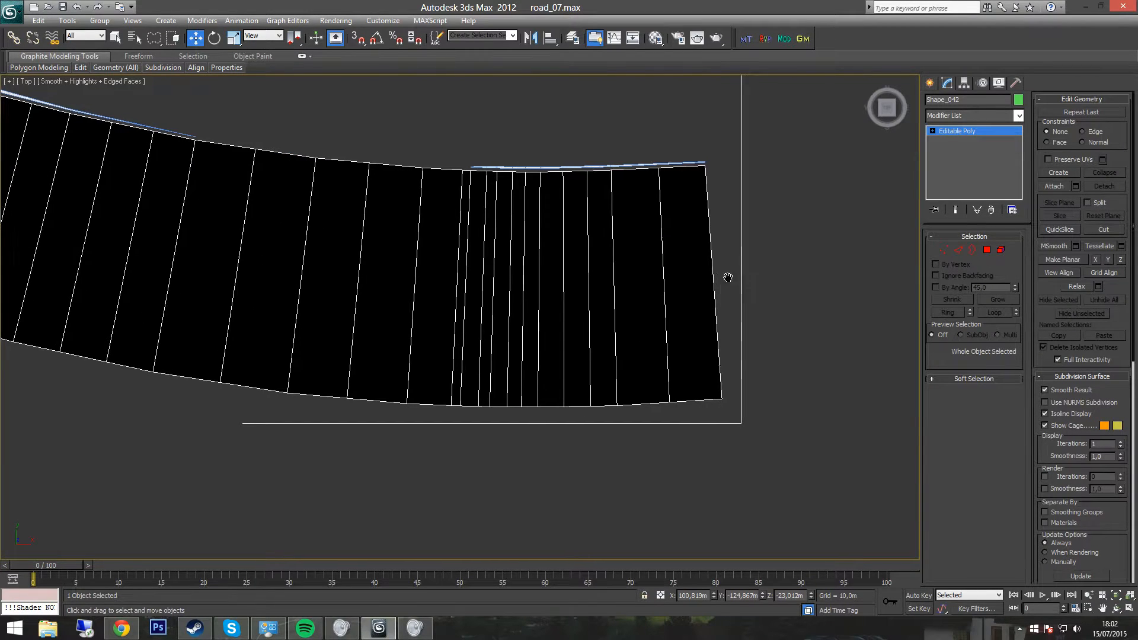
middle_drag(735, 277, 682, 277)
scroll(681, 277, up, 2)
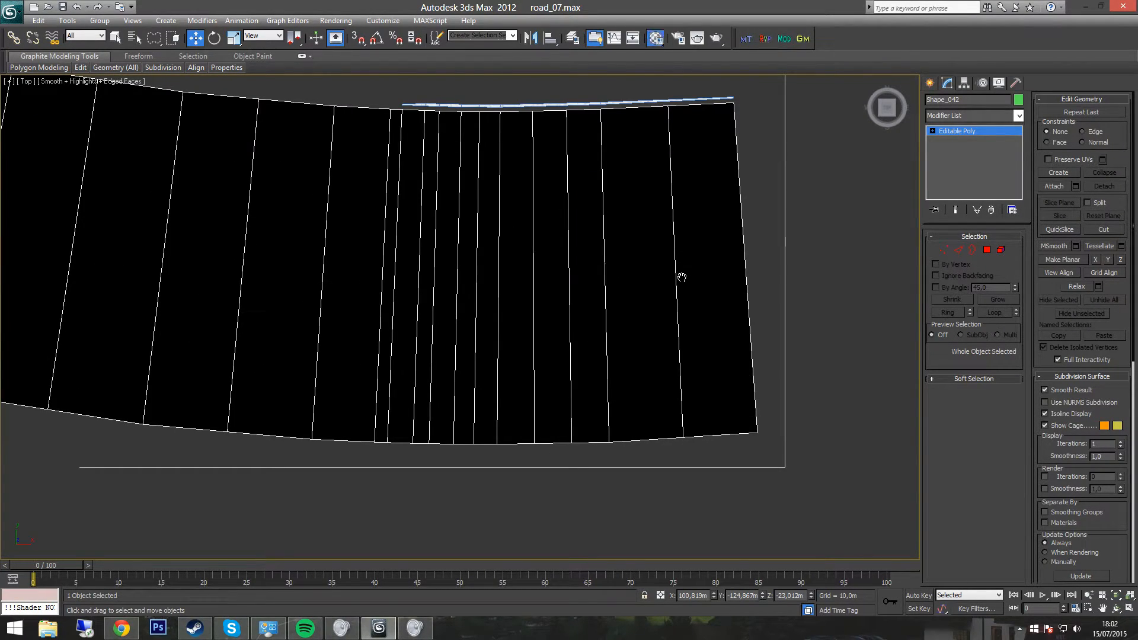
key(m)
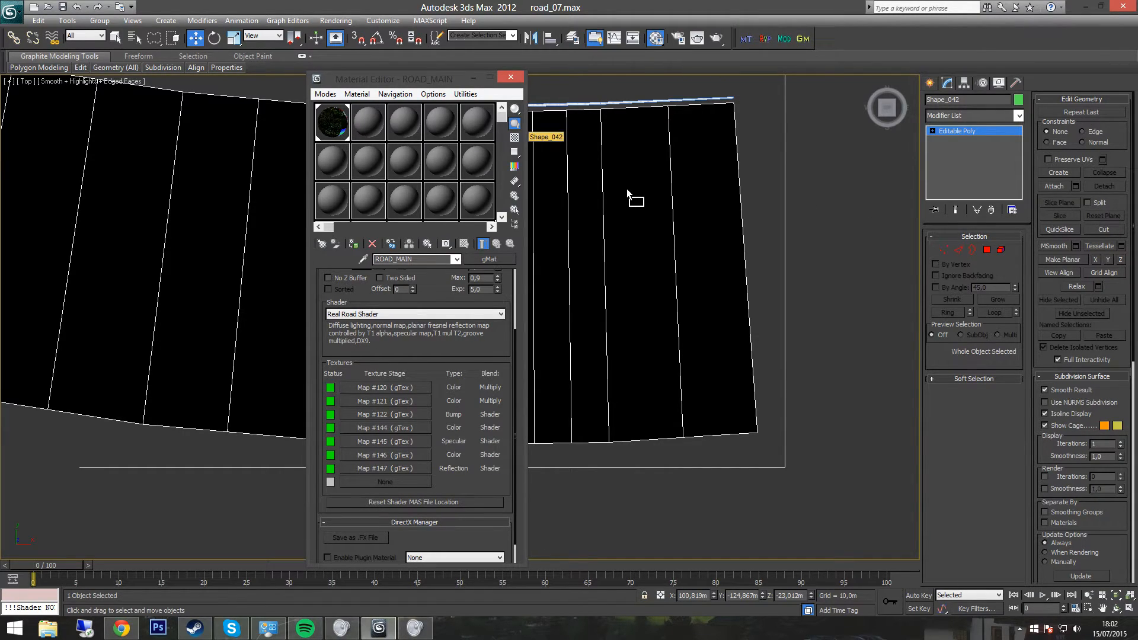
click(510, 78)
Flip all elements of the road mesh and set their material ID to 43, ROAD_MAIN2.
click(1000, 250)
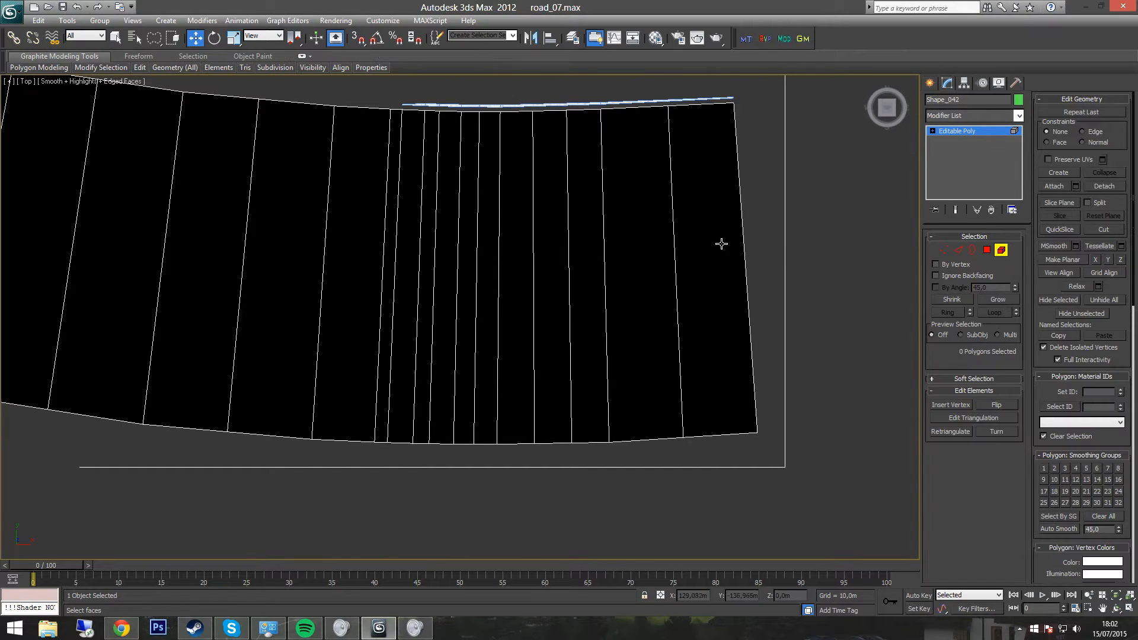
key(ctrl+a)
click(990, 404)
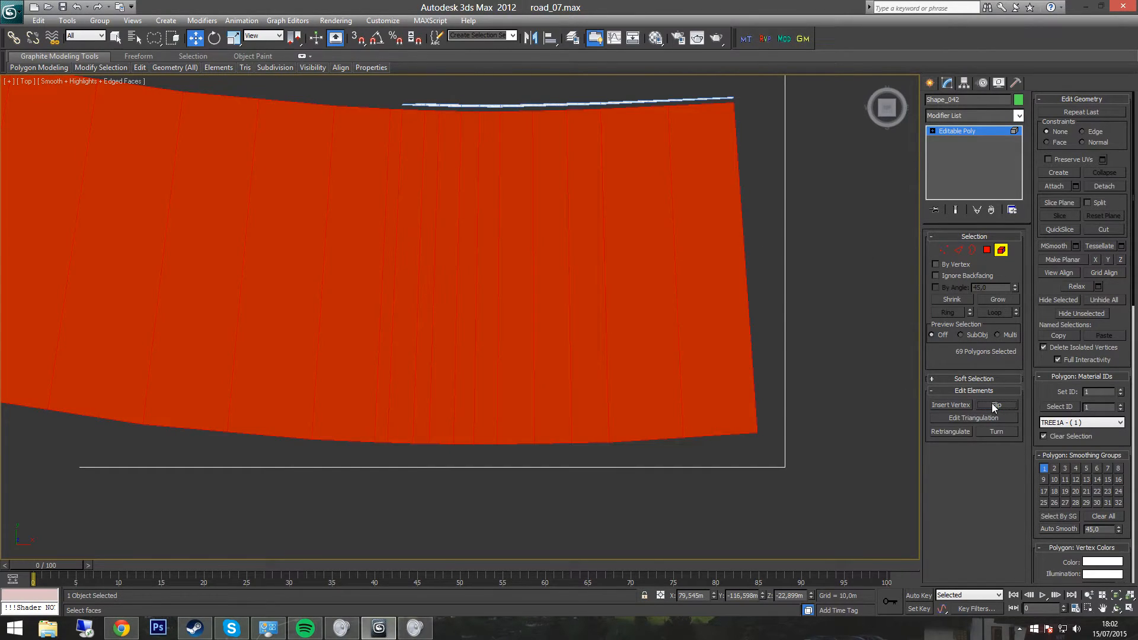
click(780, 284)
click(699, 276)
key(Return)
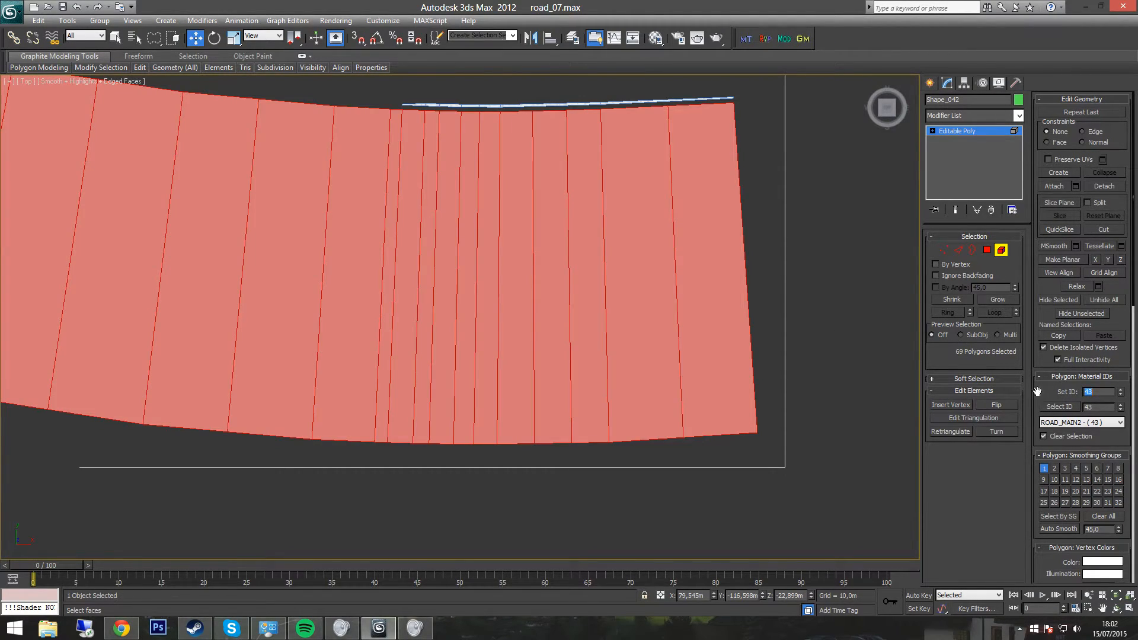
click(802, 303)
Add an Unwrap UVW modifier to the road mesh.
middle_drag(433, 259, 603, 312)
scroll(603, 311, down, 5)
middle_drag(468, 278, 482, 238)
scroll(474, 234, up, 4)
scroll(797, 292, up, 4)
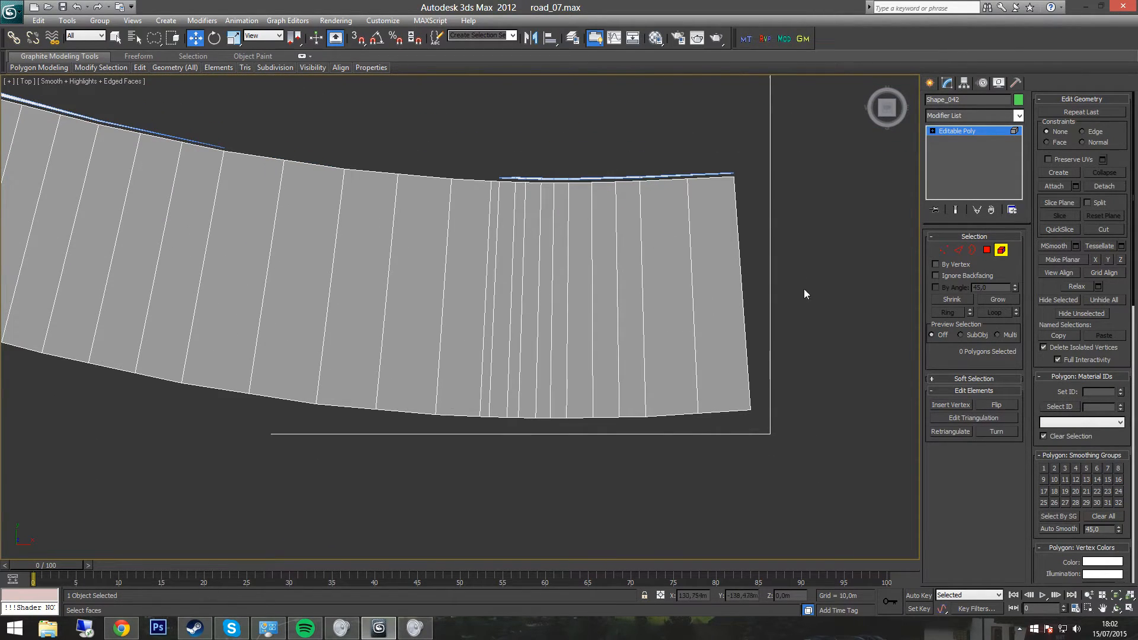
click(1018, 116)
drag(1020, 152, 1036, 418)
click(965, 507)
middle_drag(830, 322, 696, 319)
scroll(699, 319, up, 3)
middle_drag(870, 278, 782, 285)
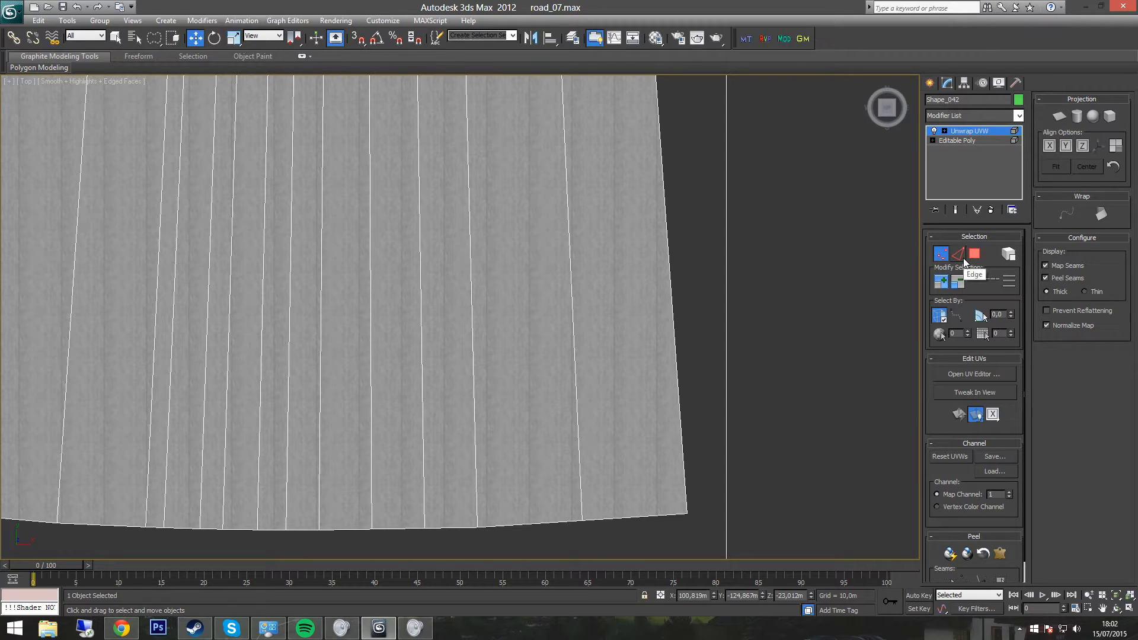
click(958, 253)
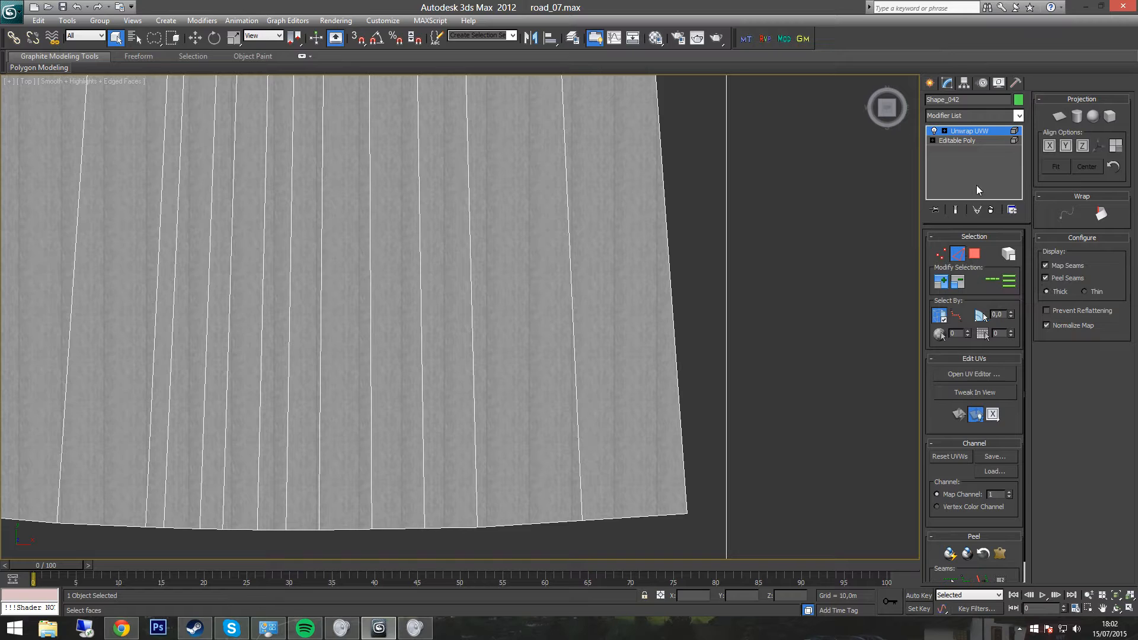
click(977, 141)
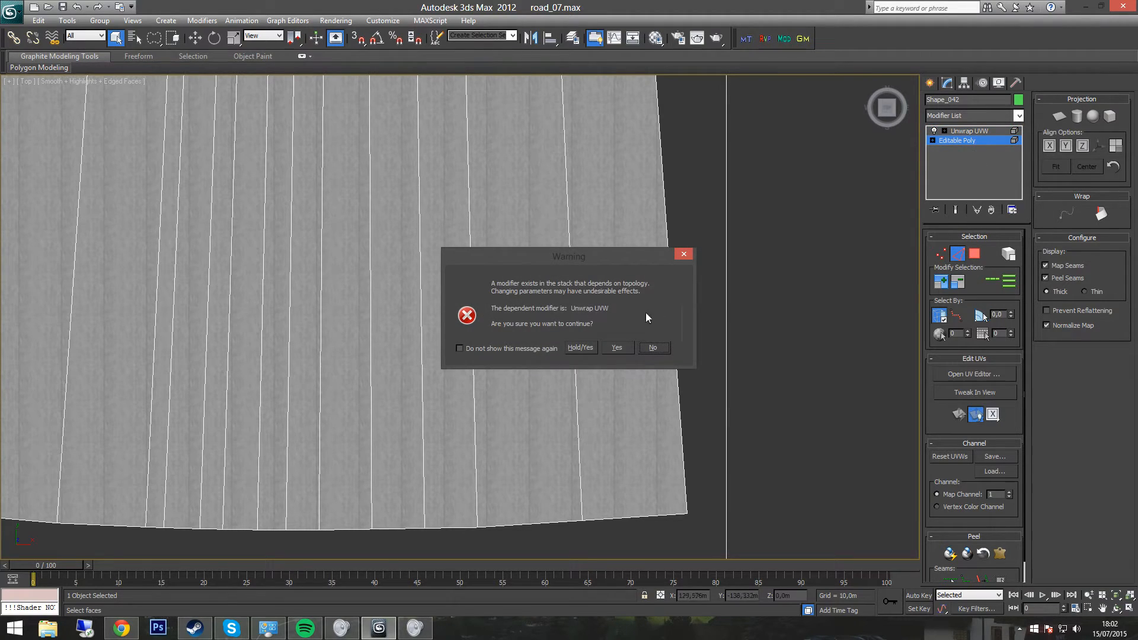
click(618, 349)
click(983, 132)
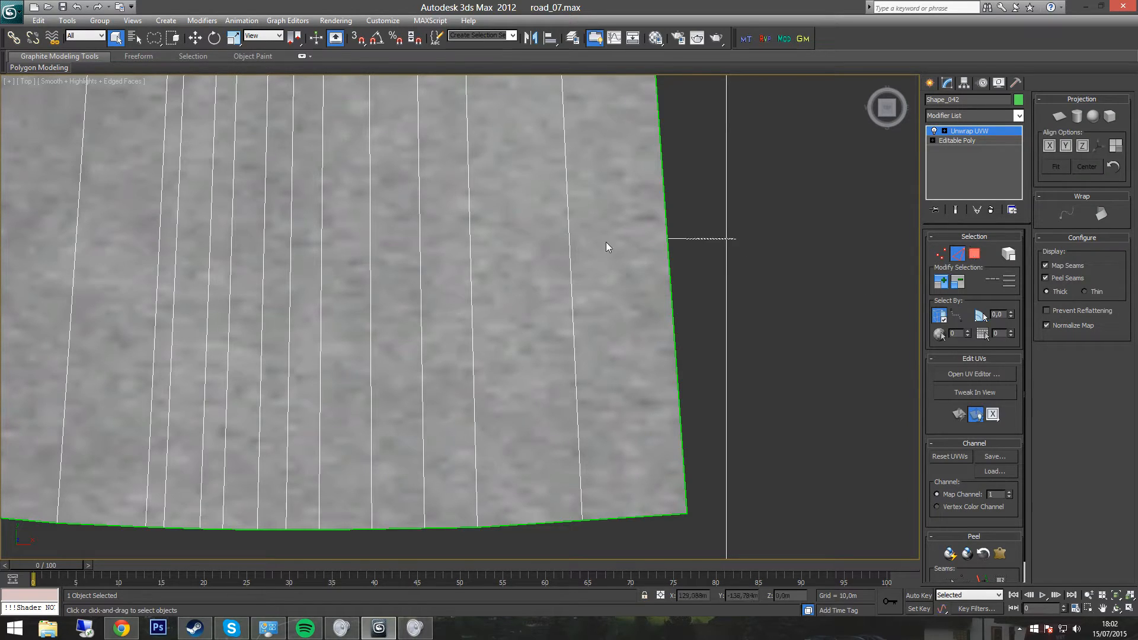
click(958, 254)
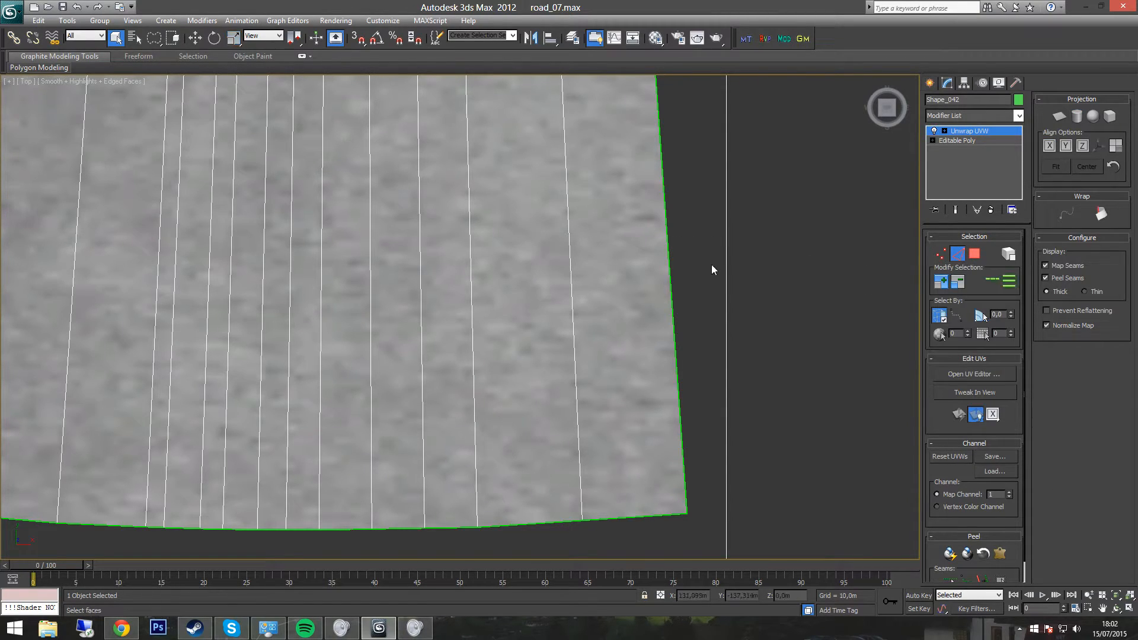
middle_drag(723, 265, 652, 337)
click(975, 254)
click(691, 305)
scroll(794, 317, down, 3)
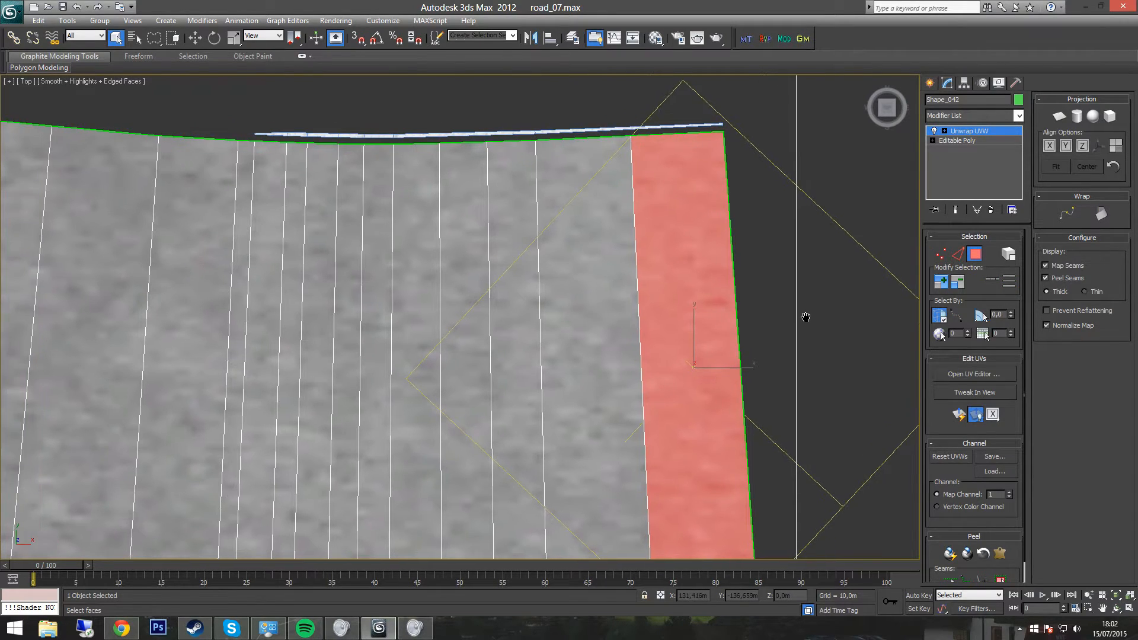
click(681, 332)
Select two neighbouring cross edges near the road's end and unfold the UVs as a strip from that loop.
click(958, 254)
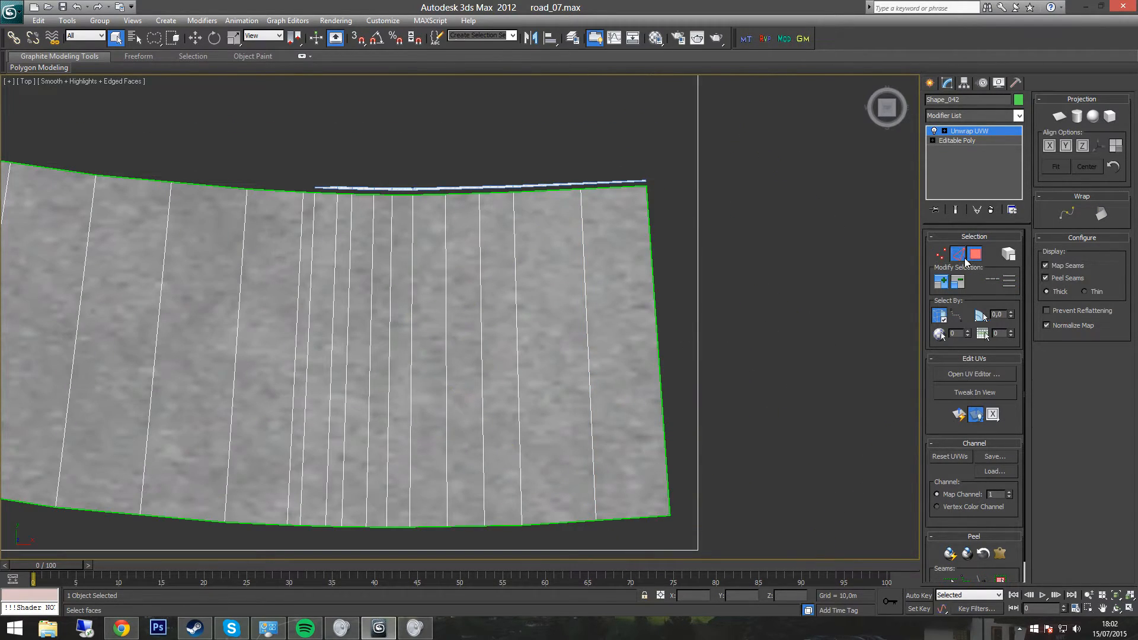
click(520, 333)
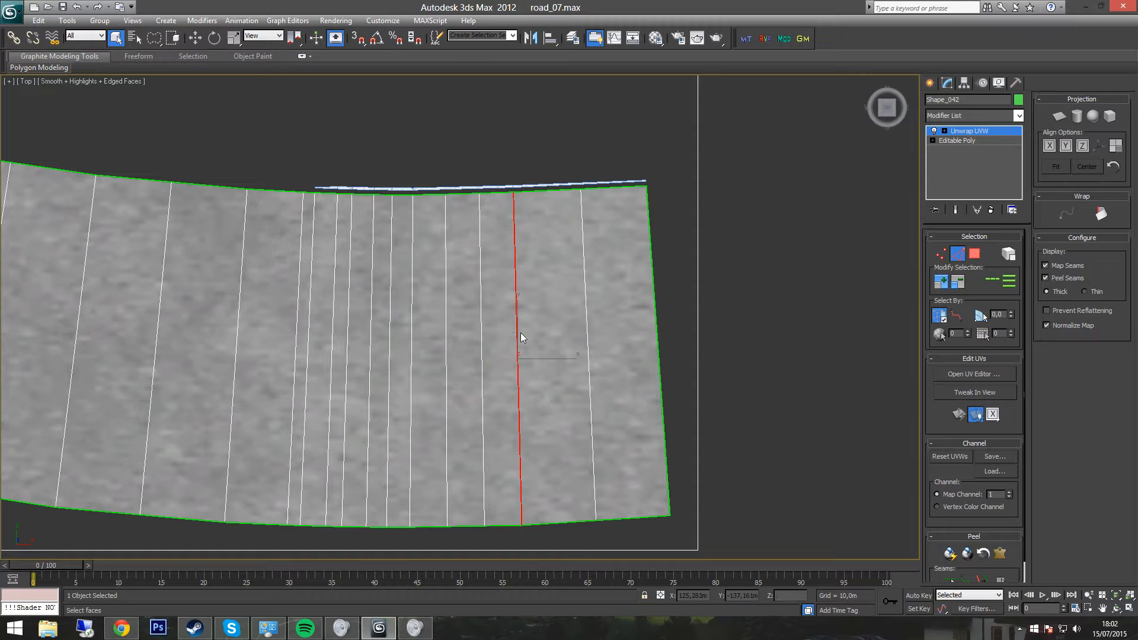
ctrl+click(585, 330)
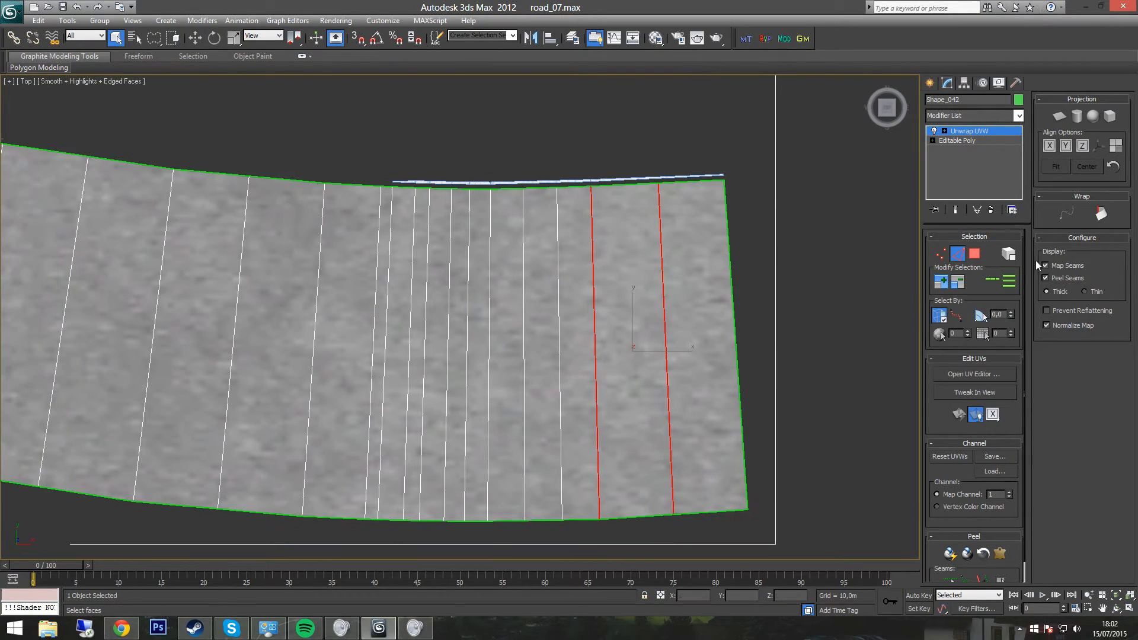
click(1100, 214)
Examine how the unwrapped texture follows the road along its whole curved length.
scroll(729, 376, down, 5)
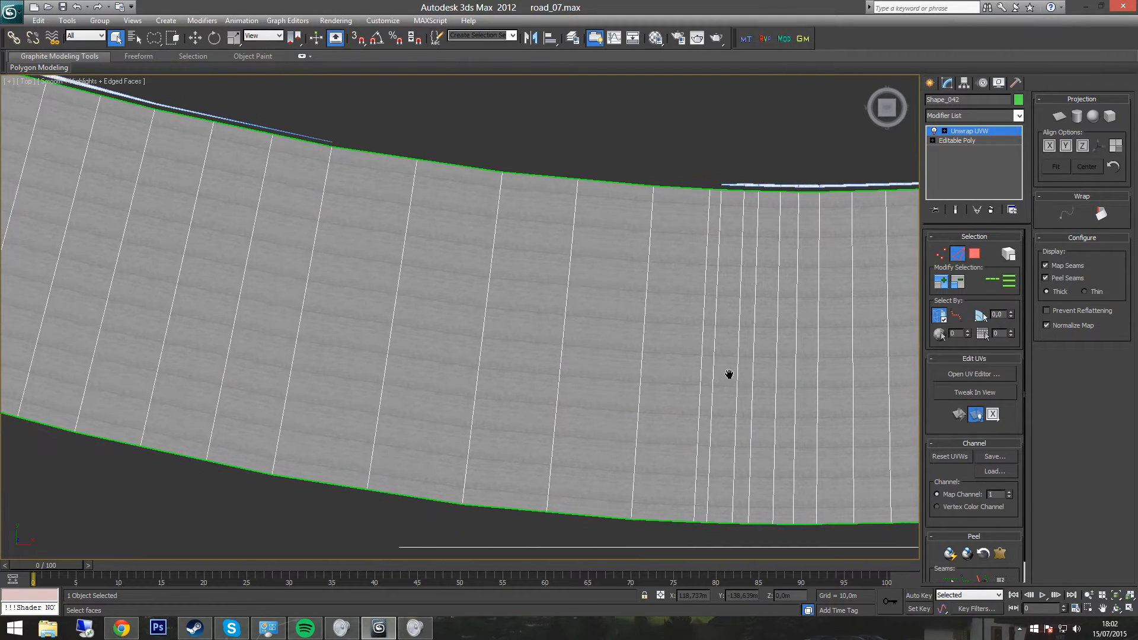
middle_drag(275, 248, 601, 502)
middle_drag(419, 318, 589, 465)
scroll(598, 462, up, 5)
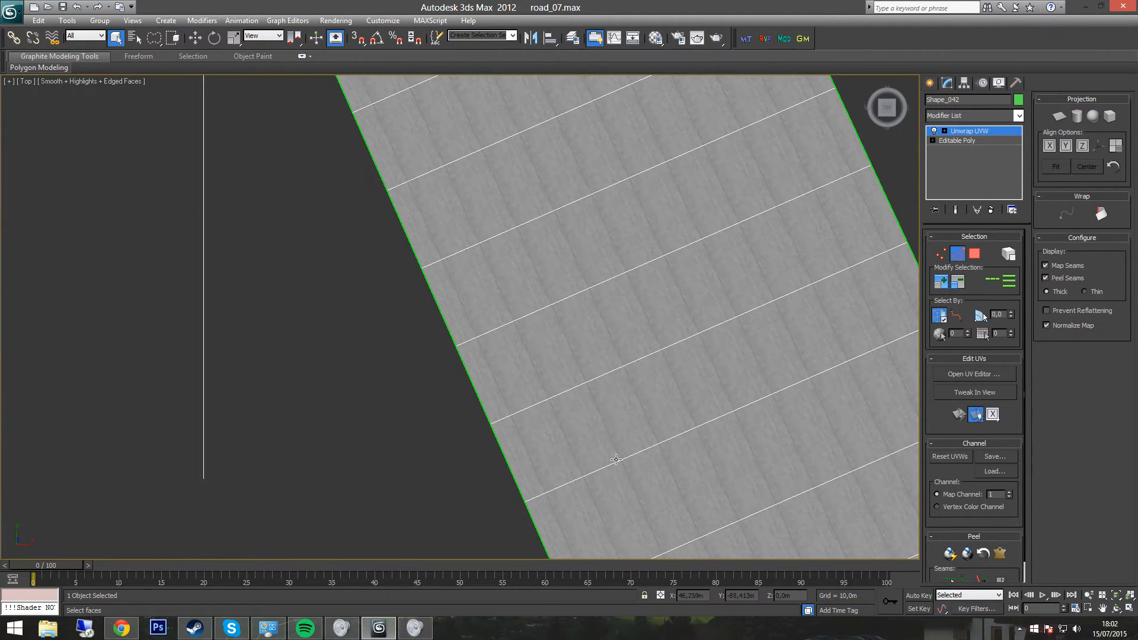
middle_drag(714, 474, 389, 180)
scroll(534, 332, down, 5)
middle_drag(638, 438, 472, 201)
middle_drag(668, 426, 454, 188)
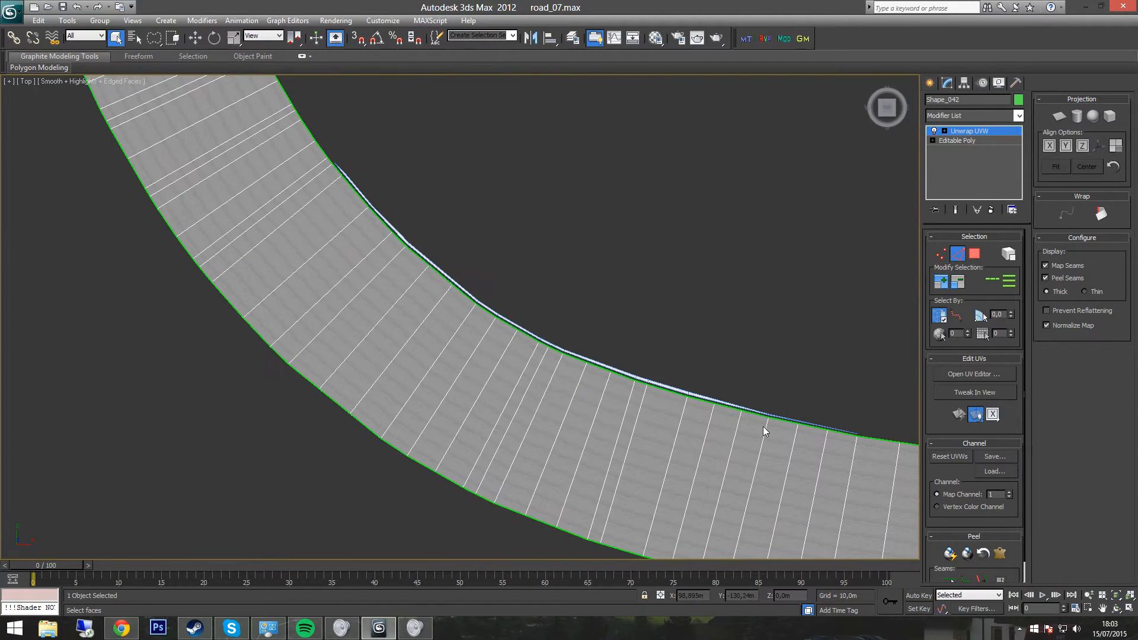
middle_drag(759, 426, 382, 175)
scroll(510, 322, up, 3)
middle_drag(760, 312, 622, 359)
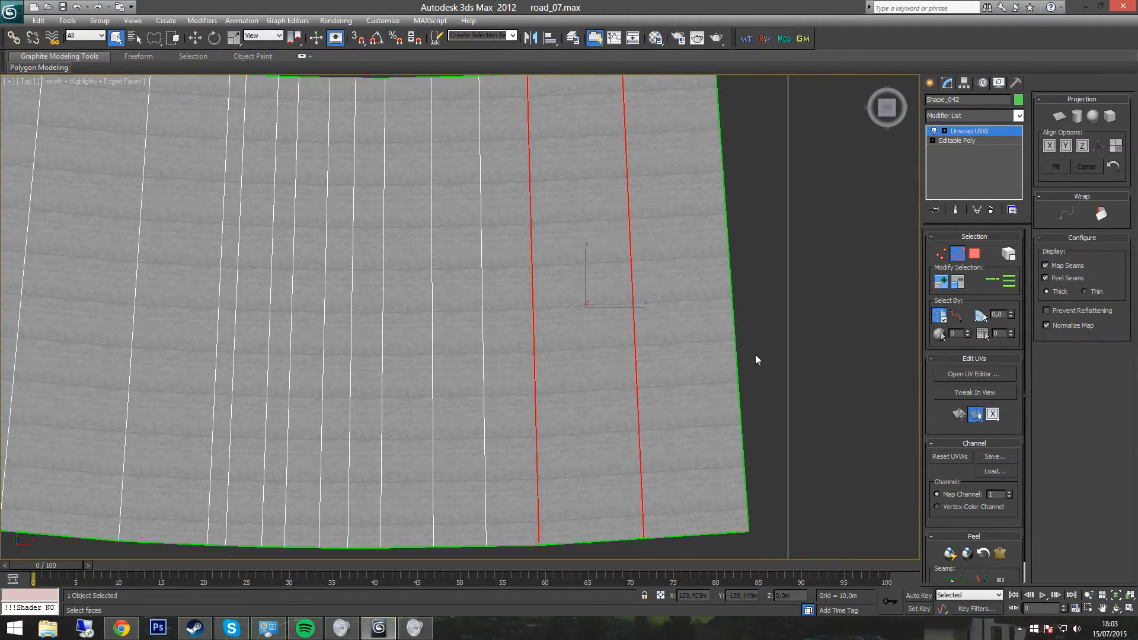
Add a UVW Xform modifier above the Unwrap UVW on the road mesh.
click(993, 116)
drag(1019, 148, 1025, 422)
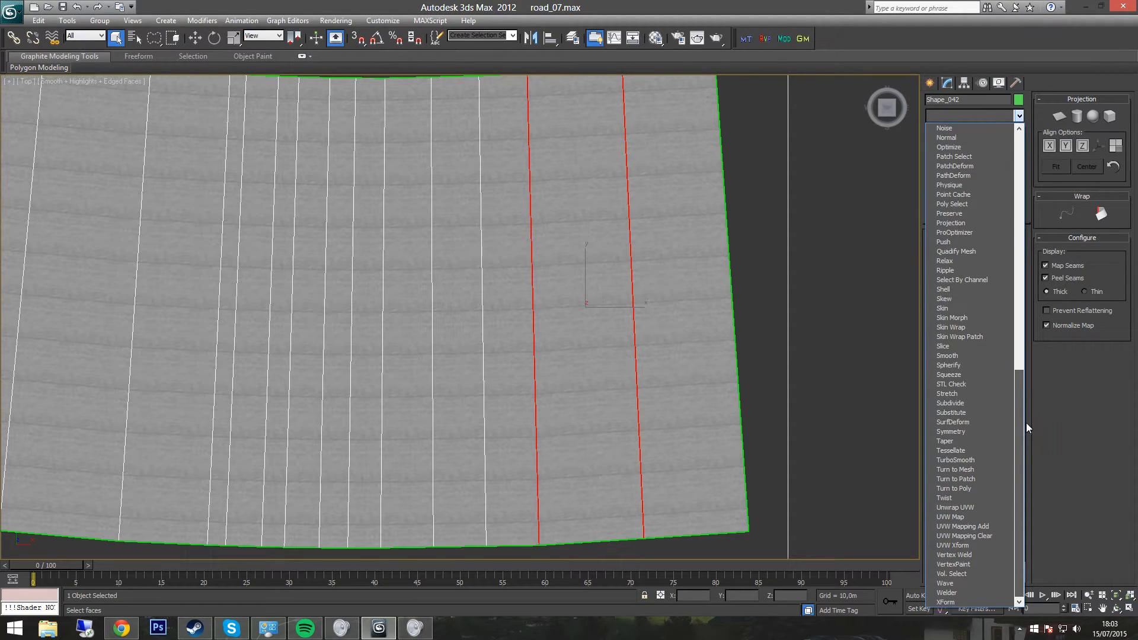
click(970, 545)
middle_drag(787, 355, 780, 435)
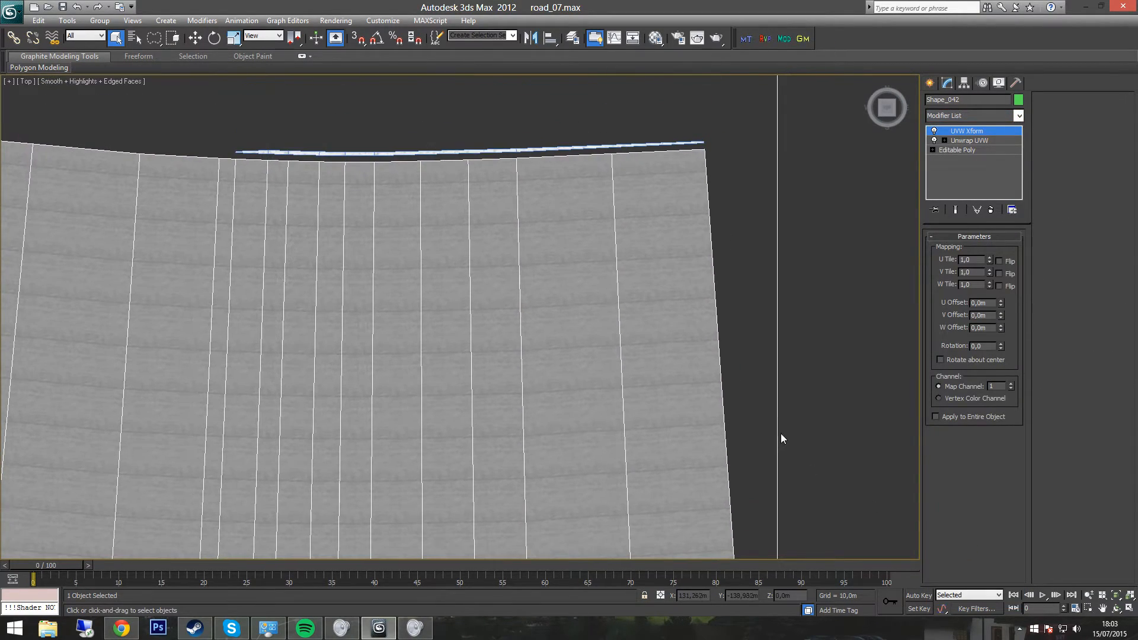
Set the road texture's U Tile to 0.1 and V Tile to 0.09.
drag(989, 271, 994, 303)
click(989, 262)
click(989, 263)
drag(988, 262, 988, 262)
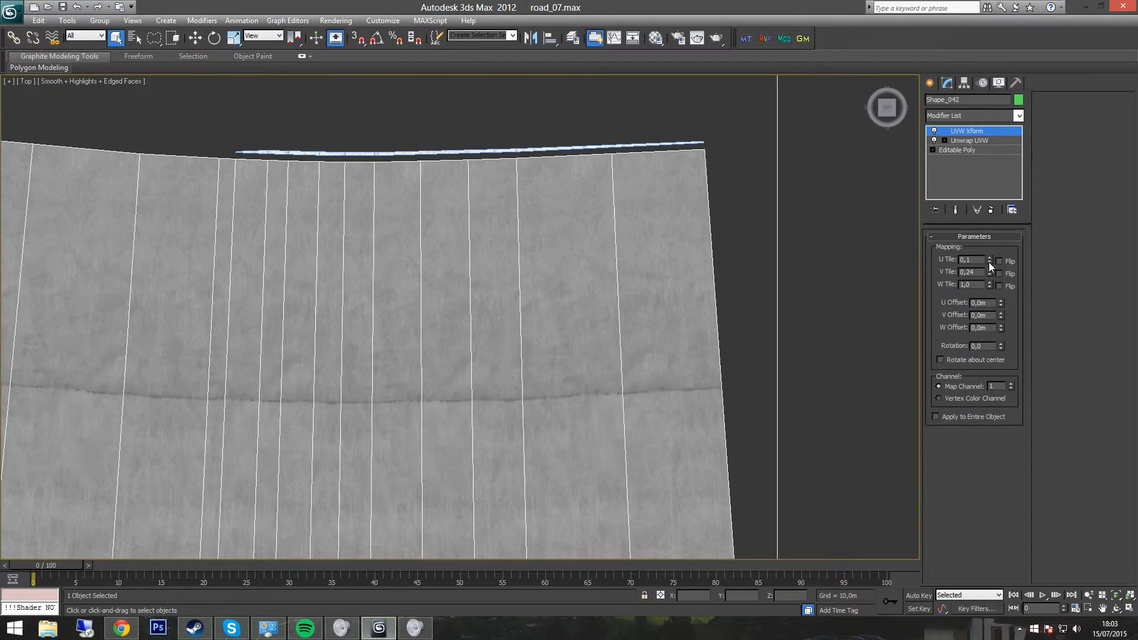
scroll(653, 328, up, 4)
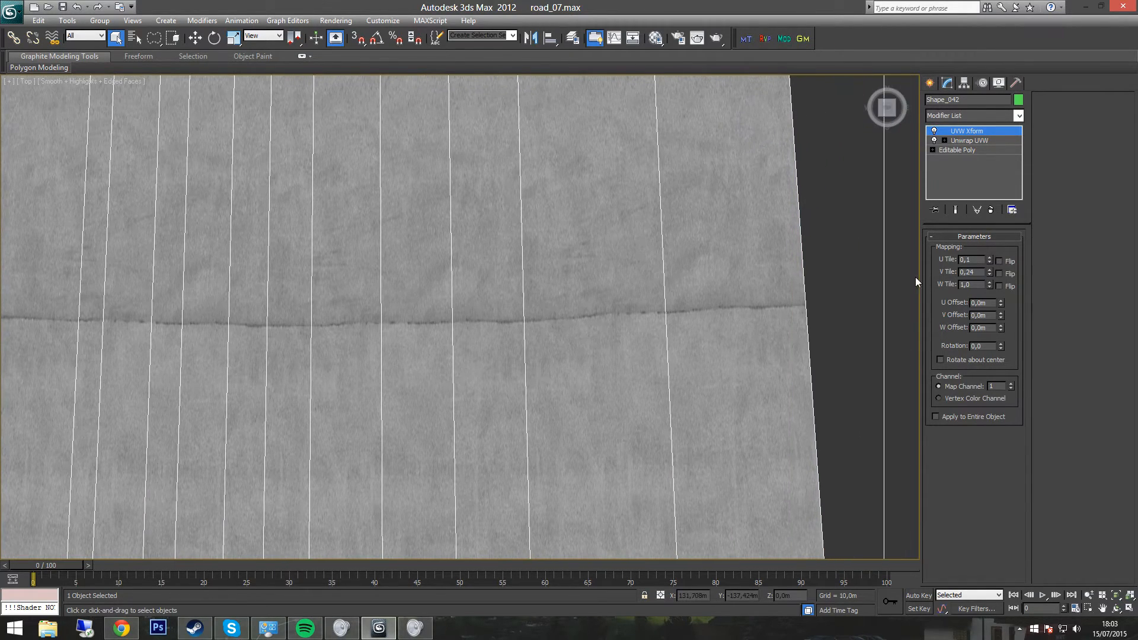
drag(990, 275, 989, 283)
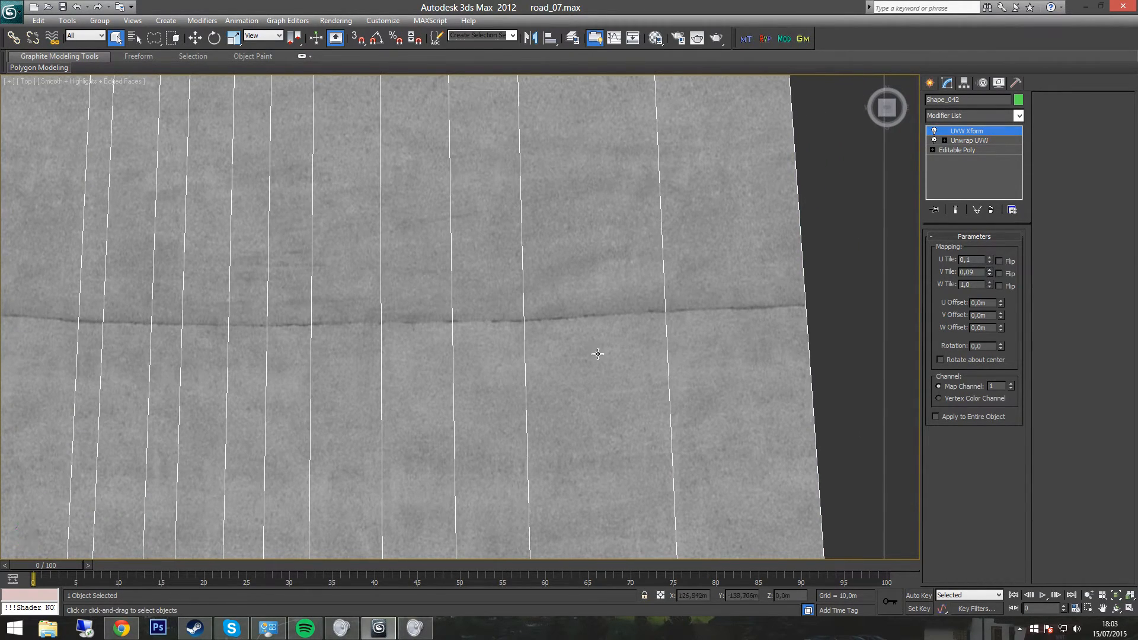
Collapse the road mesh's whole modifier stack into the Editable Poly.
scroll(648, 382, down, 5)
middle_drag(468, 344, 823, 419)
middle_drag(412, 248, 657, 469)
right_click(992, 129)
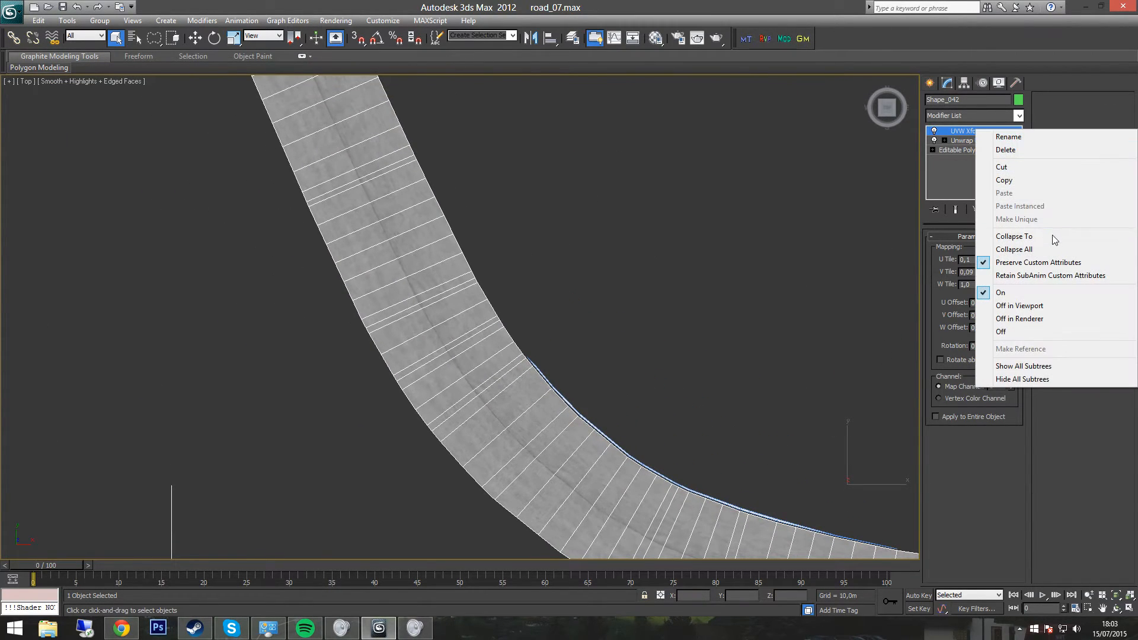
click(1042, 250)
Inspect the scaled asphalt texture and its centre seam along the curve and at the road's end.
middle_drag(632, 332, 748, 424)
scroll(748, 424, down, 1)
middle_drag(835, 394, 417, 209)
scroll(632, 395, up, 1)
middle_drag(632, 395, 631, 302)
scroll(631, 302, up, 1)
middle_drag(631, 302, 666, 362)
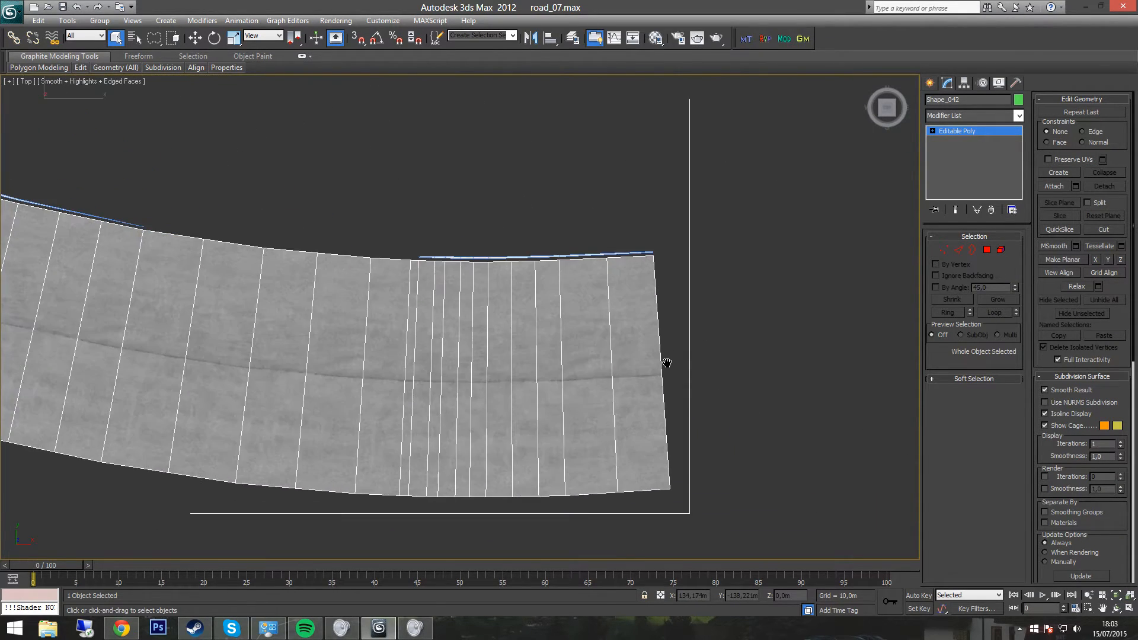
scroll(701, 360, up, 4)
scroll(744, 300, up, 2)
middle_drag(801, 299, 790, 241)
scroll(767, 234, down, 2)
scroll(779, 224, up, 2)
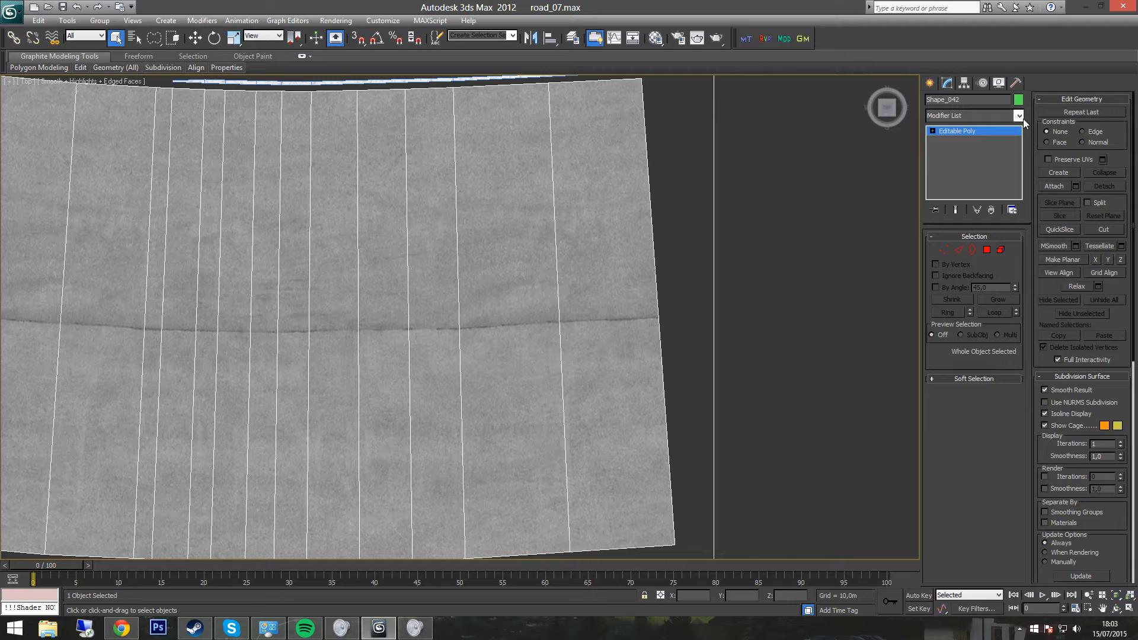
Connect the ring of all cross edges with 1 segment, pinch -1 and slide 95, placing a loop near the road's inner edge.
click(958, 250)
click(655, 287)
shift+click(558, 286)
scroll(434, 300, down, 6)
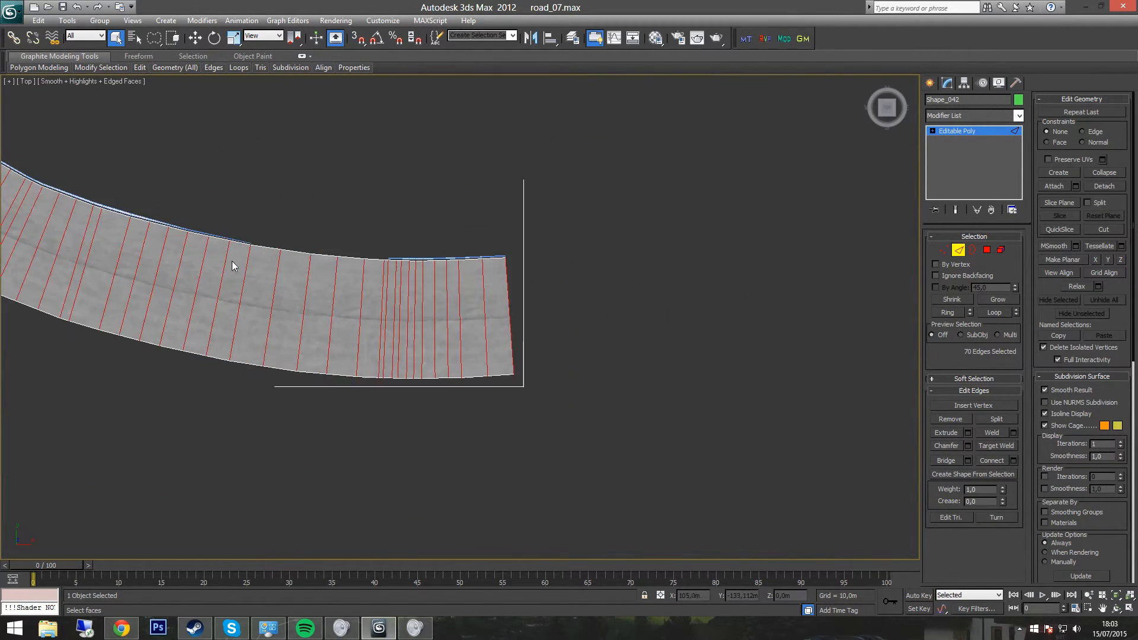
middle_drag(186, 240, 690, 393)
scroll(300, 198, down, 3)
scroll(693, 302, up, 6)
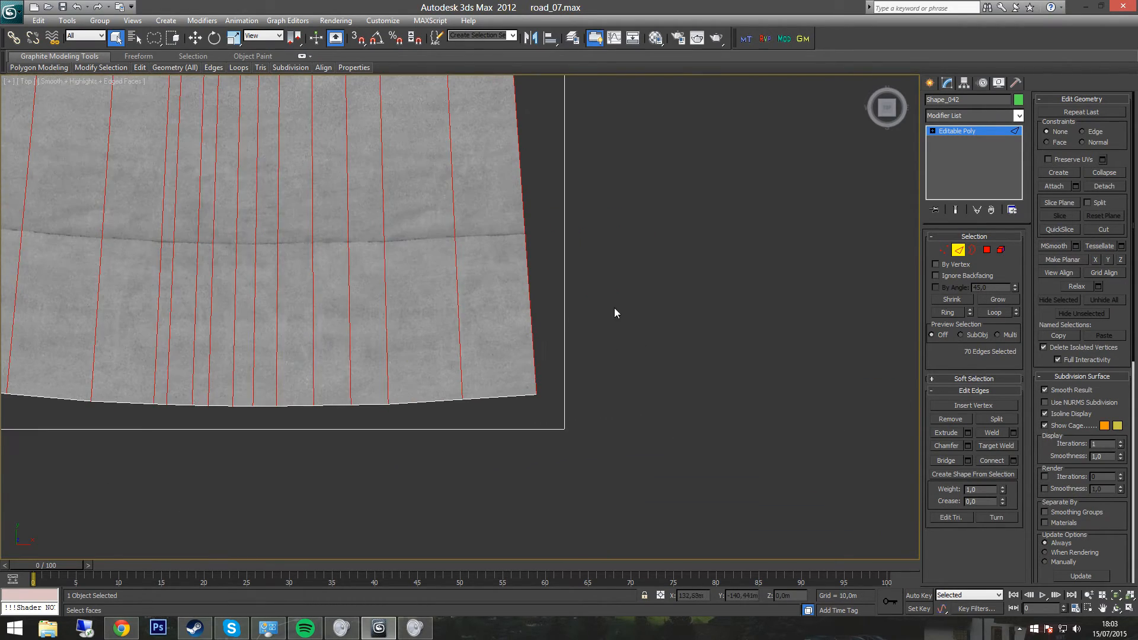
click(1013, 461)
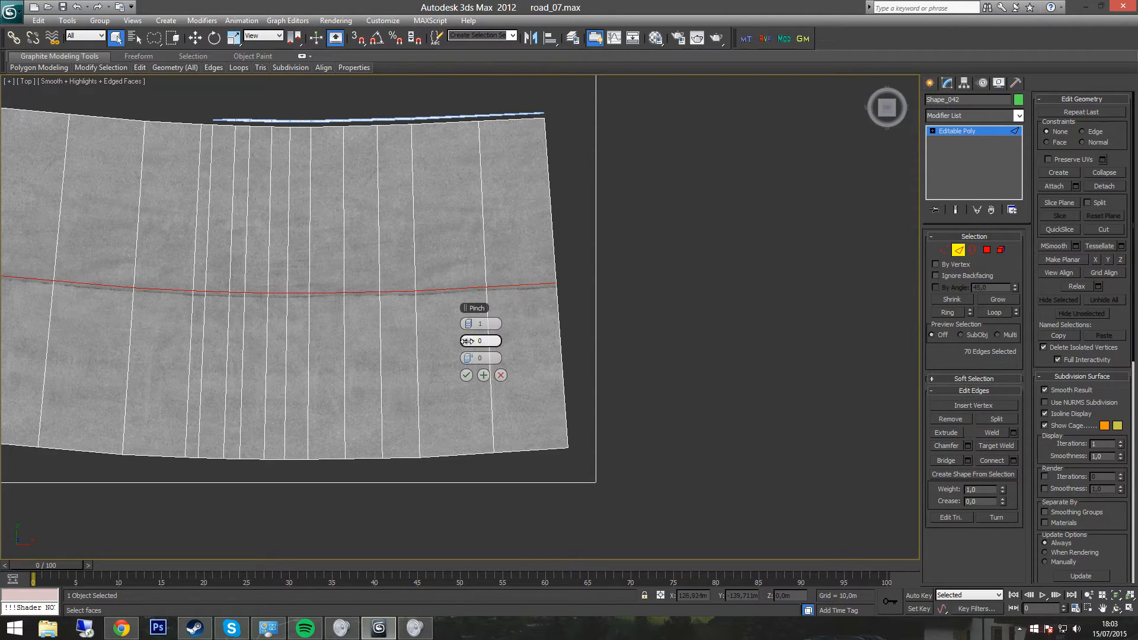
drag(466, 341, 696, 357)
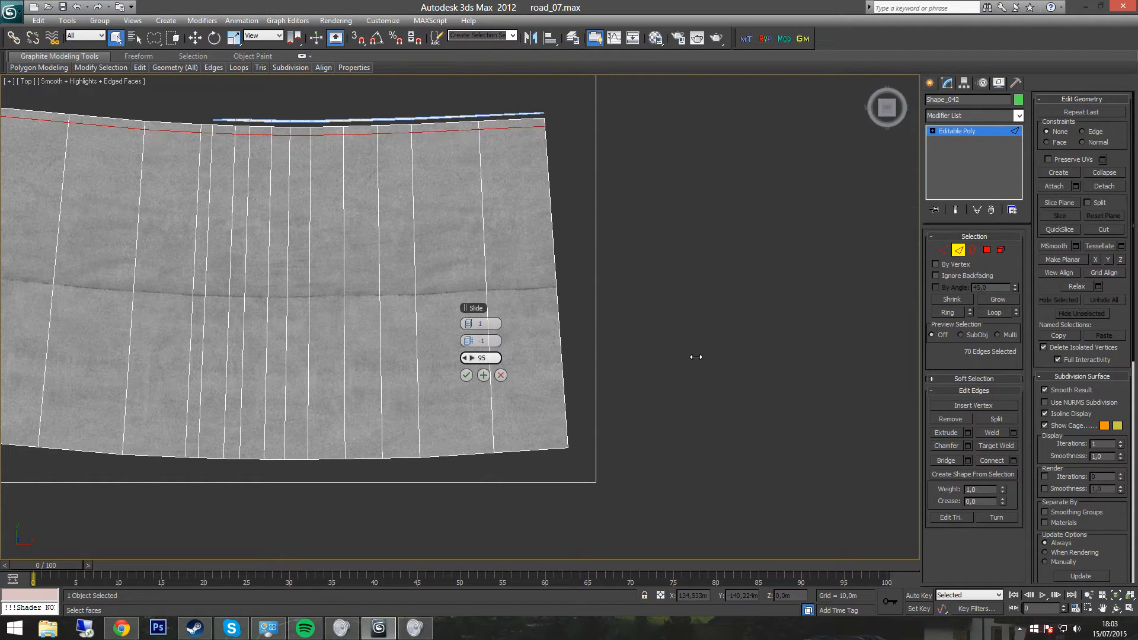
click(466, 375)
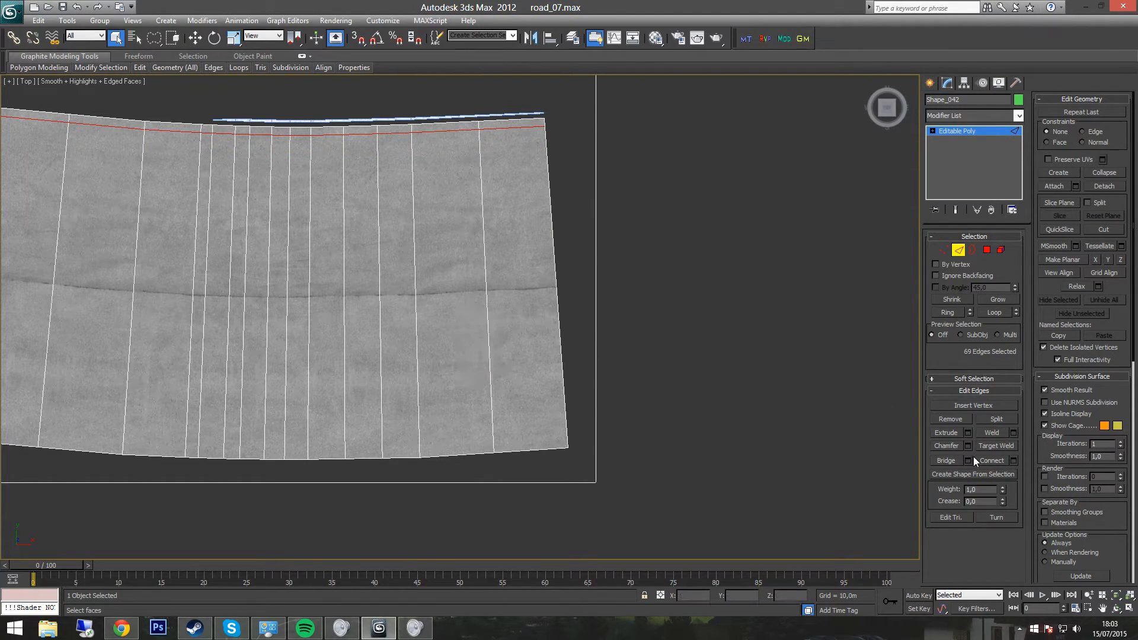
Connect the ring of wide cross edges with 1 segment, pinch -1 and slide -95, placing a loop near the road's outer edge.
click(558, 295)
shift+click(487, 299)
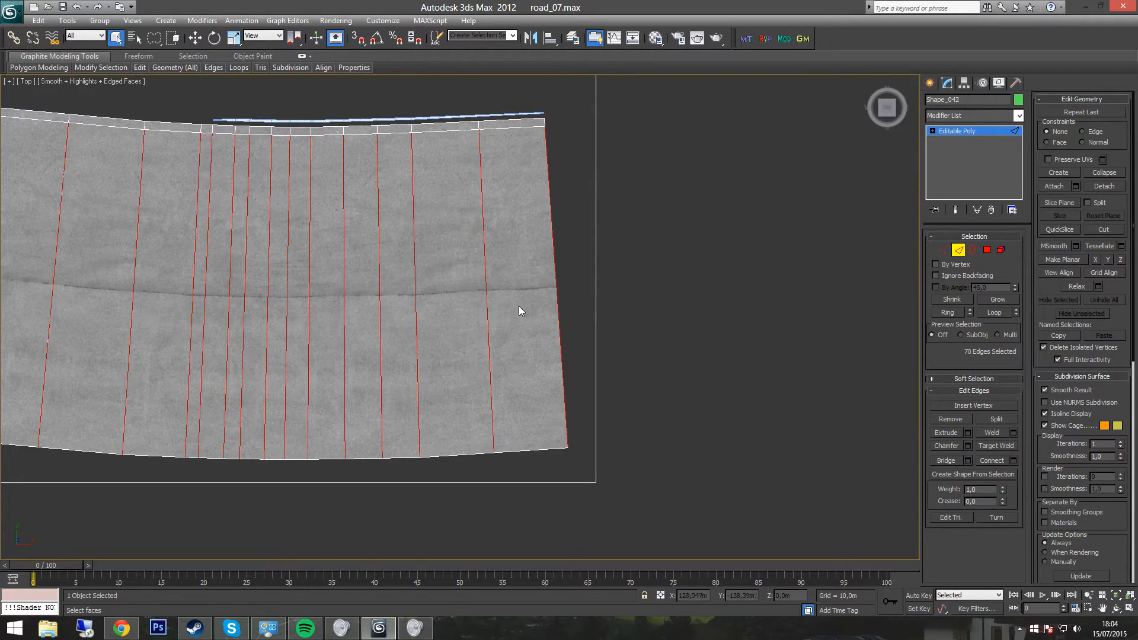
click(1013, 461)
drag(468, 358, 17, 383)
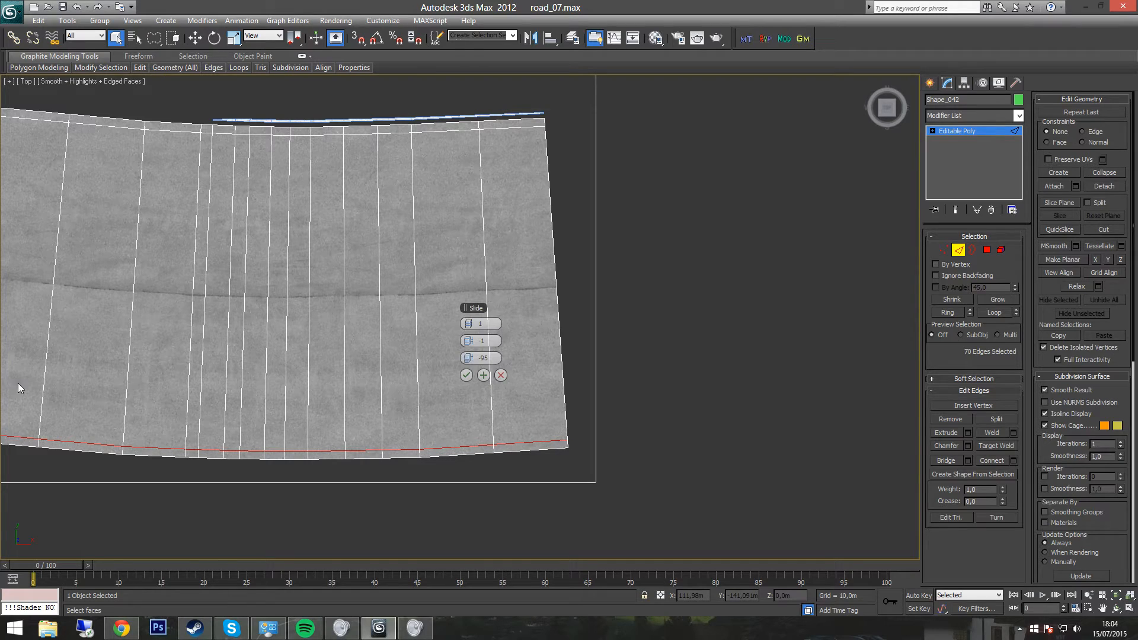
click(466, 375)
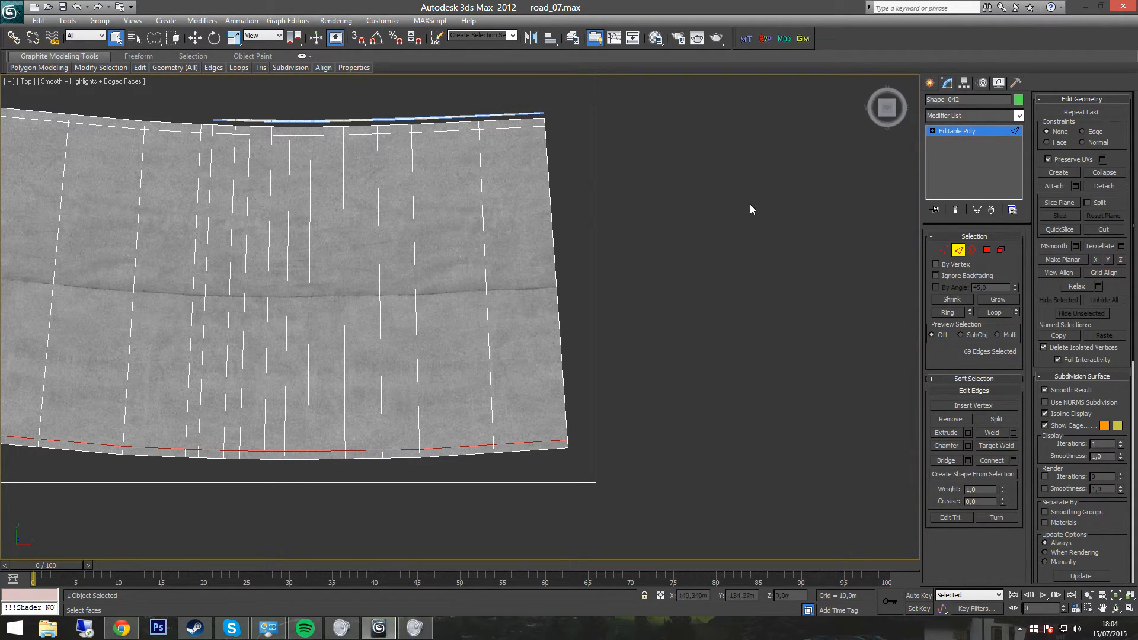
Turn on Preserve UVs and connect the wide middle cross edges with one loop placed along the texture's centre seam.
middle_drag(677, 300, 713, 318)
click(611, 296)
shift+click(541, 307)
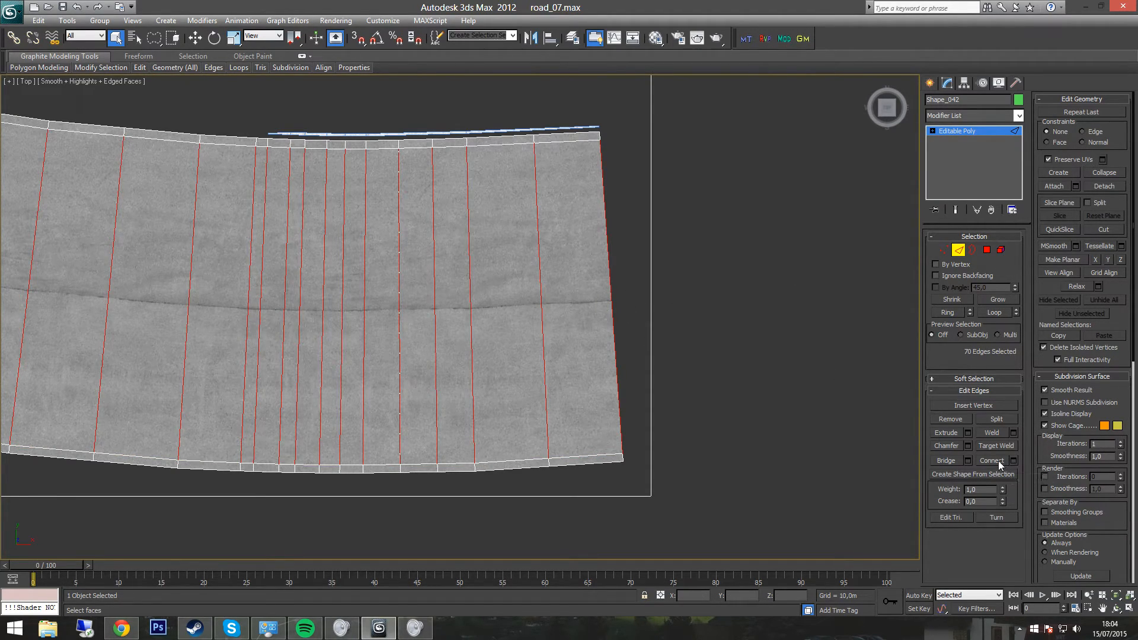
click(1013, 461)
drag(474, 357, 615, 372)
click(466, 375)
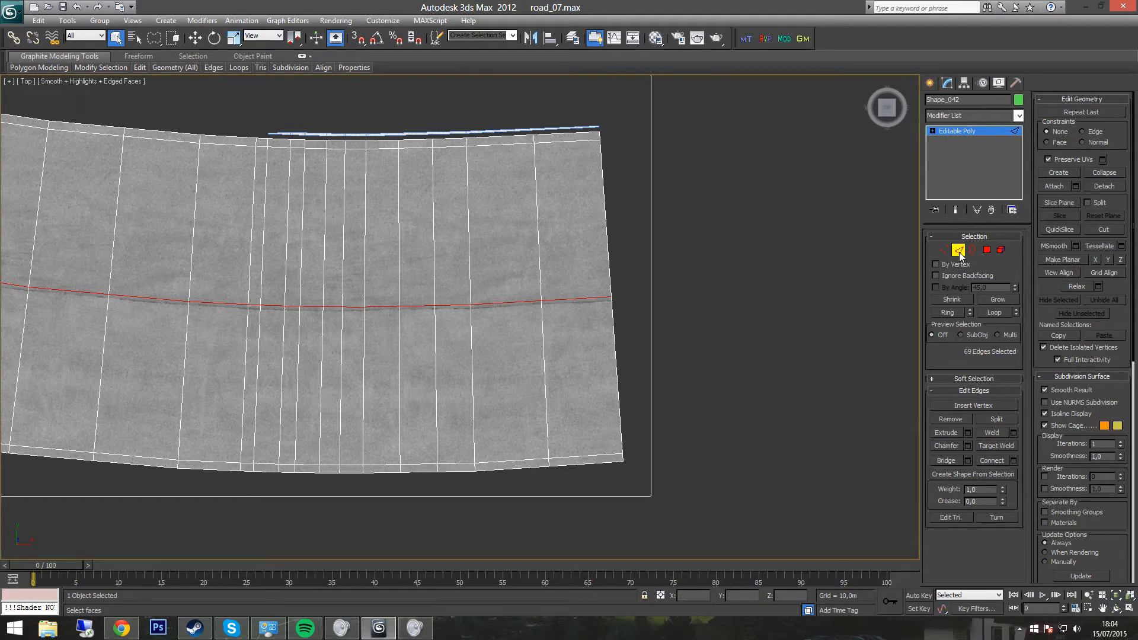
Connect the cross edges on both sides of the centre loop, adding one lengthwise loop through each half of the road.
click(605, 218)
key(alt+r)
click(997, 460)
click(618, 365)
key(alt+r)
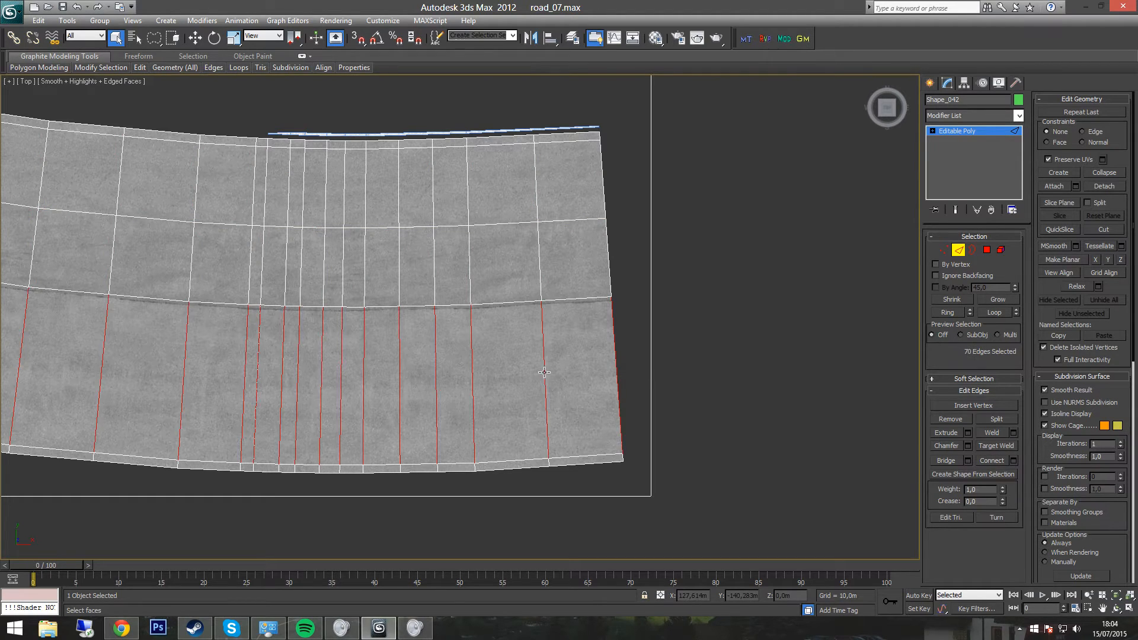
click(996, 464)
Select the four wide polygon strips along the full length of the road.
middle_drag(470, 327, 813, 366)
scroll(551, 350, down, 5)
middle_drag(425, 290, 704, 360)
middle_drag(832, 360, 472, 244)
scroll(616, 327, up, 5)
scroll(735, 323, up, 3)
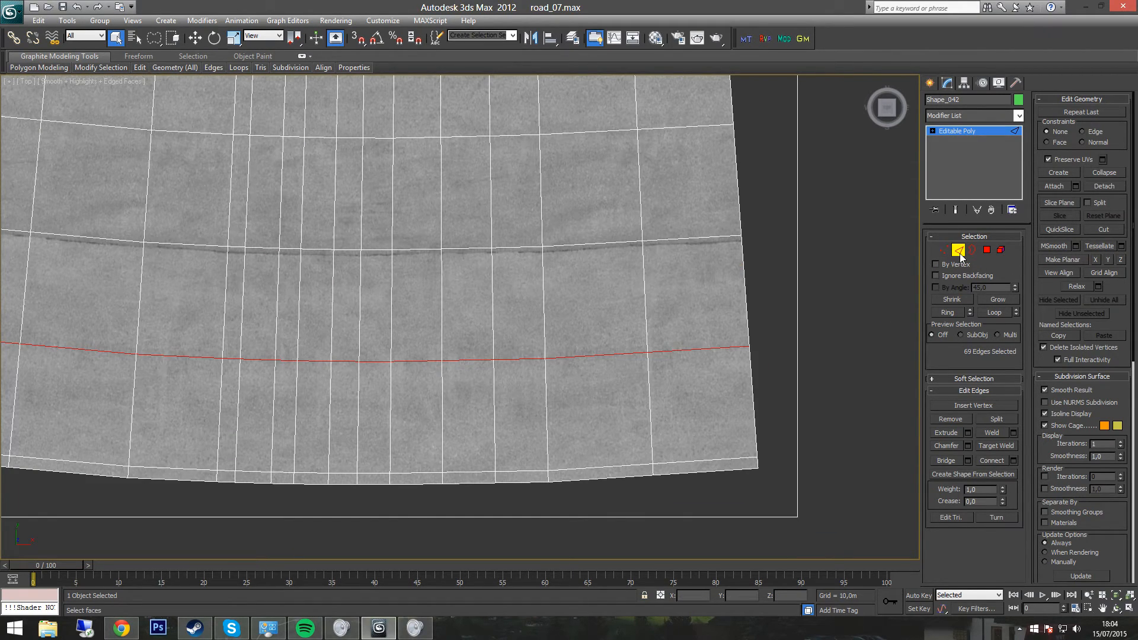
click(959, 254)
middle_drag(808, 341, 715, 319)
click(988, 250)
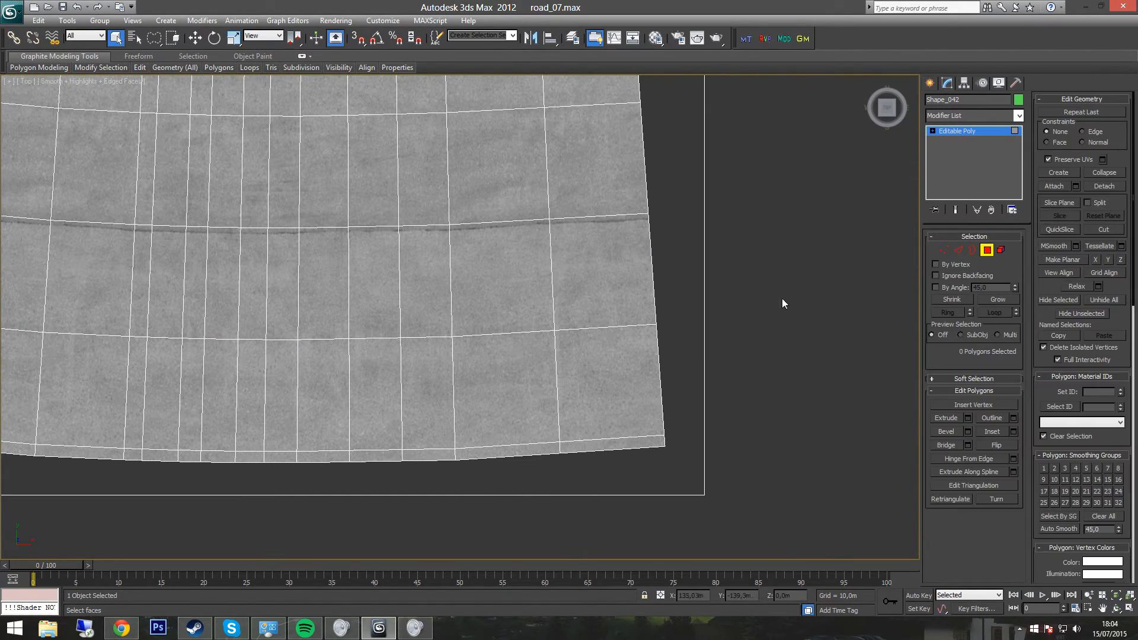
click(633, 360)
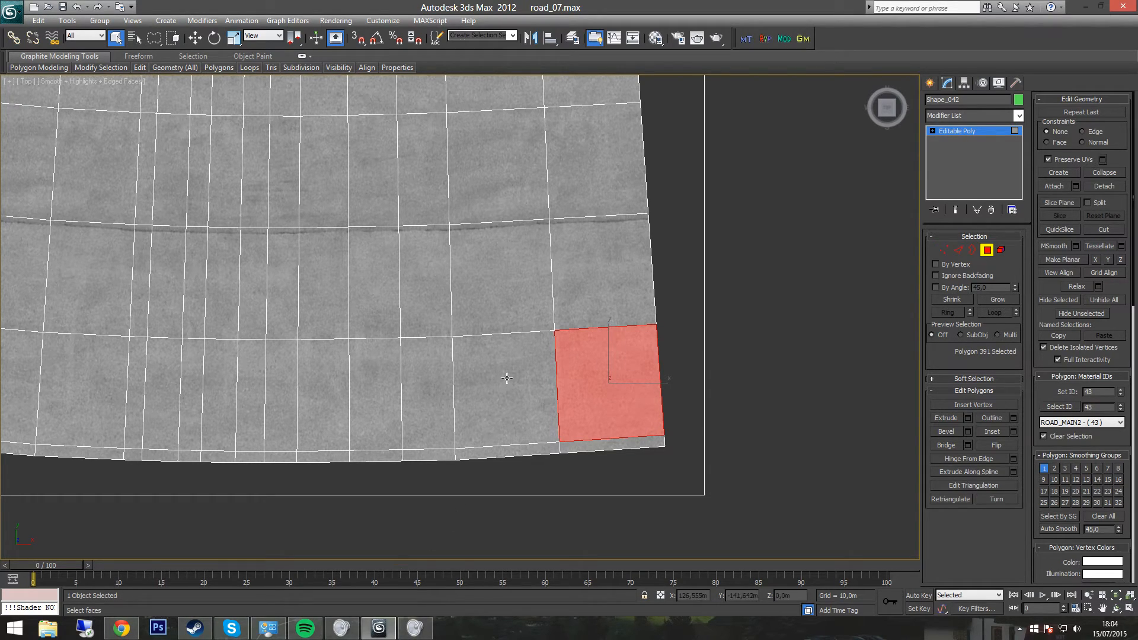
right_click(309, 620)
click(262, 597)
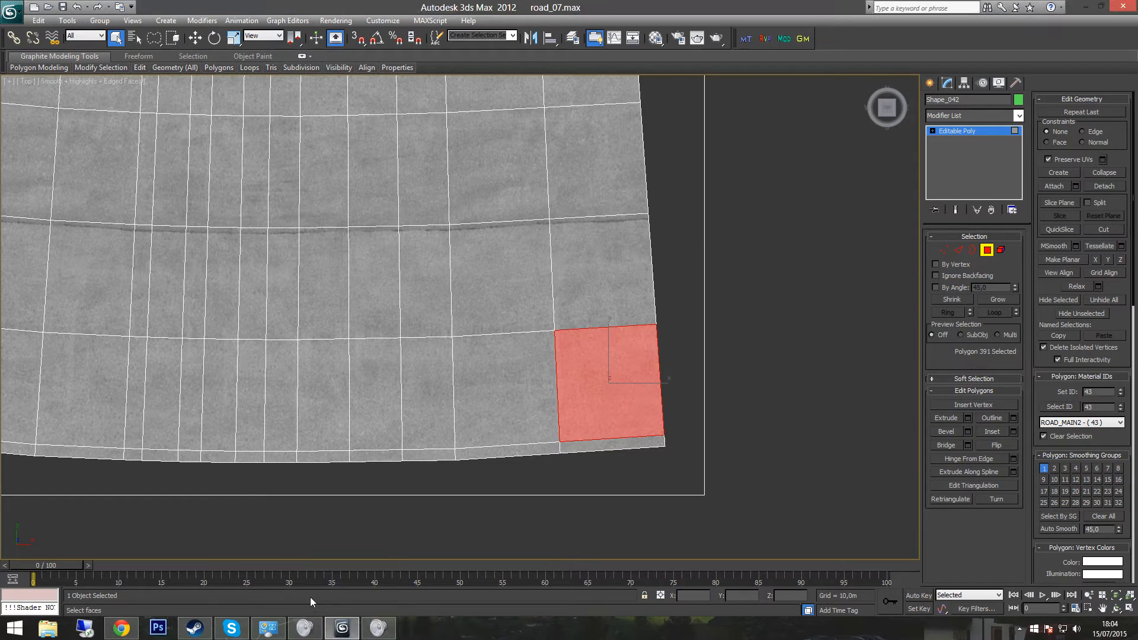
shift+click(541, 365)
shift+click(582, 313)
shift+click(478, 294)
shift+click(497, 207)
Remove the two narrow border polygons at the road's end from the polygon selection.
middle_drag(559, 160, 608, 394)
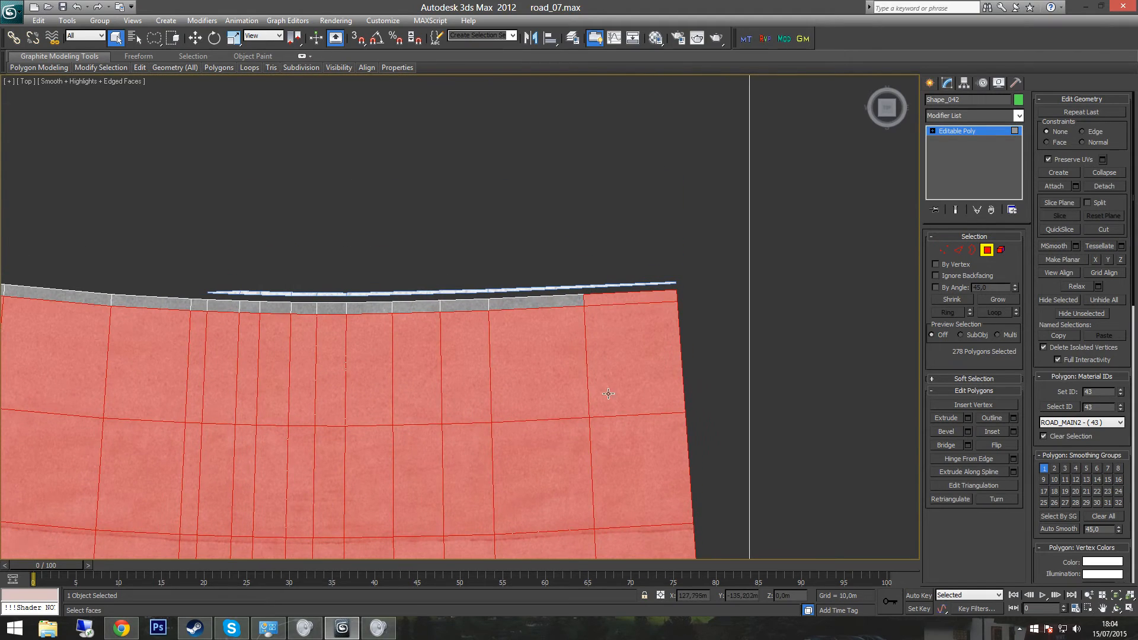
alt+click(636, 298)
middle_drag(718, 521, 582, 274)
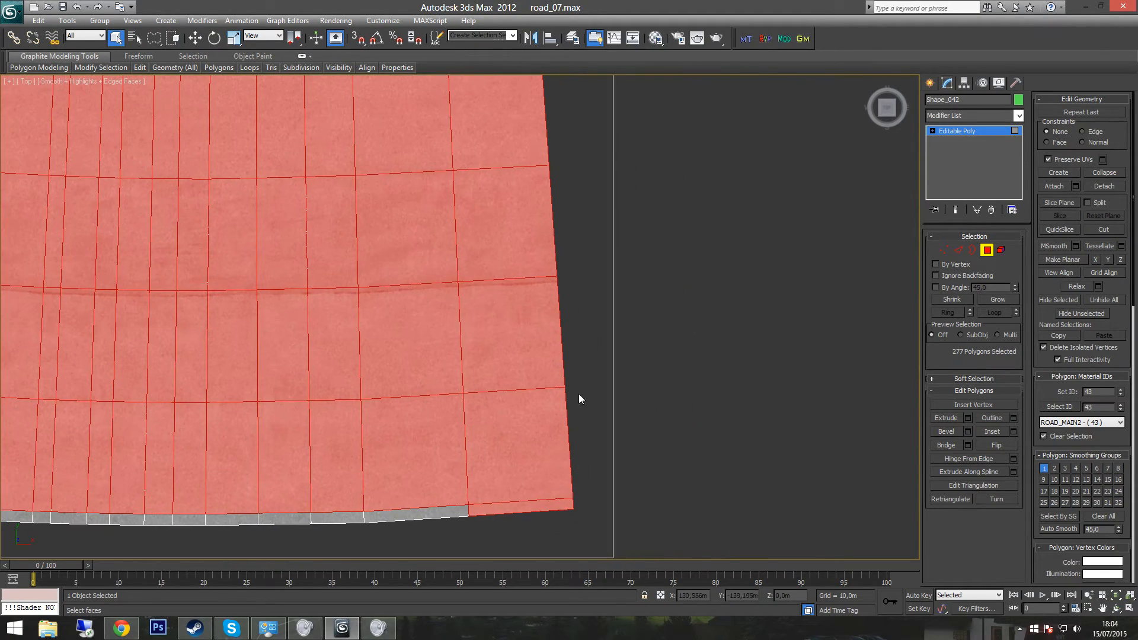
alt+click(538, 503)
Check the polygon selection and unselected border strips along the curve and back to the road's end.
scroll(407, 407, down, 5)
middle_drag(224, 279, 623, 474)
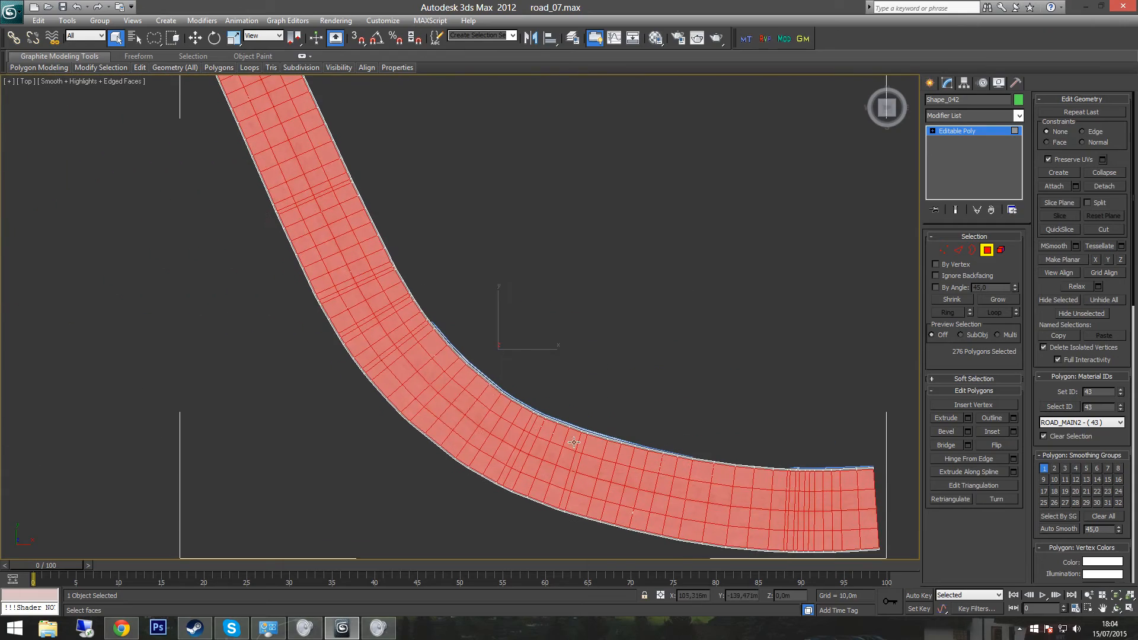
middle_drag(403, 289, 608, 539)
scroll(554, 423, up, 3)
middle_drag(632, 473, 428, 200)
middle_drag(669, 489, 431, 198)
middle_drag(691, 492, 457, 150)
mouse_move(696, 441)
middle_down()
mouse_move(475, 296)
mouse_move(453, 264)
middle_up()
scroll(696, 442, up, 2)
mouse_move(708, 432)
middle_down()
mouse_move(648, 399)
mouse_move(415, 318)
middle_up()
middle_drag(704, 400, 273, 264)
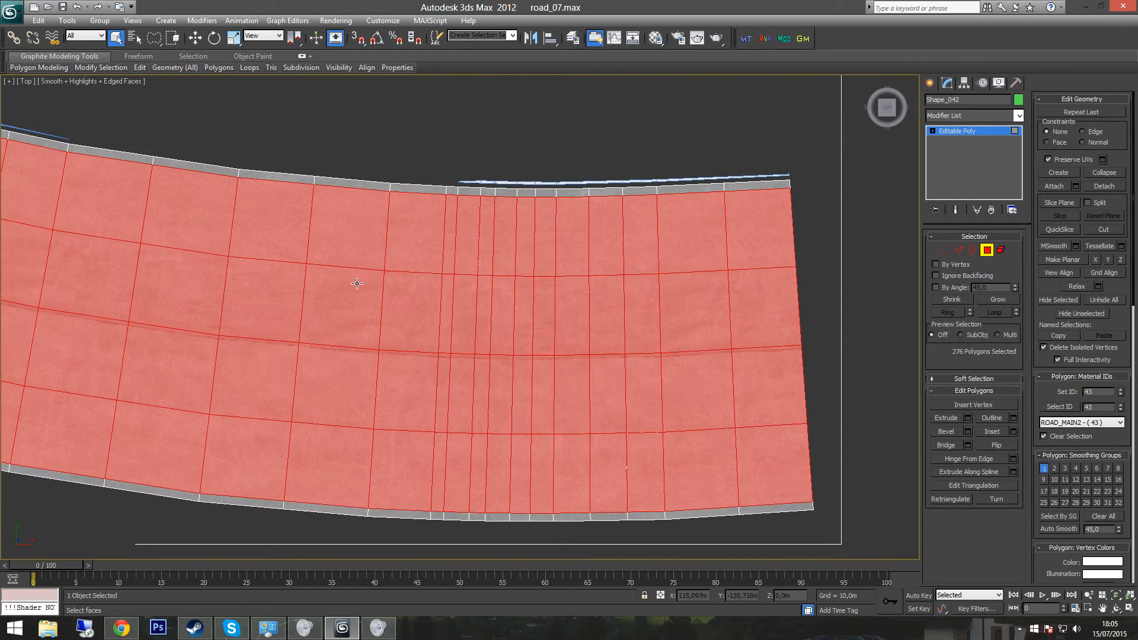
Apply a MeshSmooth modifier to the road and turn off its Isoline Display.
click(1018, 116)
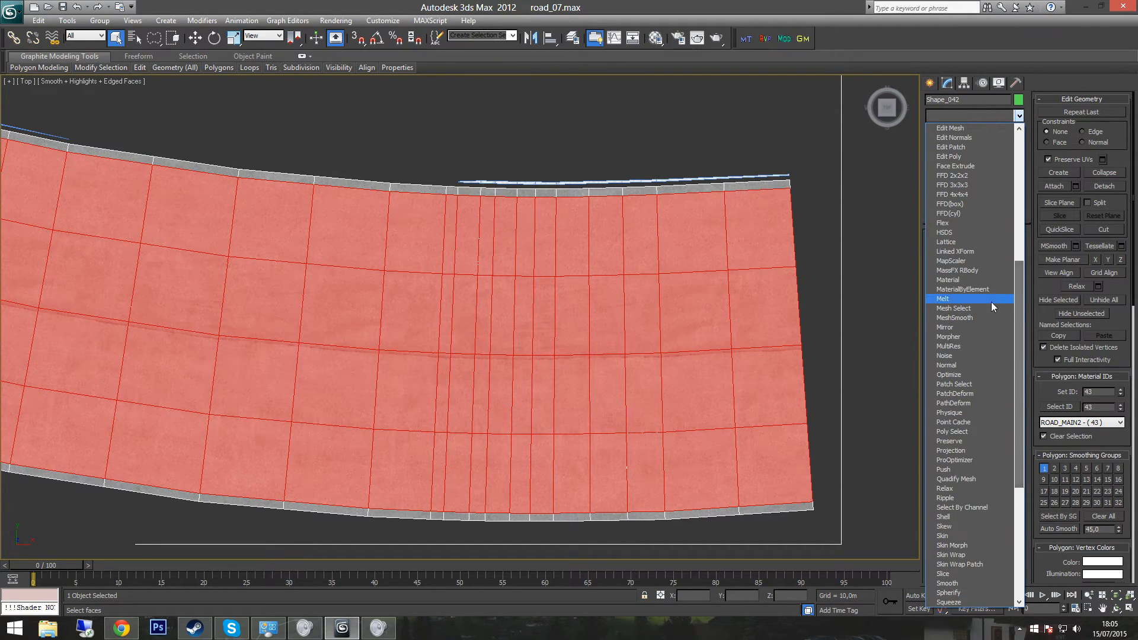
click(969, 318)
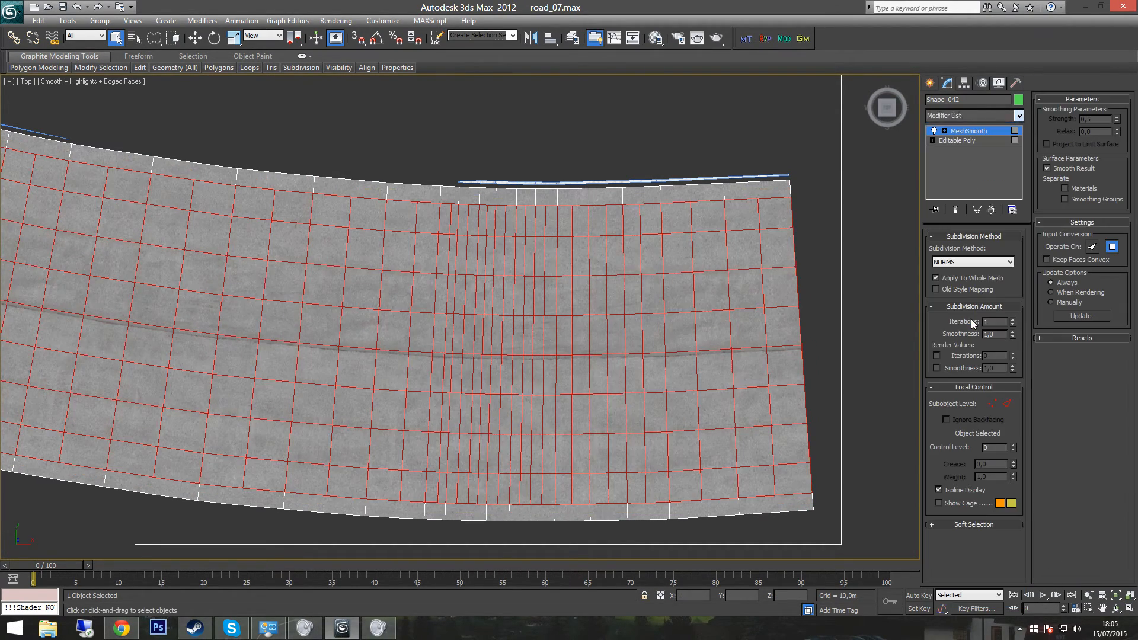
click(938, 489)
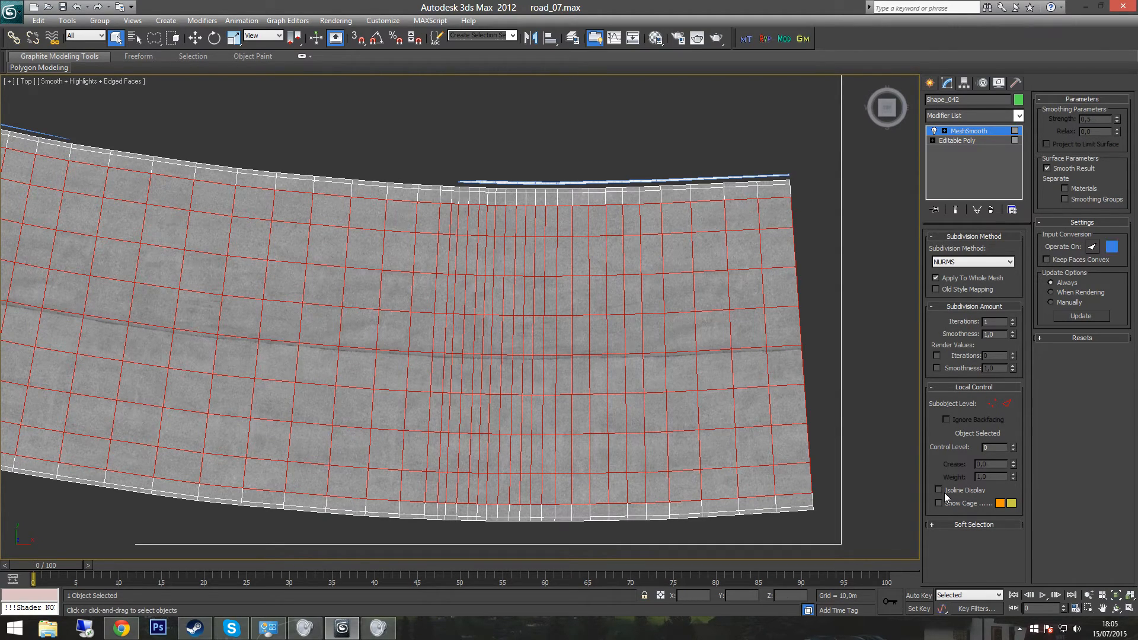
Examine the curve's outer border up close and compare its edges with MeshSmooth on and off.
middle_drag(682, 336, 582, 279)
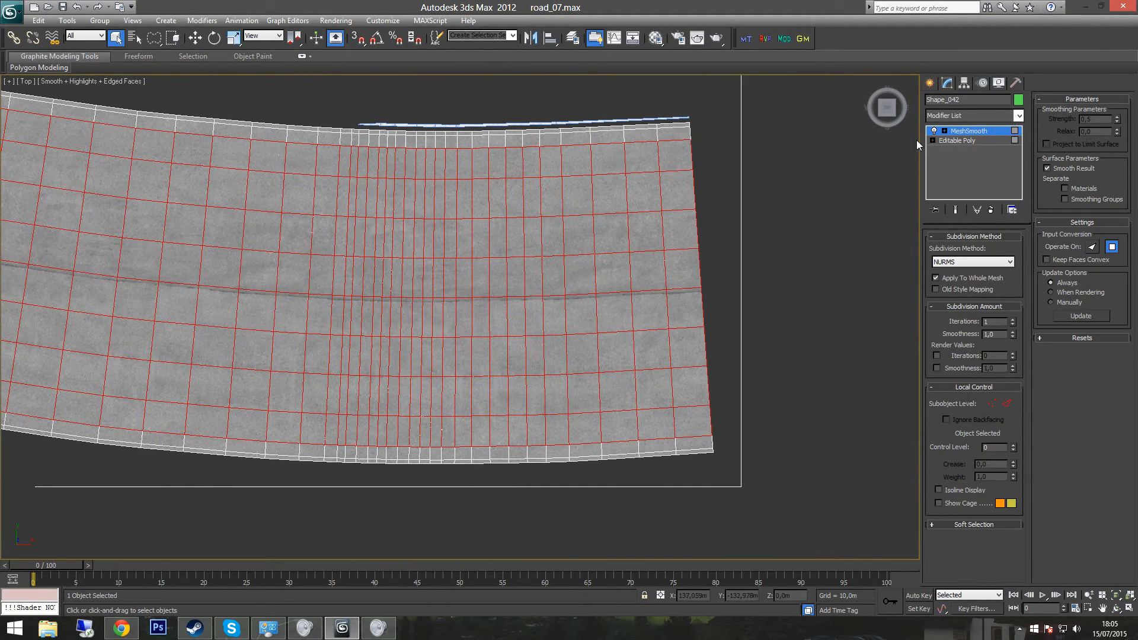
drag(894, 115, 821, 27)
middle_drag(373, 198, 790, 364)
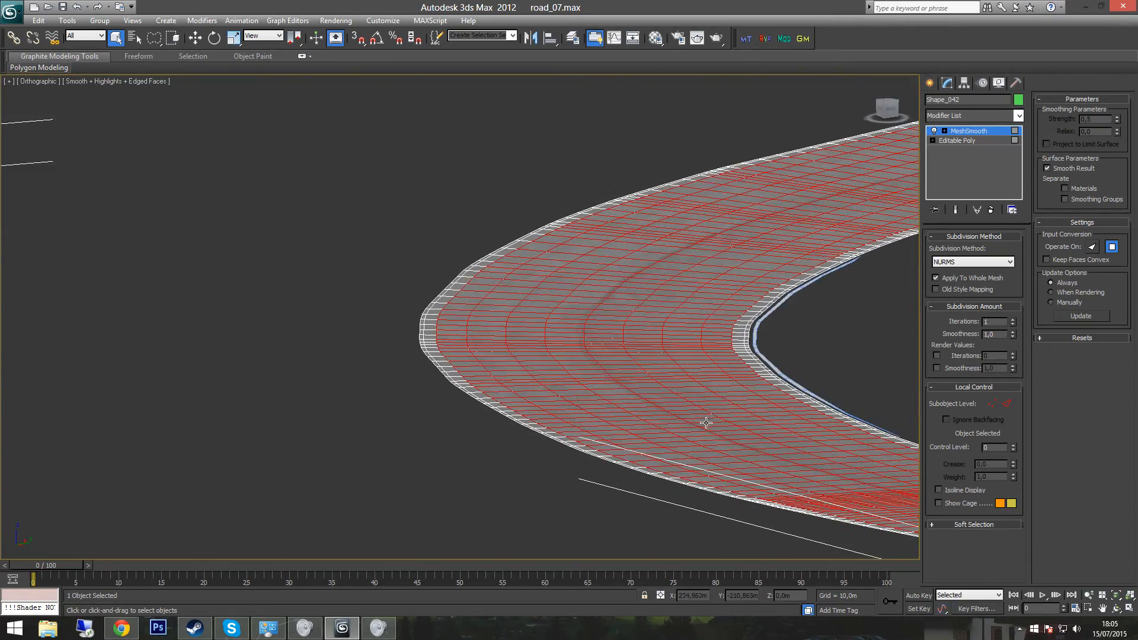
scroll(705, 421, up, 6)
scroll(759, 284, up, 4)
middle_drag(675, 437, 711, 330)
scroll(711, 330, up, 5)
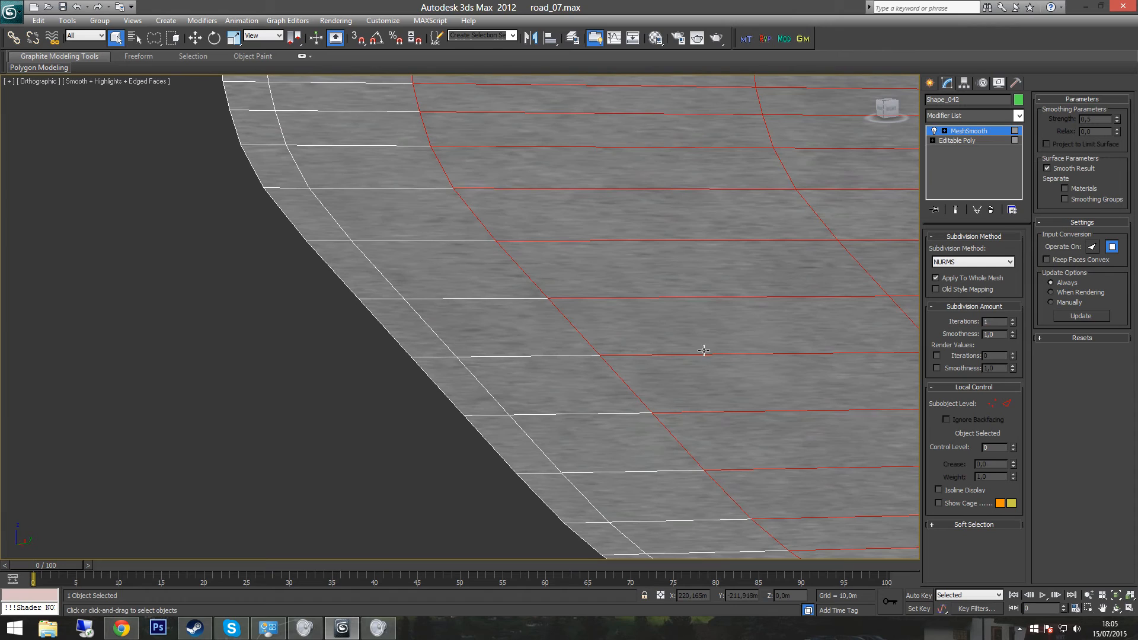
click(936, 131)
click(936, 131)
click(936, 131)
click(936, 131)
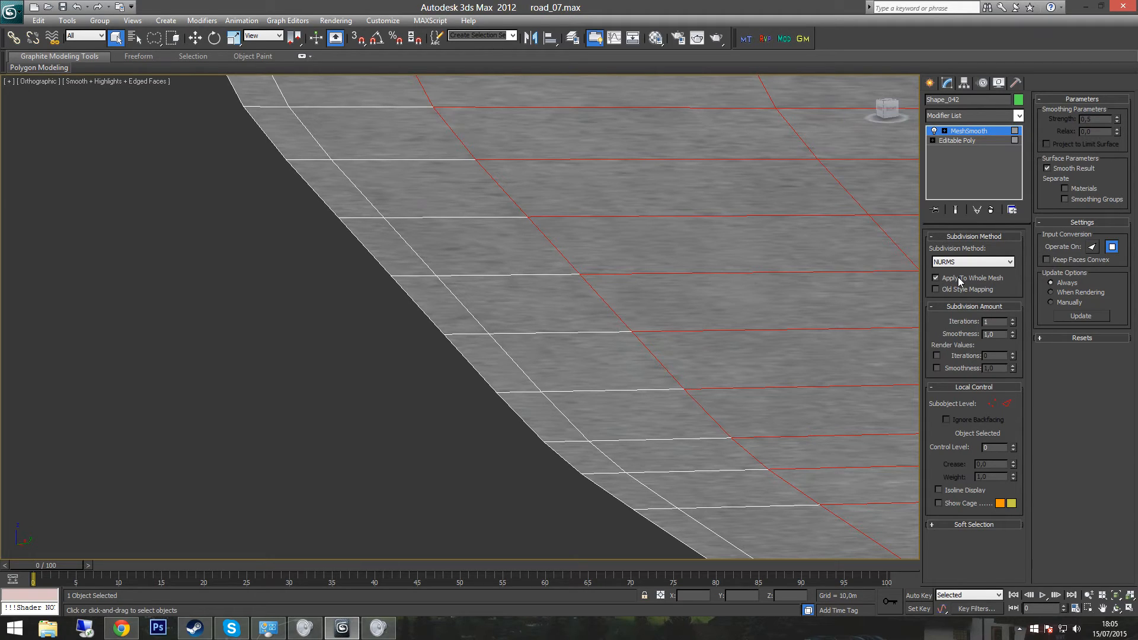
click(934, 132)
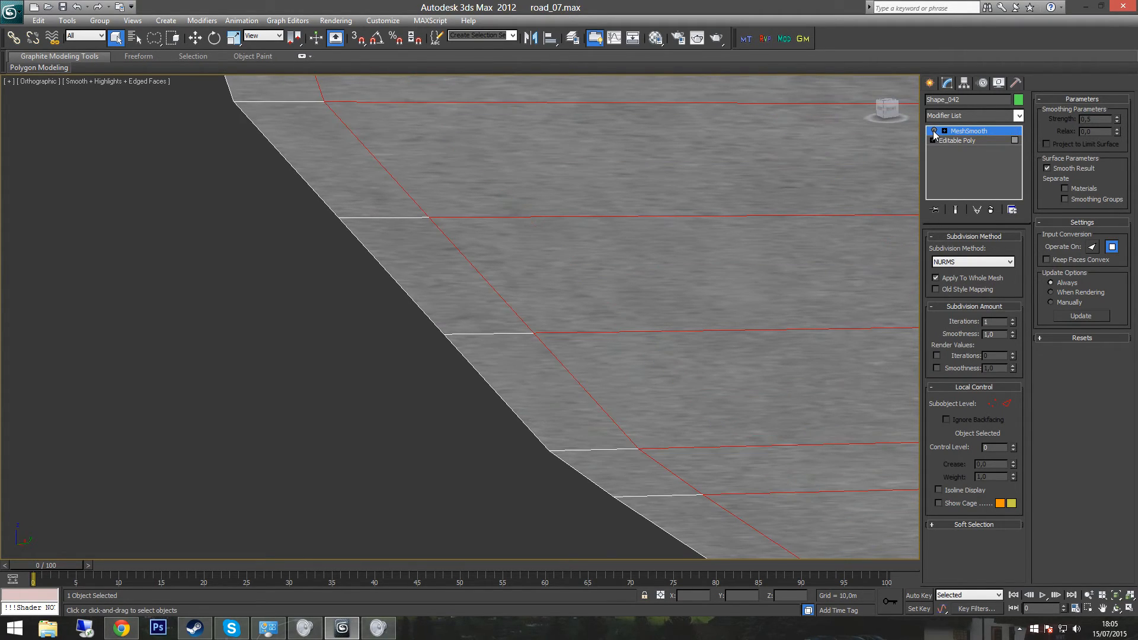
middle_drag(579, 500, 490, 348)
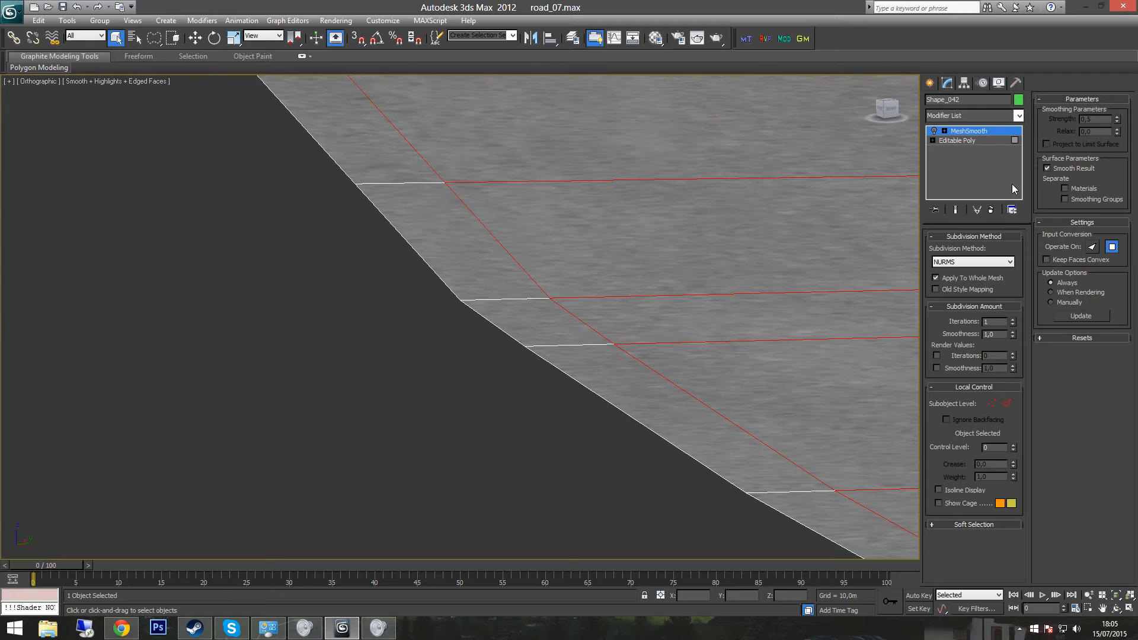
Turn off MeshSmooth's Apply To Whole Mesh and compare the road border with the modifier on and off, leaving it enabled.
click(934, 131)
click(934, 131)
click(935, 131)
click(935, 131)
click(934, 131)
click(935, 131)
click(934, 131)
click(934, 131)
click(935, 131)
click(935, 132)
click(934, 131)
Collapse the road's whole modifier stack, including MeshSmooth, into the Editable Poly.
scroll(691, 261, down, 5)
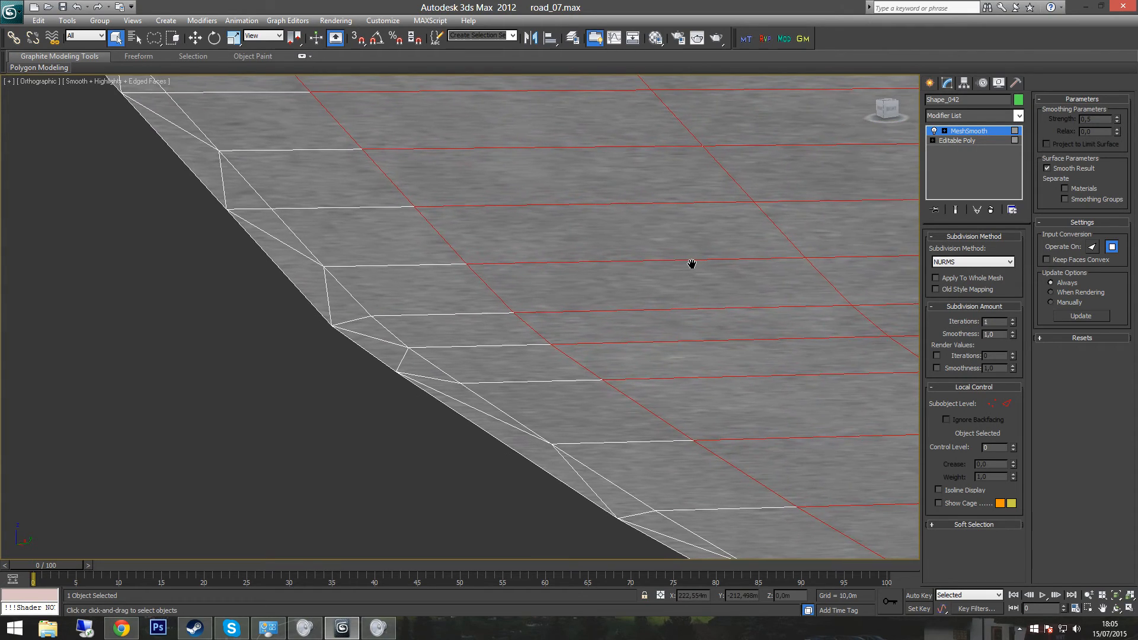
middle_drag(712, 281, 708, 280)
right_click(993, 132)
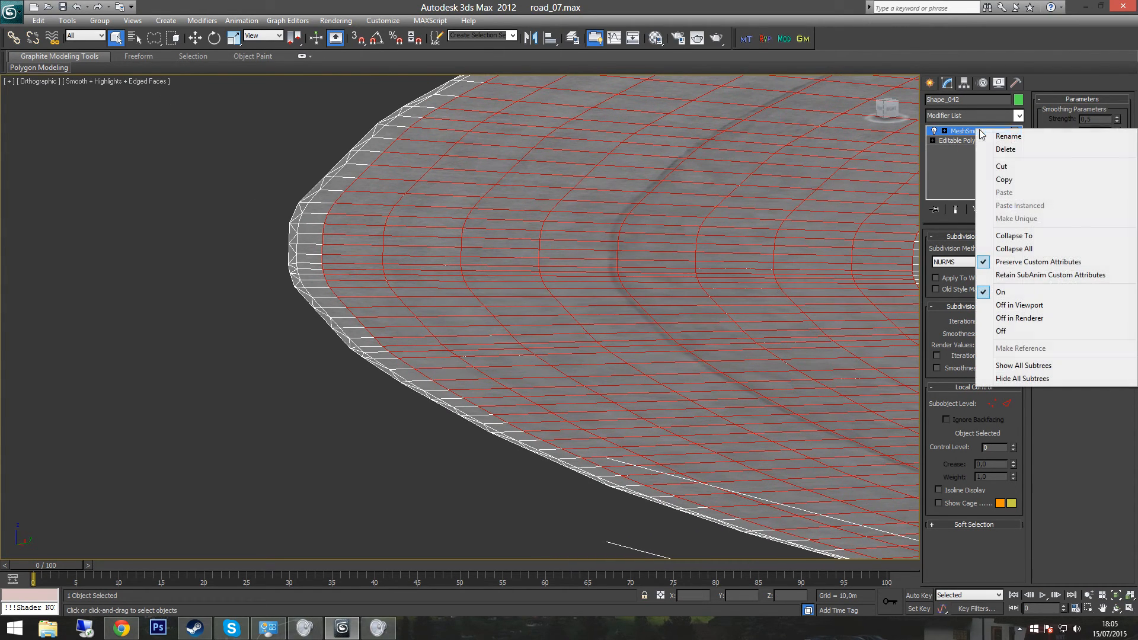
click(1027, 236)
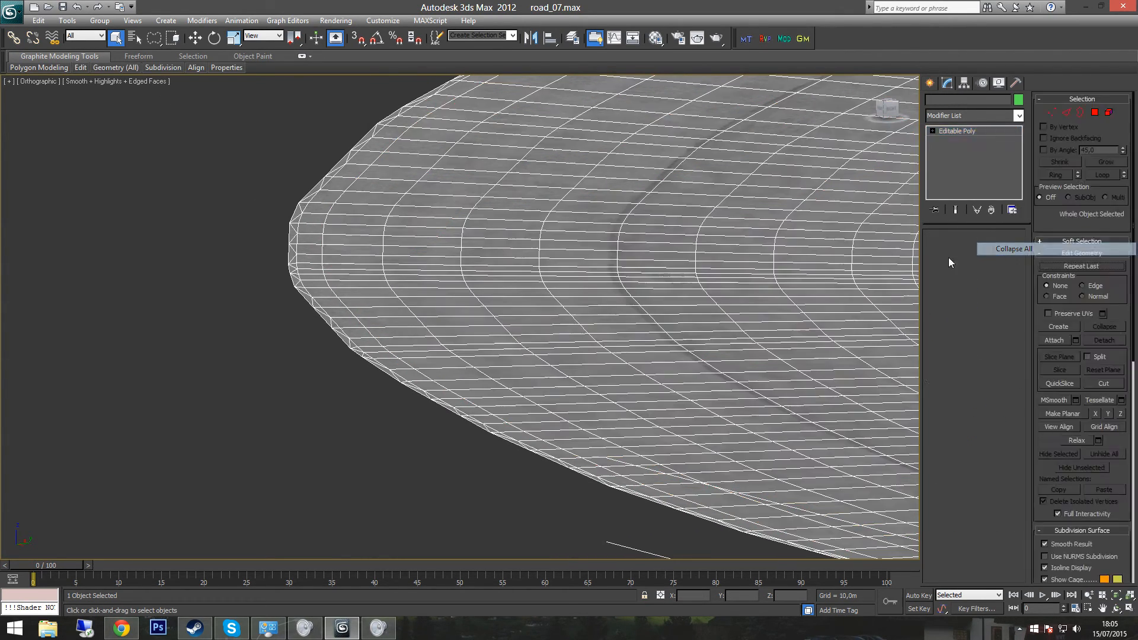
Inspect the smoothed road mesh from above, following the curve from one end to the other.
scroll(873, 169, up, 5)
scroll(873, 169, down, 5)
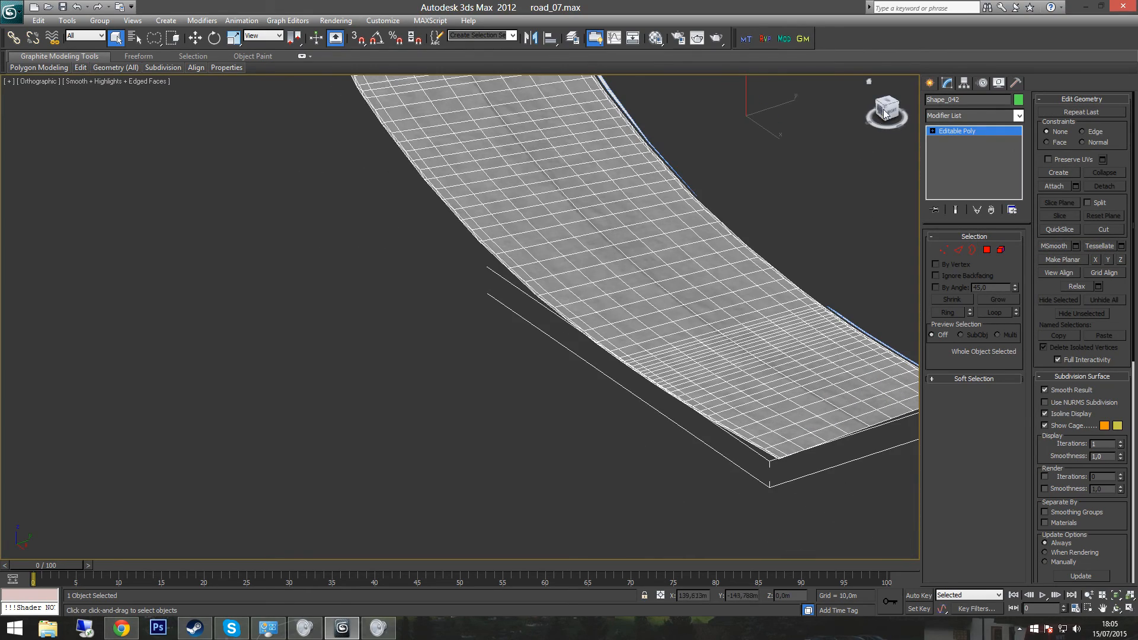
drag(885, 110, 787, 214)
middle_drag(787, 214, 650, 217)
scroll(658, 237, down, 5)
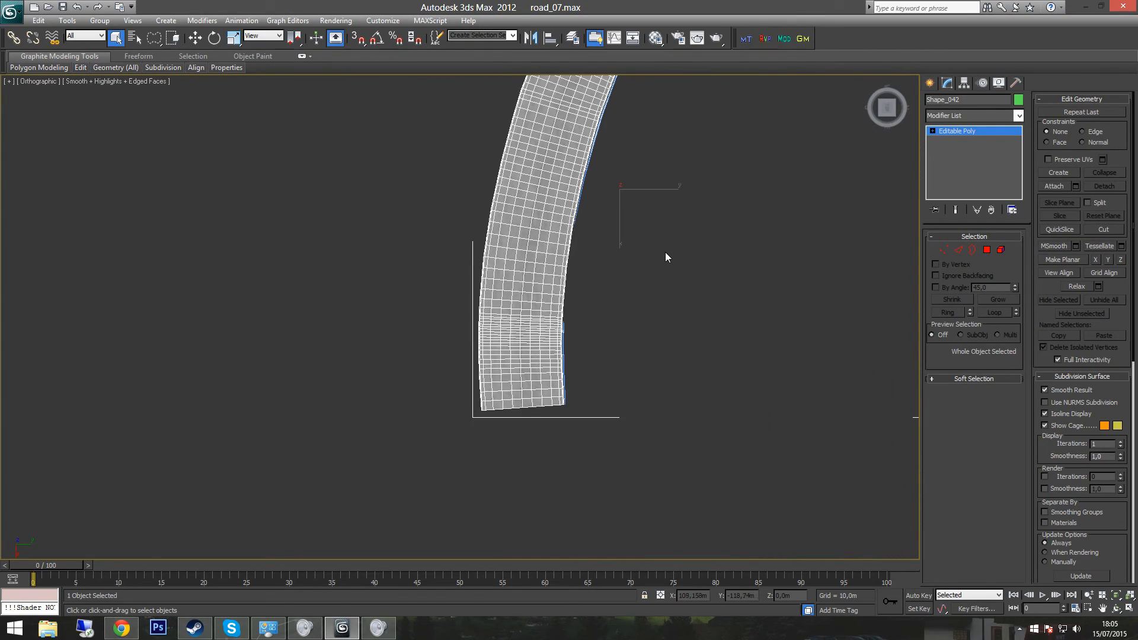
scroll(728, 278, up, 5)
middle_drag(821, 274, 588, 297)
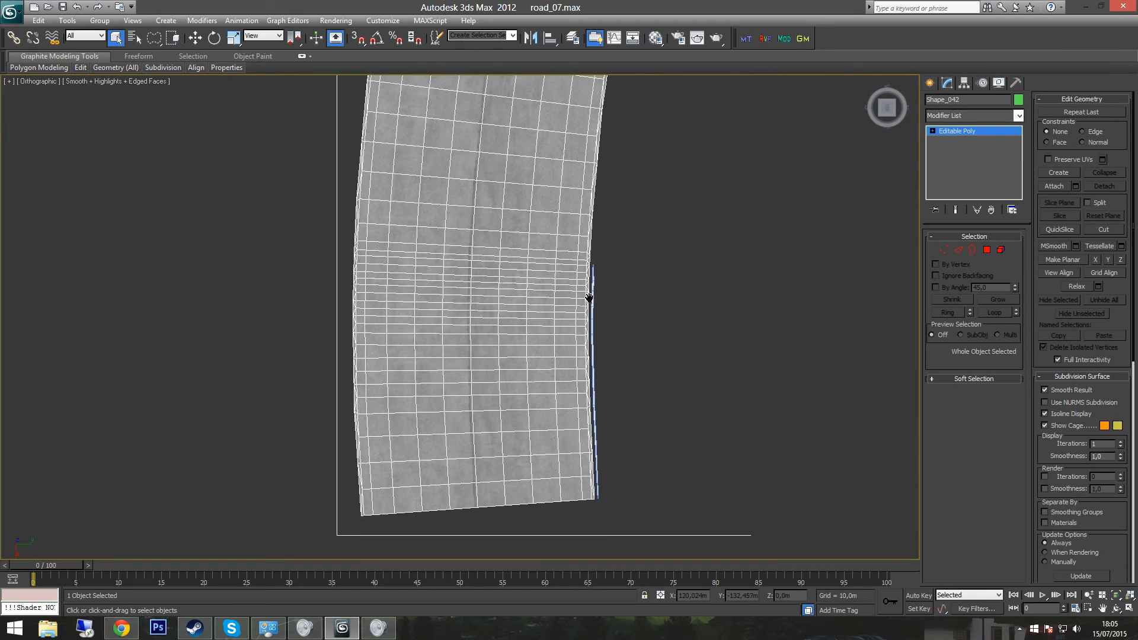
scroll(588, 297, up, 4)
middle_drag(700, 266, 652, 466)
scroll(605, 287, down, 2)
middle_drag(653, 196, 645, 333)
middle_drag(737, 228, 700, 363)
middle_drag(777, 221, 663, 332)
scroll(692, 379, down, 2)
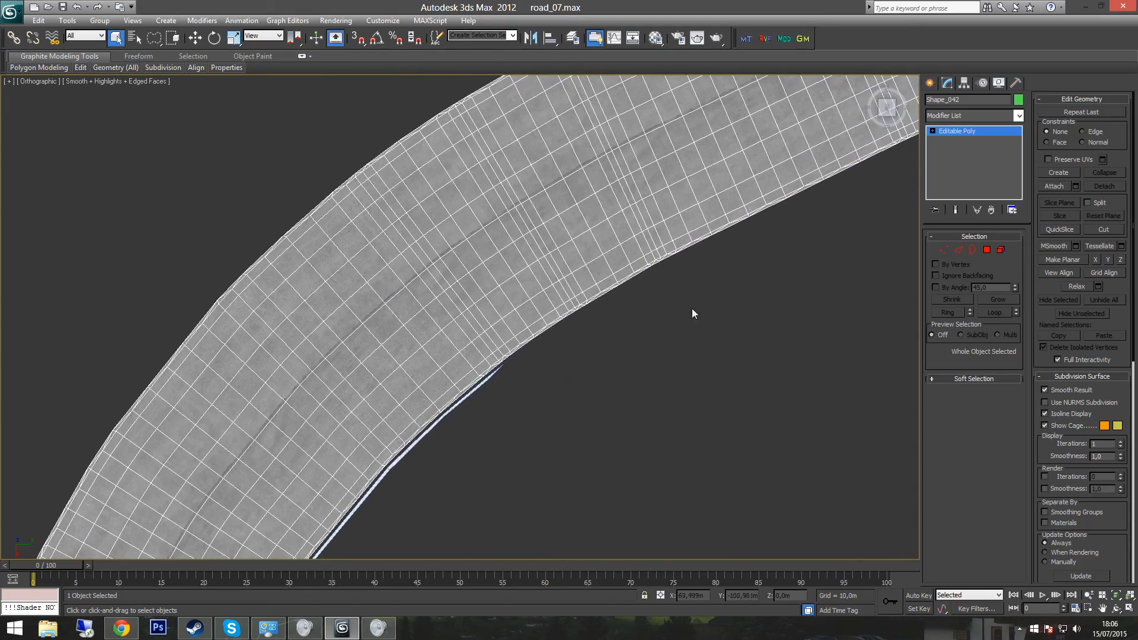
middle_drag(788, 243, 633, 346)
middle_drag(830, 225, 583, 370)
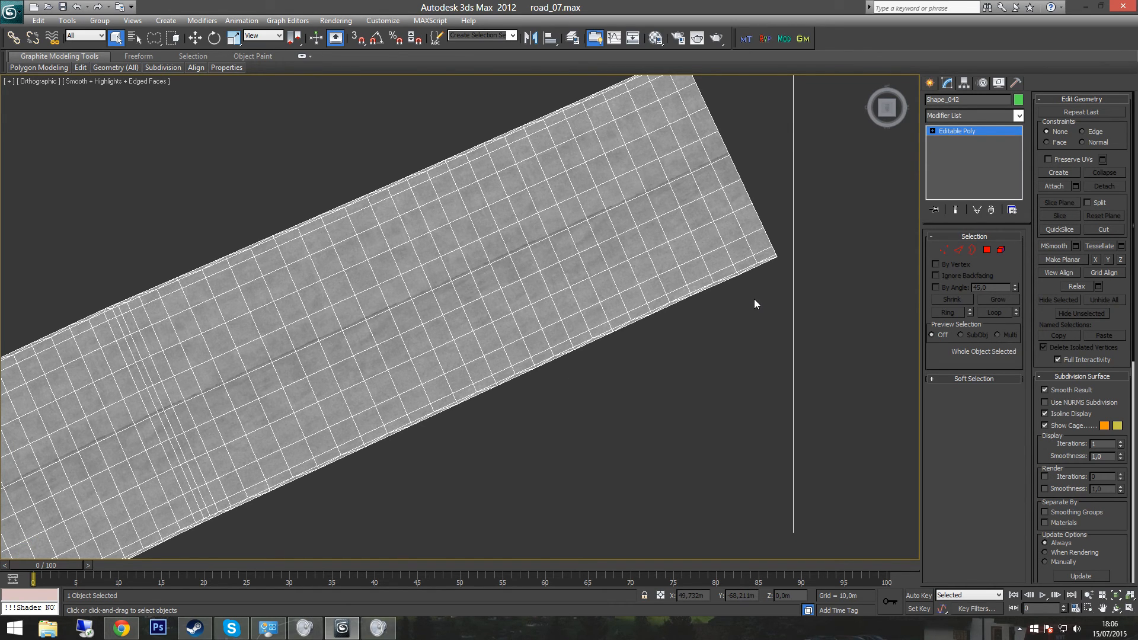
middle_drag(752, 272, 769, 233)
scroll(393, 353, down, 3)
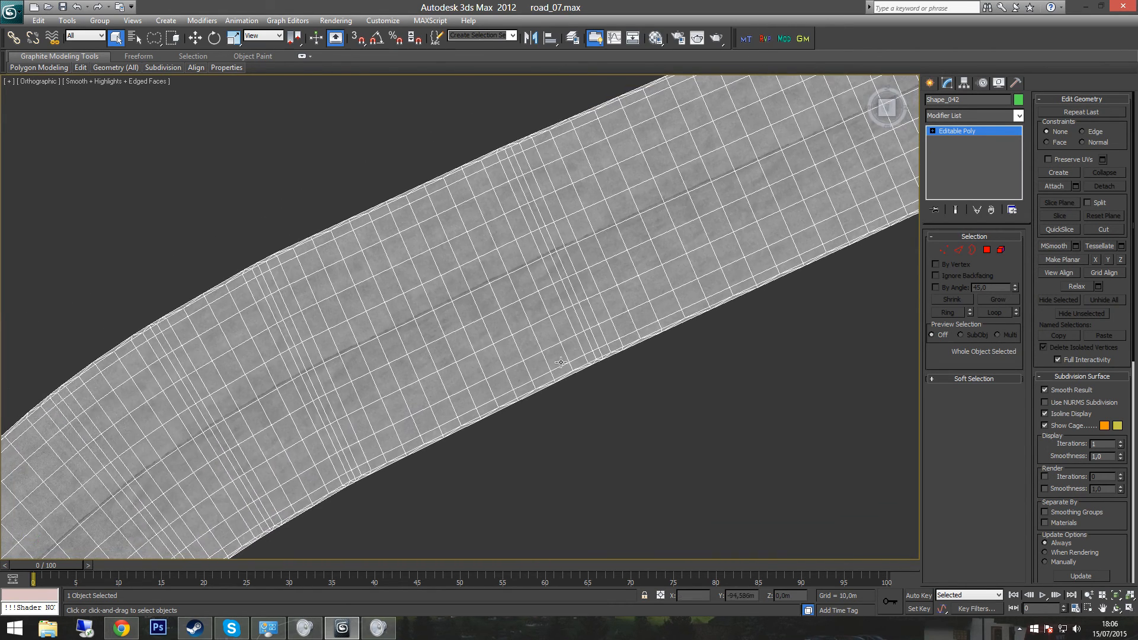
Examine the smoothed mesh's border strips and edge flow back at the road's starting end.
scroll(538, 376, up, 3)
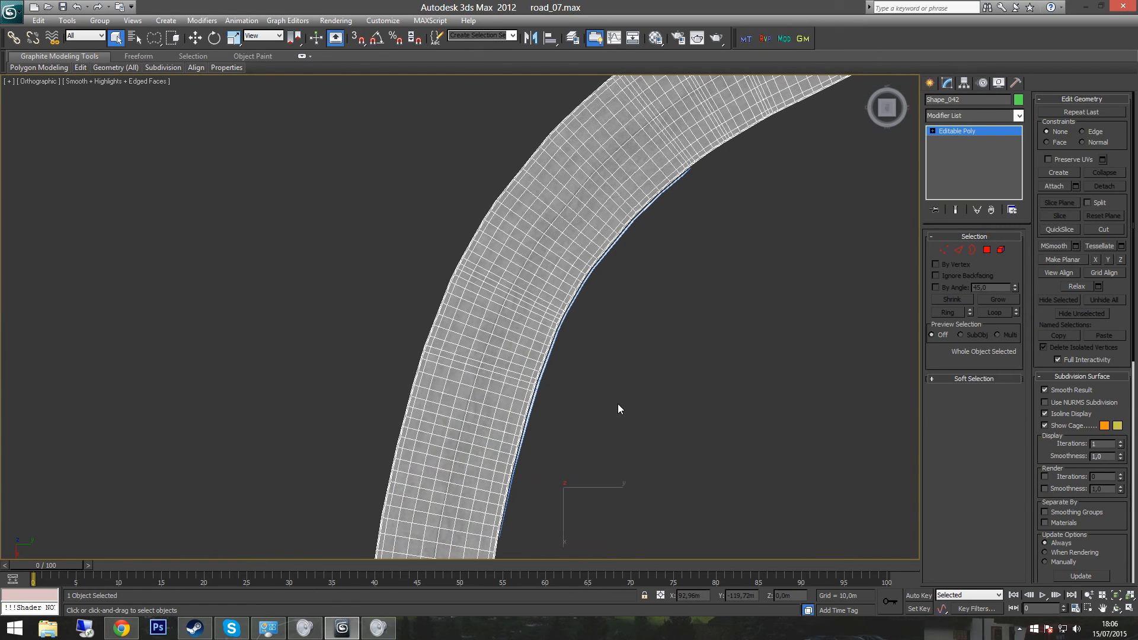
middle_drag(617, 408, 659, 231)
mouse_move(652, 364)
middle_down()
mouse_move(675, 206)
mouse_move(638, 264)
mouse_move(634, 237)
middle_up()
scroll(610, 357, up, 2)
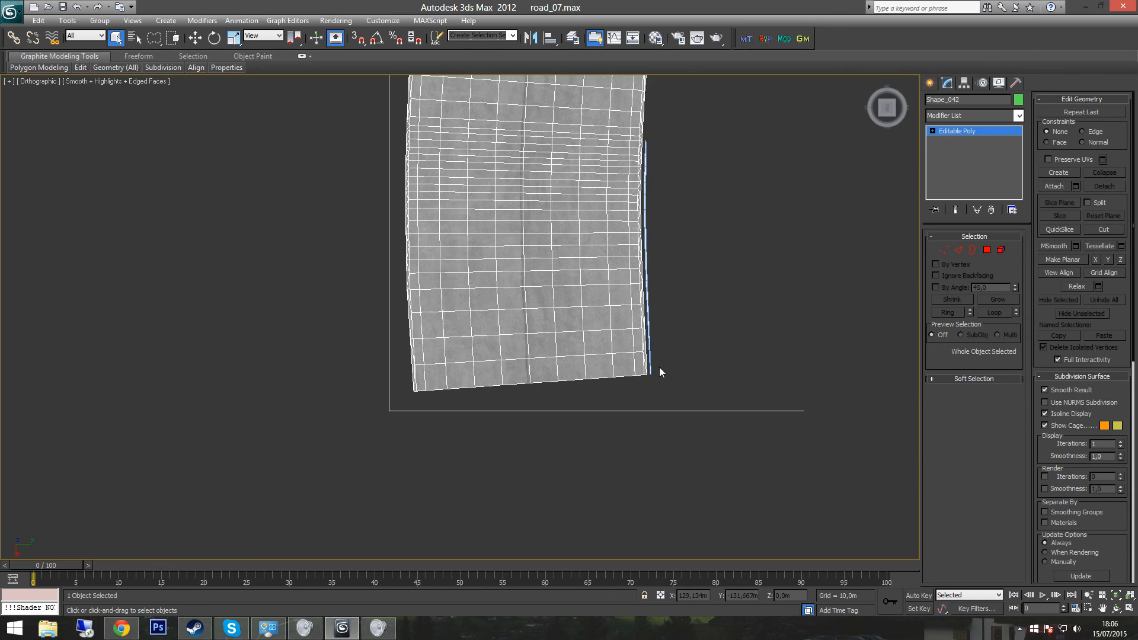
middle_drag(668, 371, 780, 315)
scroll(497, 380, up, 4)
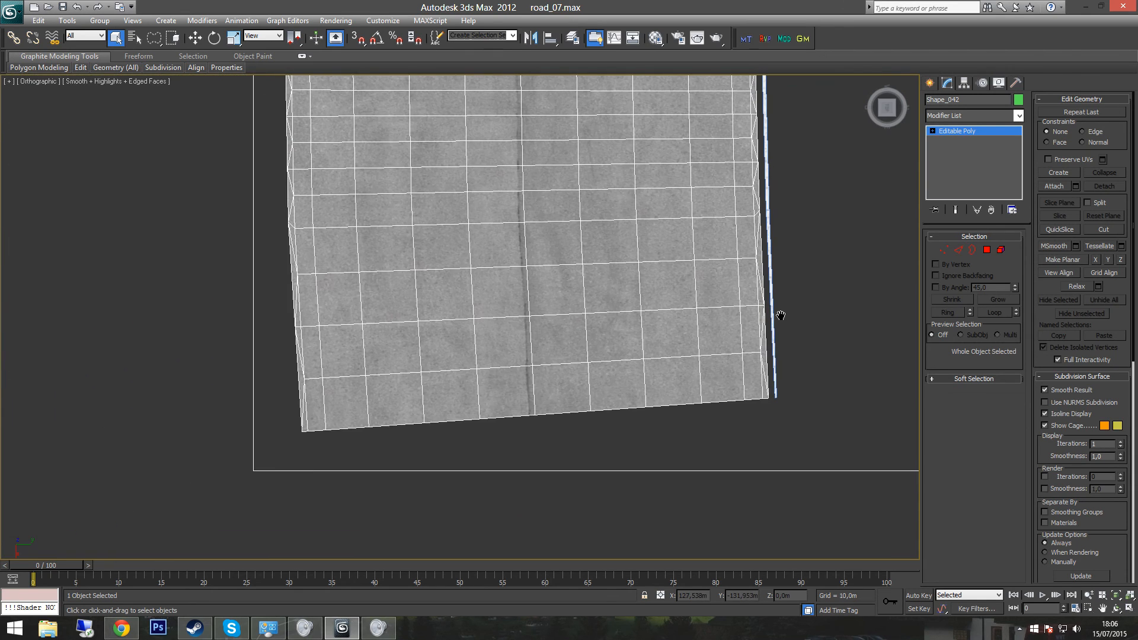
middle_drag(768, 375, 738, 391)
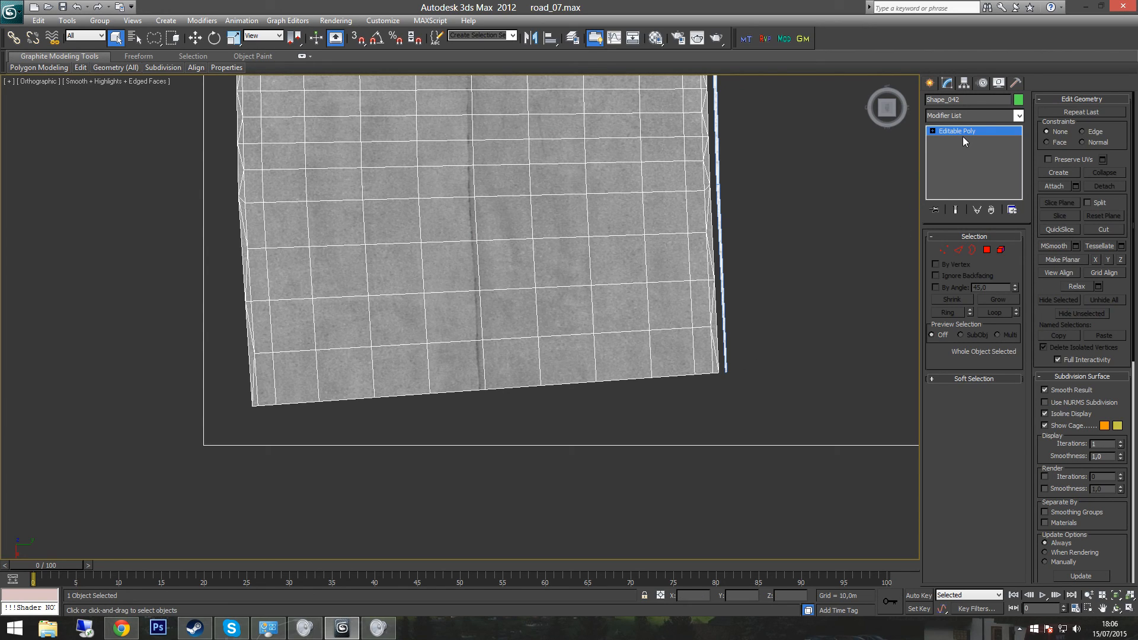
middle_drag(745, 257, 764, 312)
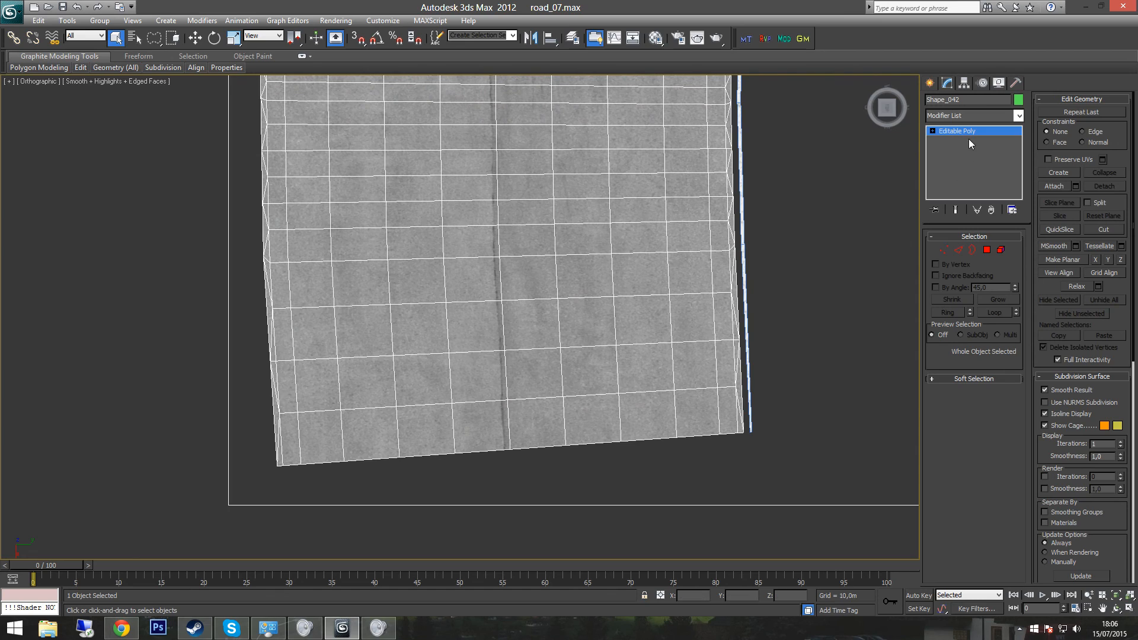